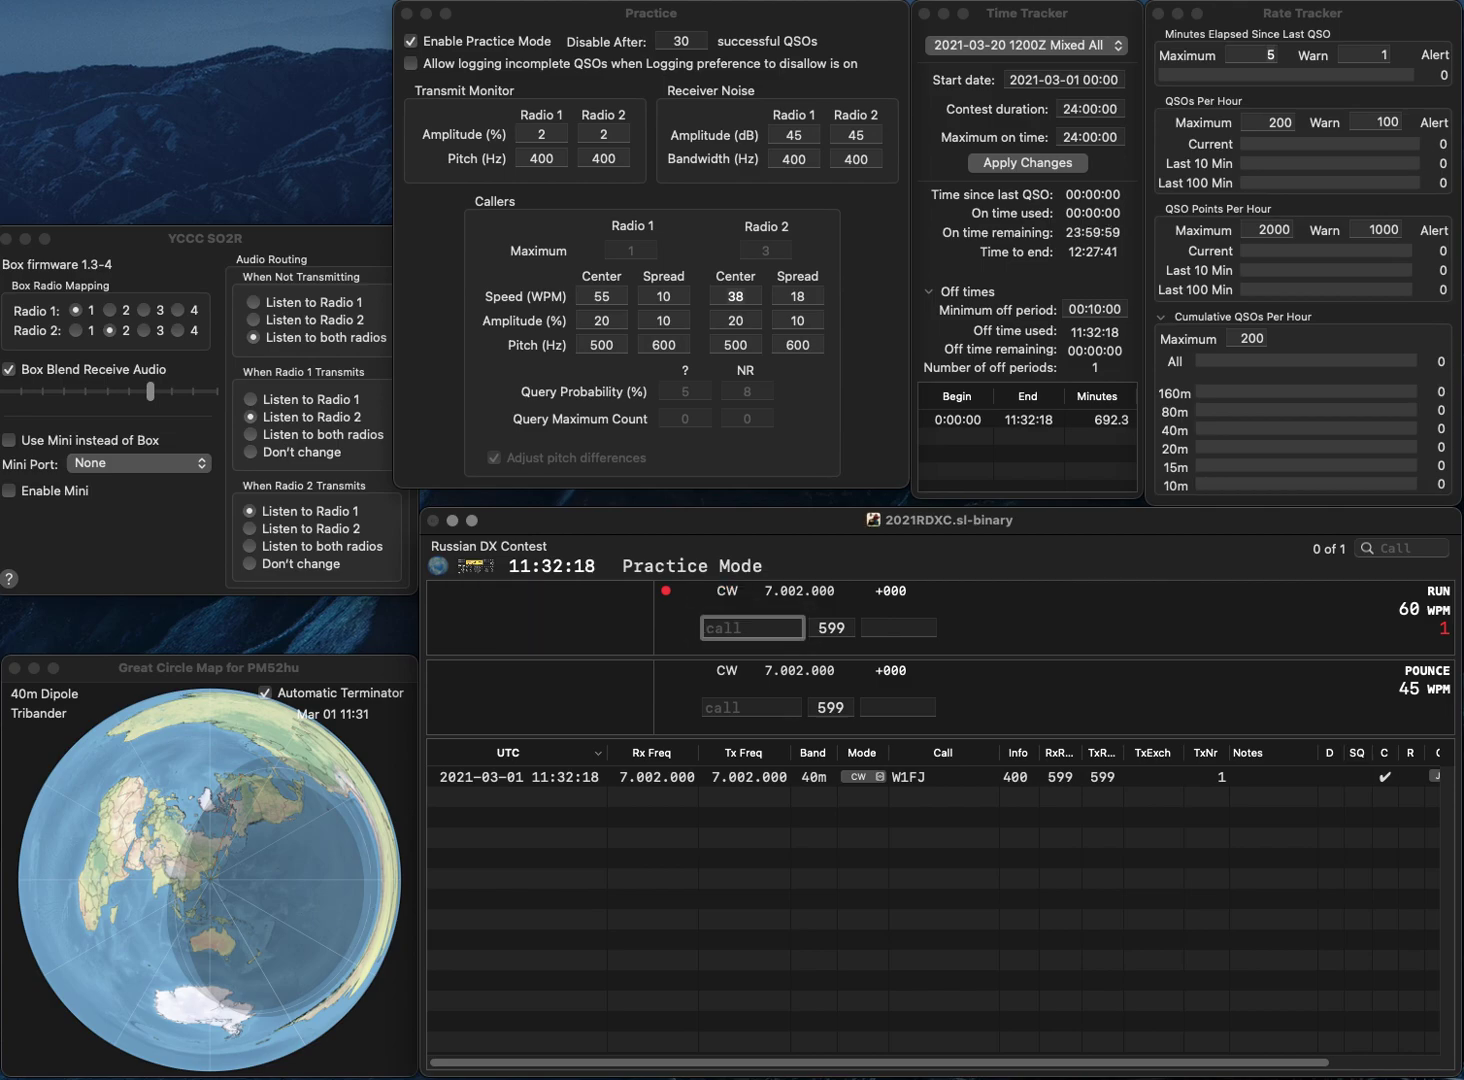
type("WB")
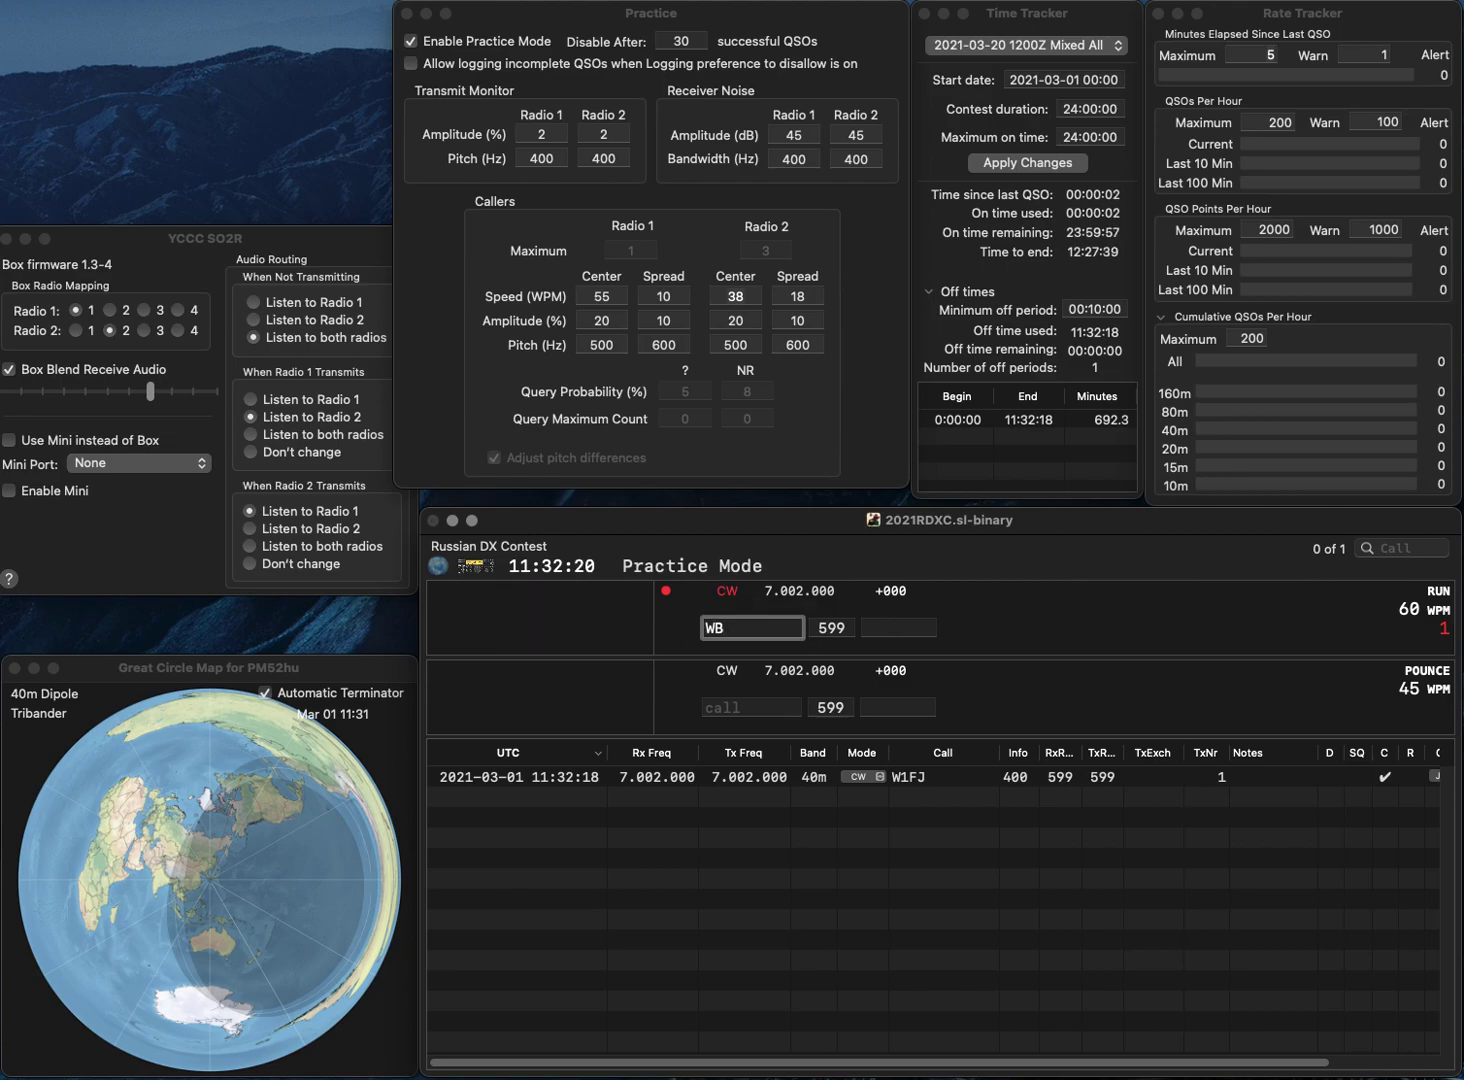
key("BackSpace")
type("6")
key("BackSpace")
type("B7CW")
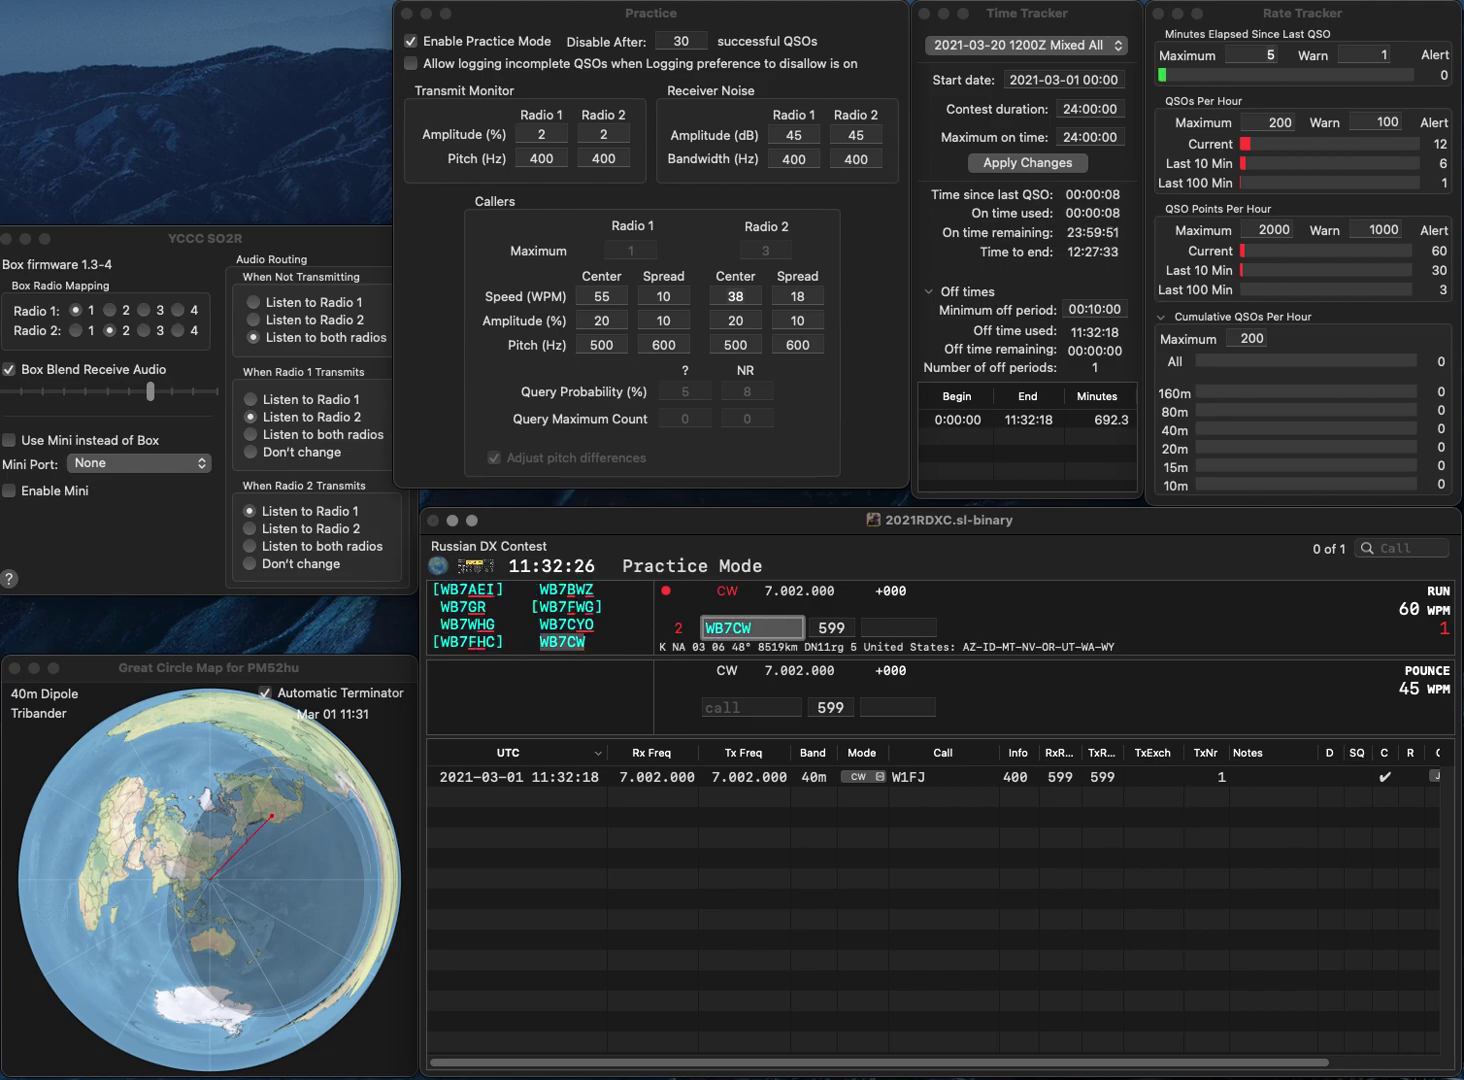
key("space")
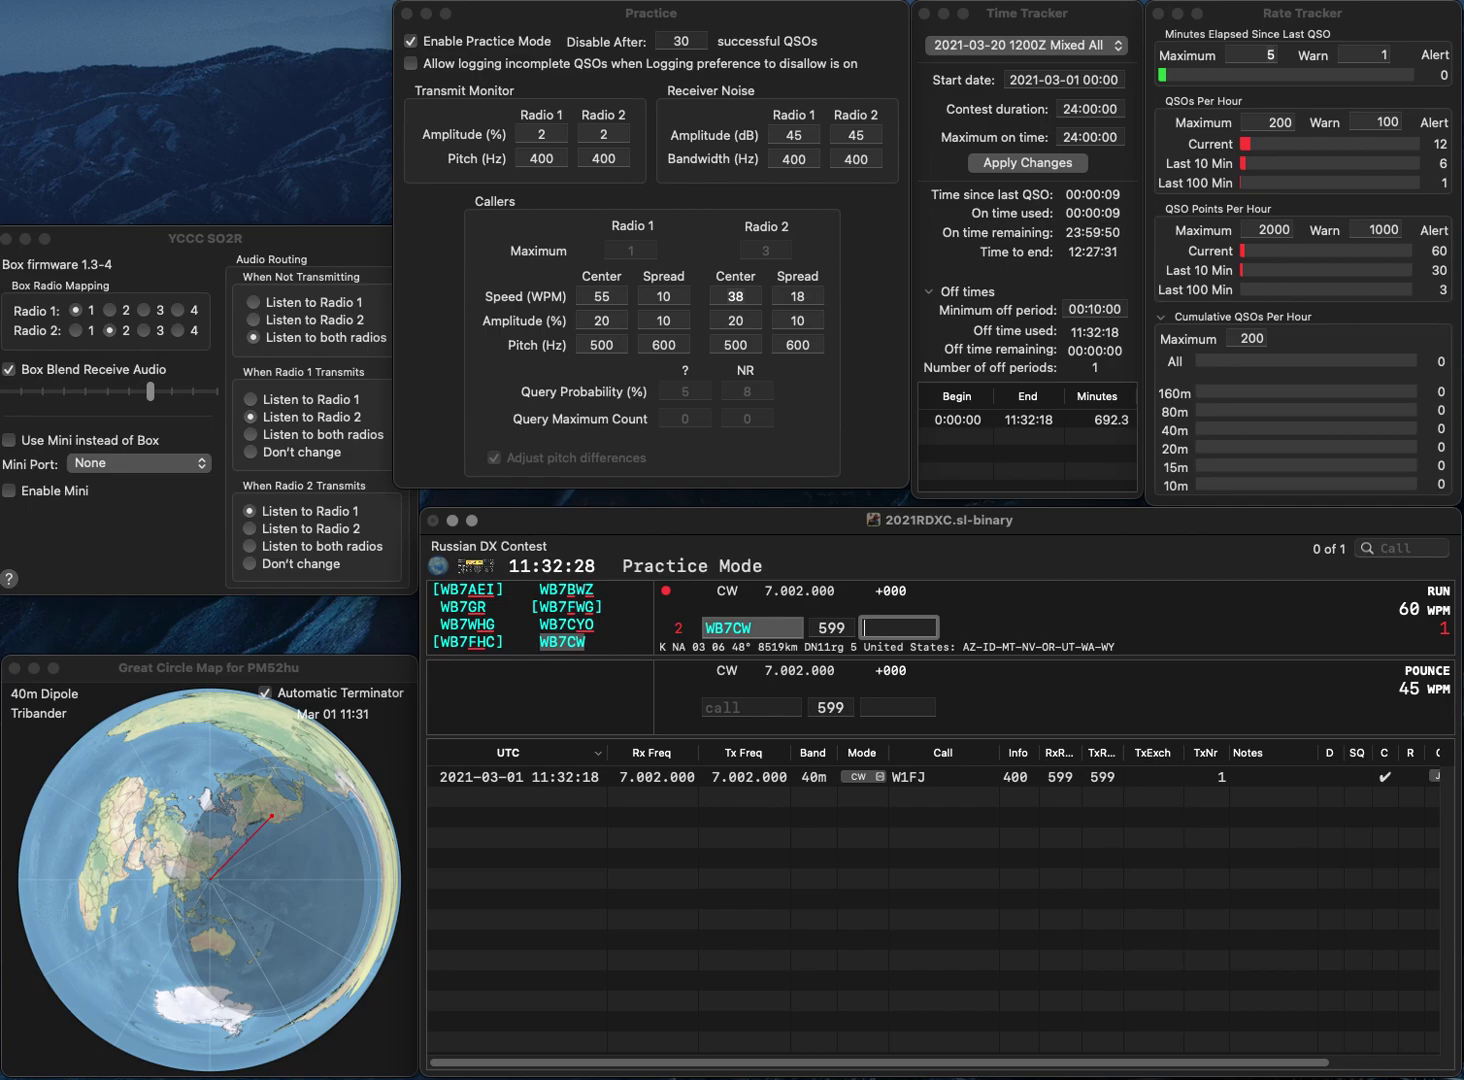
type("23")
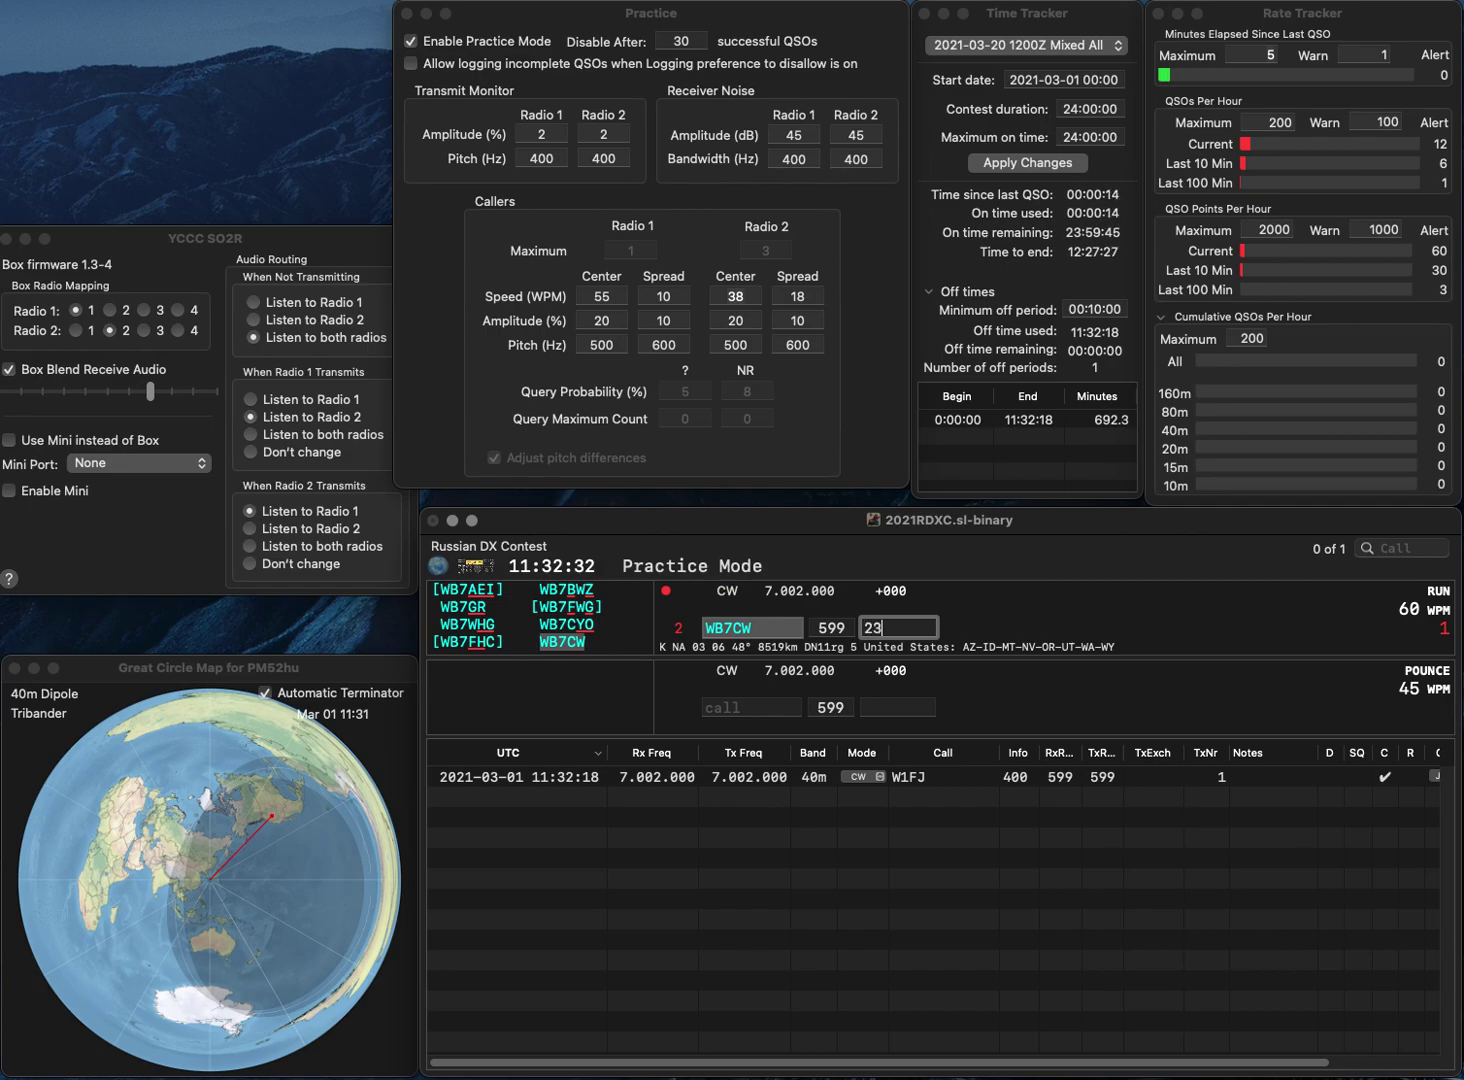
key("BackSpace")
type("20")
key("Return")
type("KK4F")
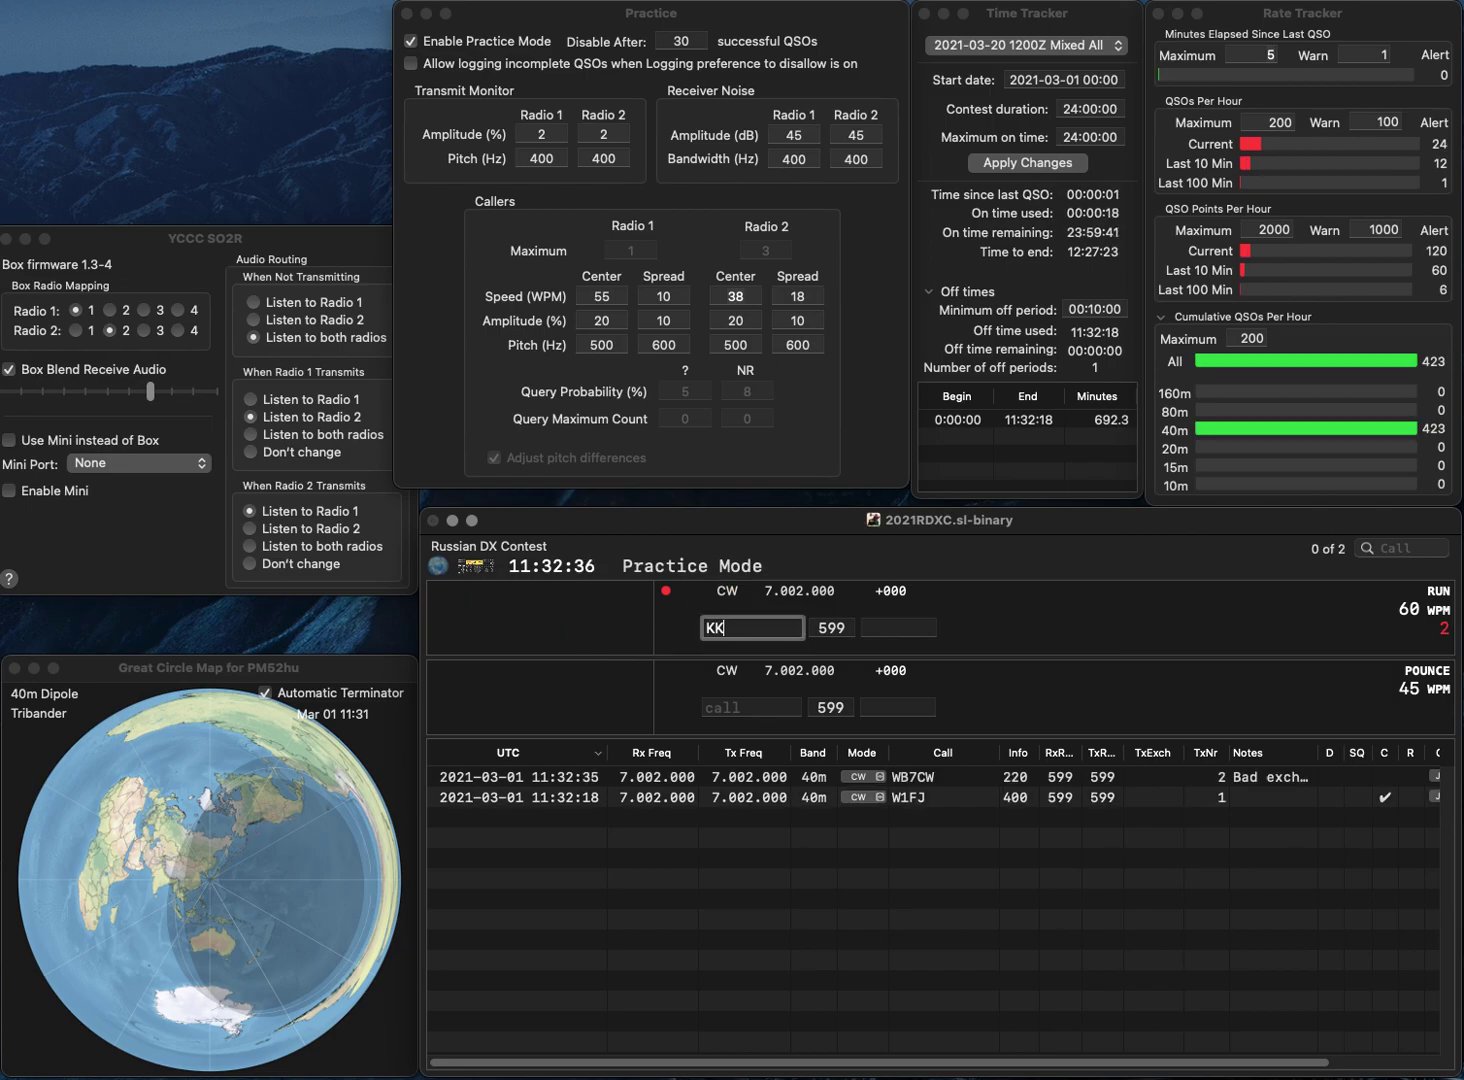
key("Left")
key("Left")
key("BackSpace")
type("X")
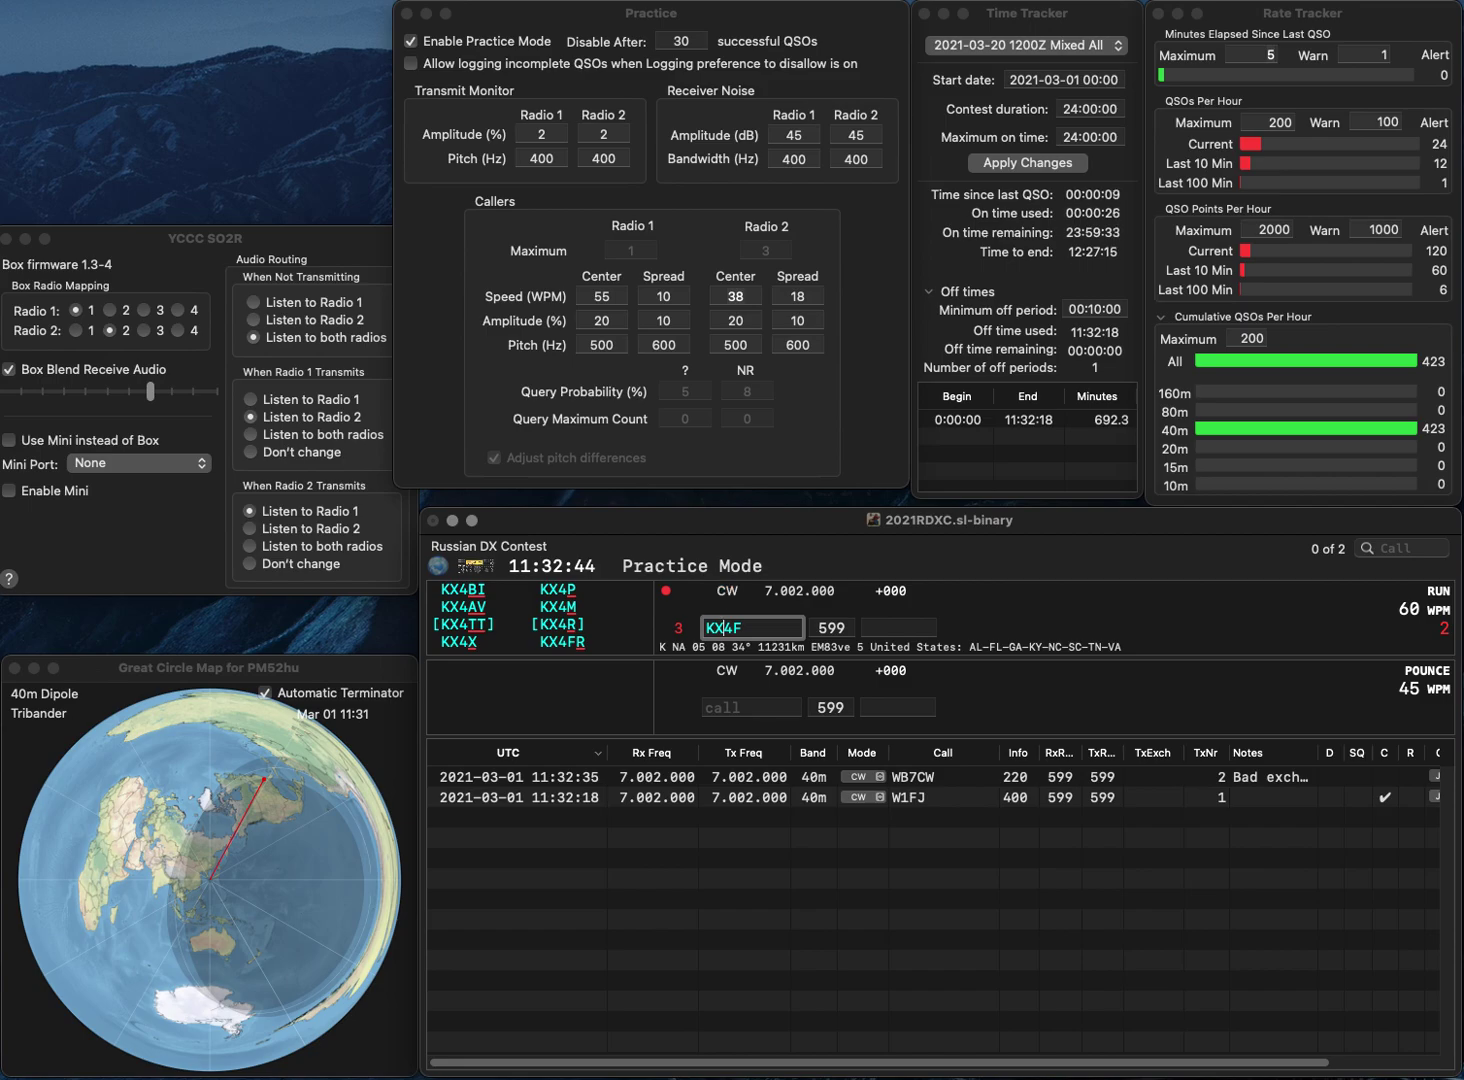
type("K")
key("Delete")
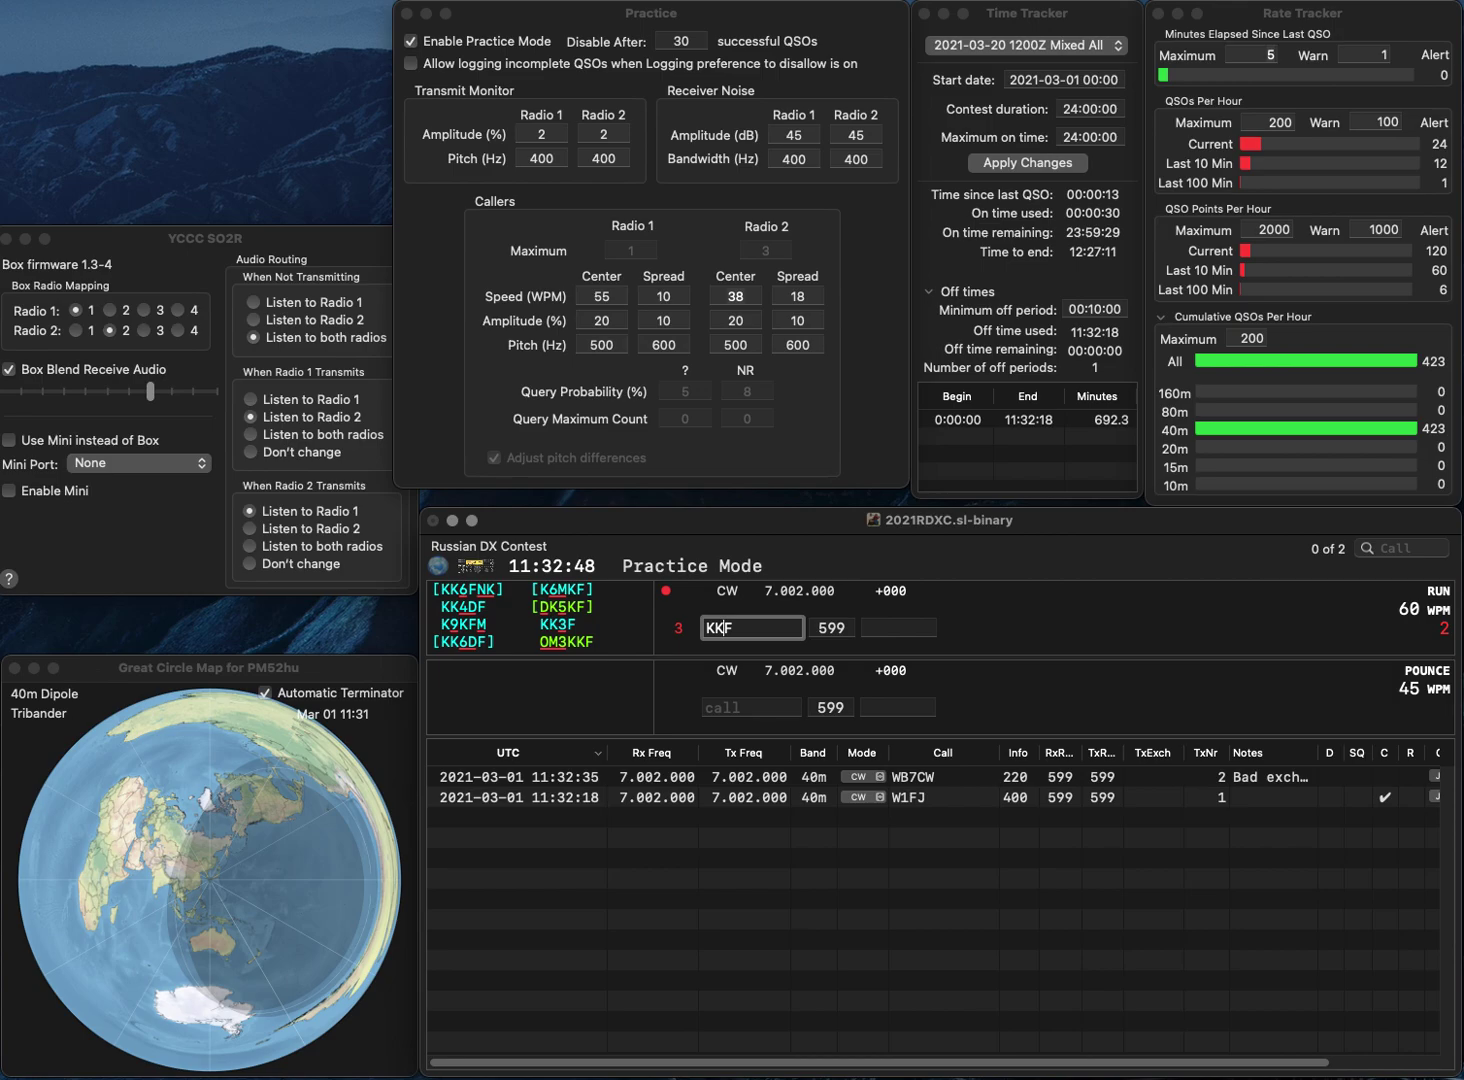
type("3")
key("Return")
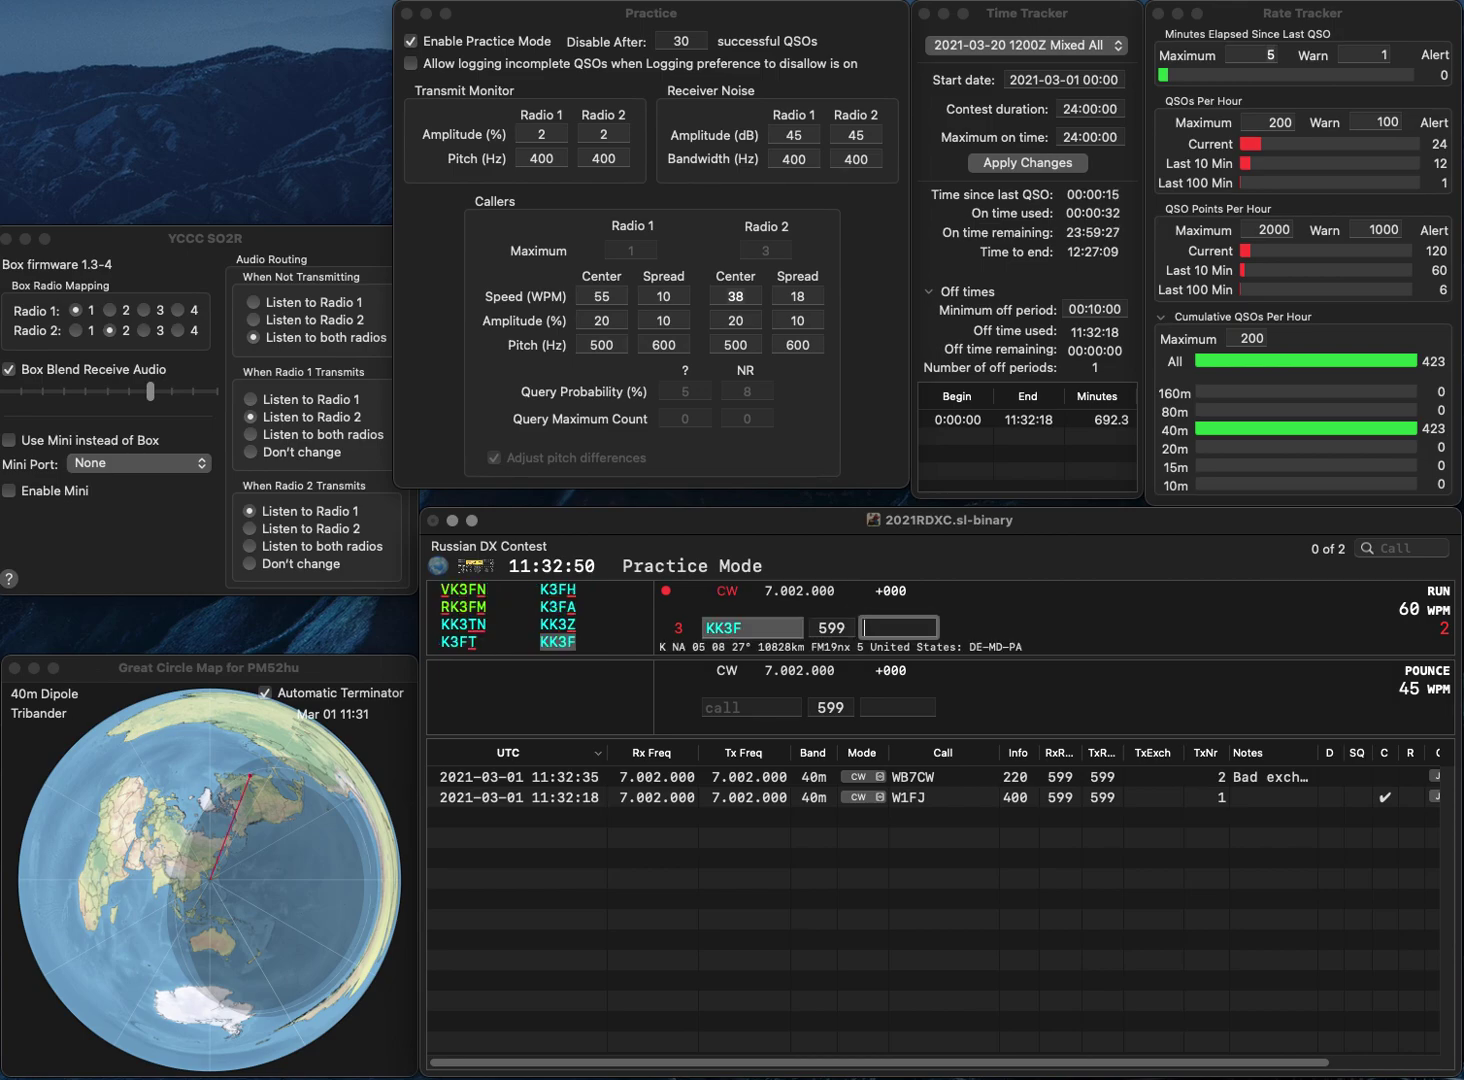
type("380")
key("Return")
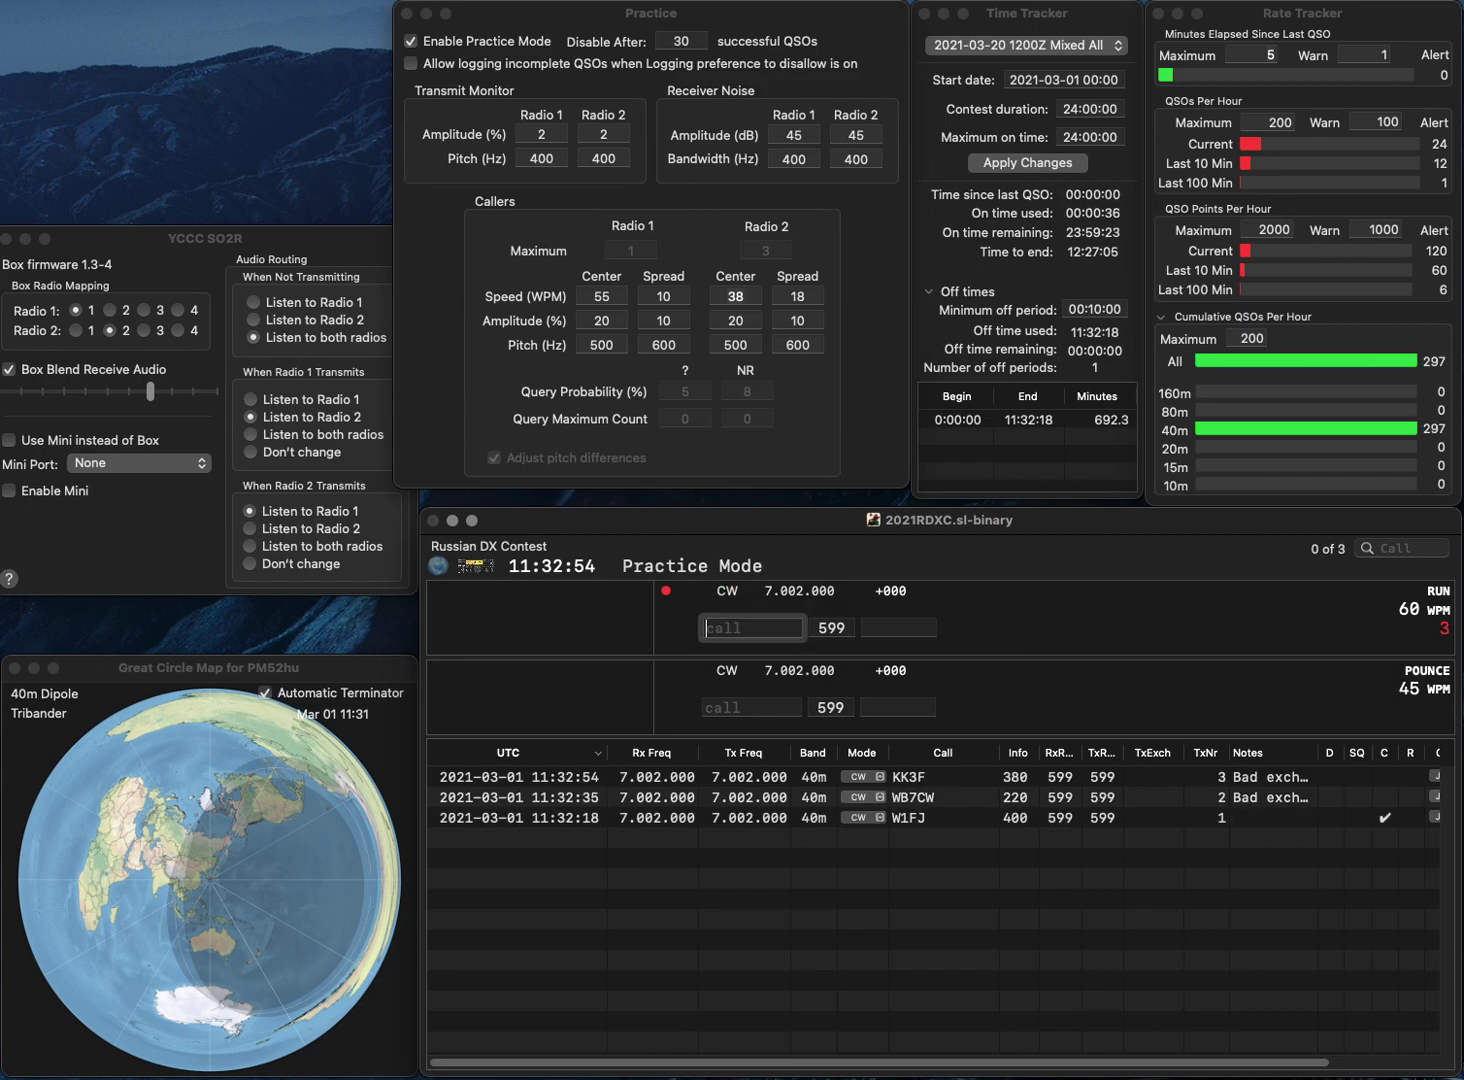
Step: Log a contact with W1EAA on the Run radio with received number 190
type("W1EAA")
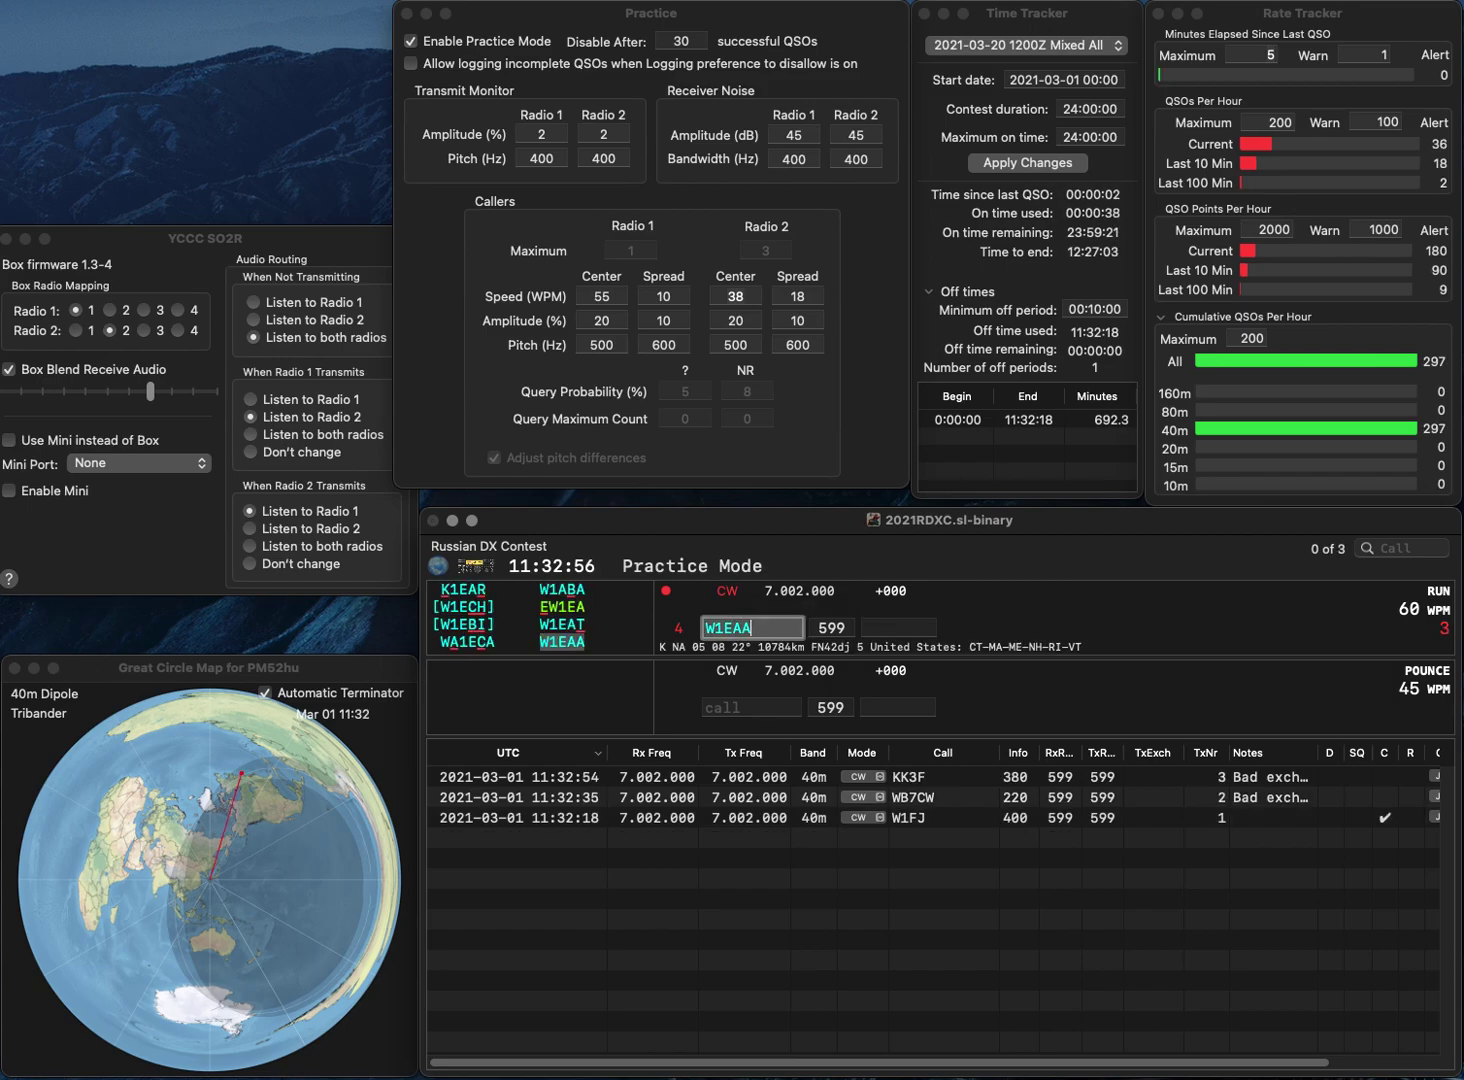
key("Return")
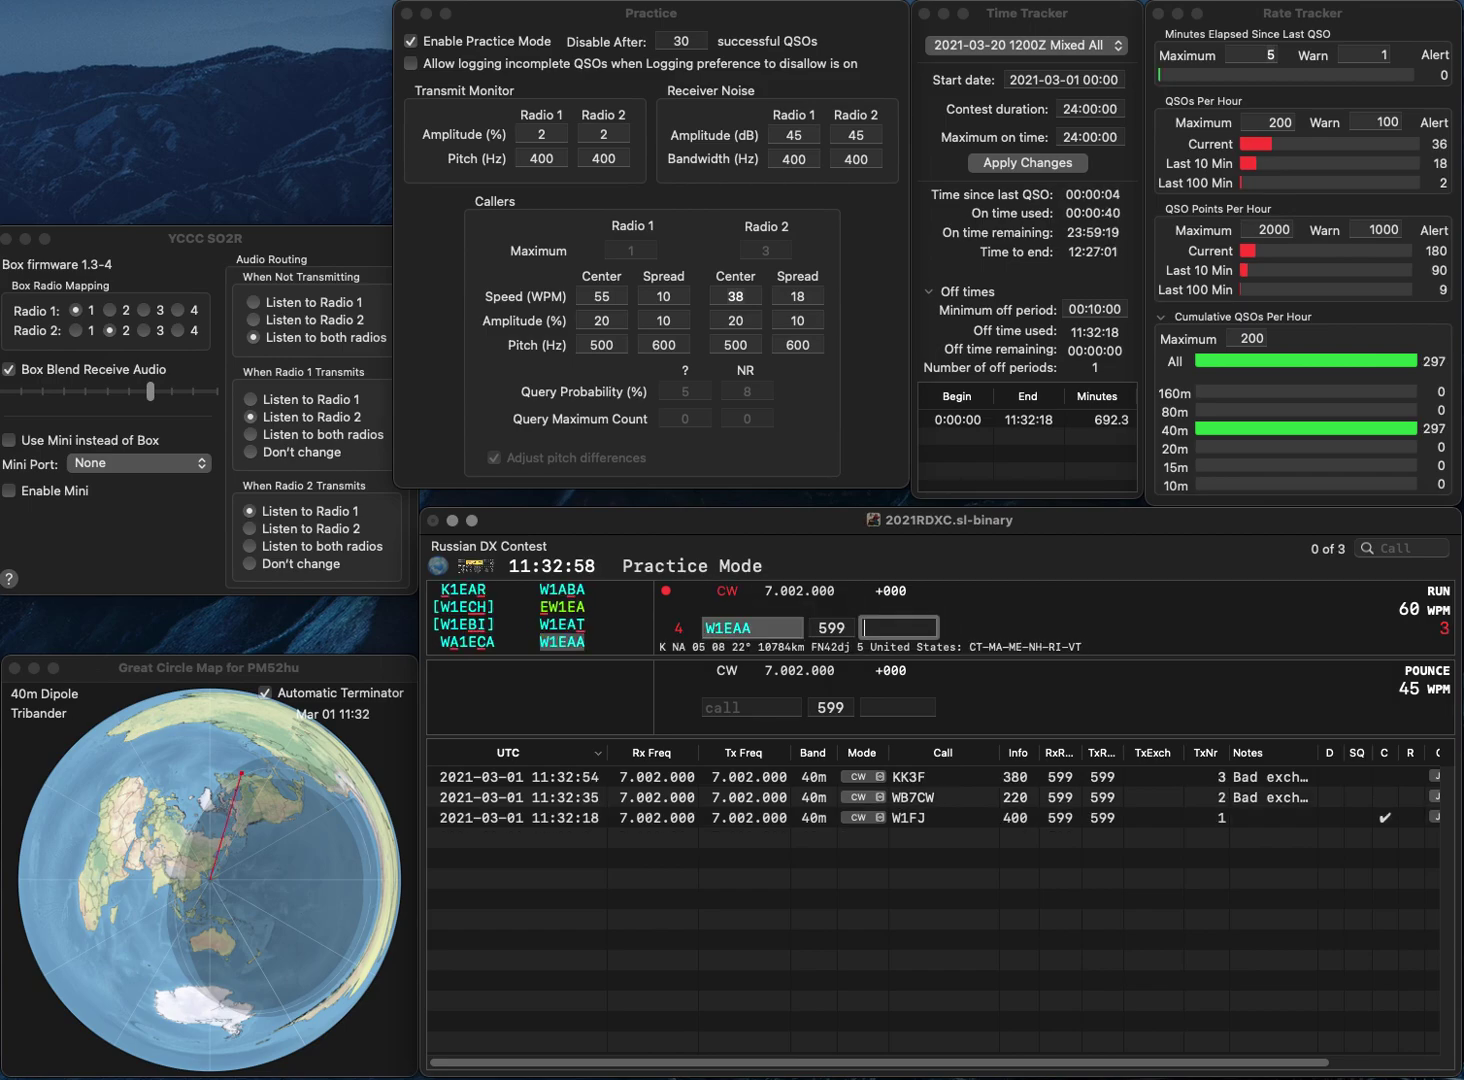
type("190")
key("Return")
Step: Log a contact with AG3I on the Run radio with received number 39
type("AG3I")
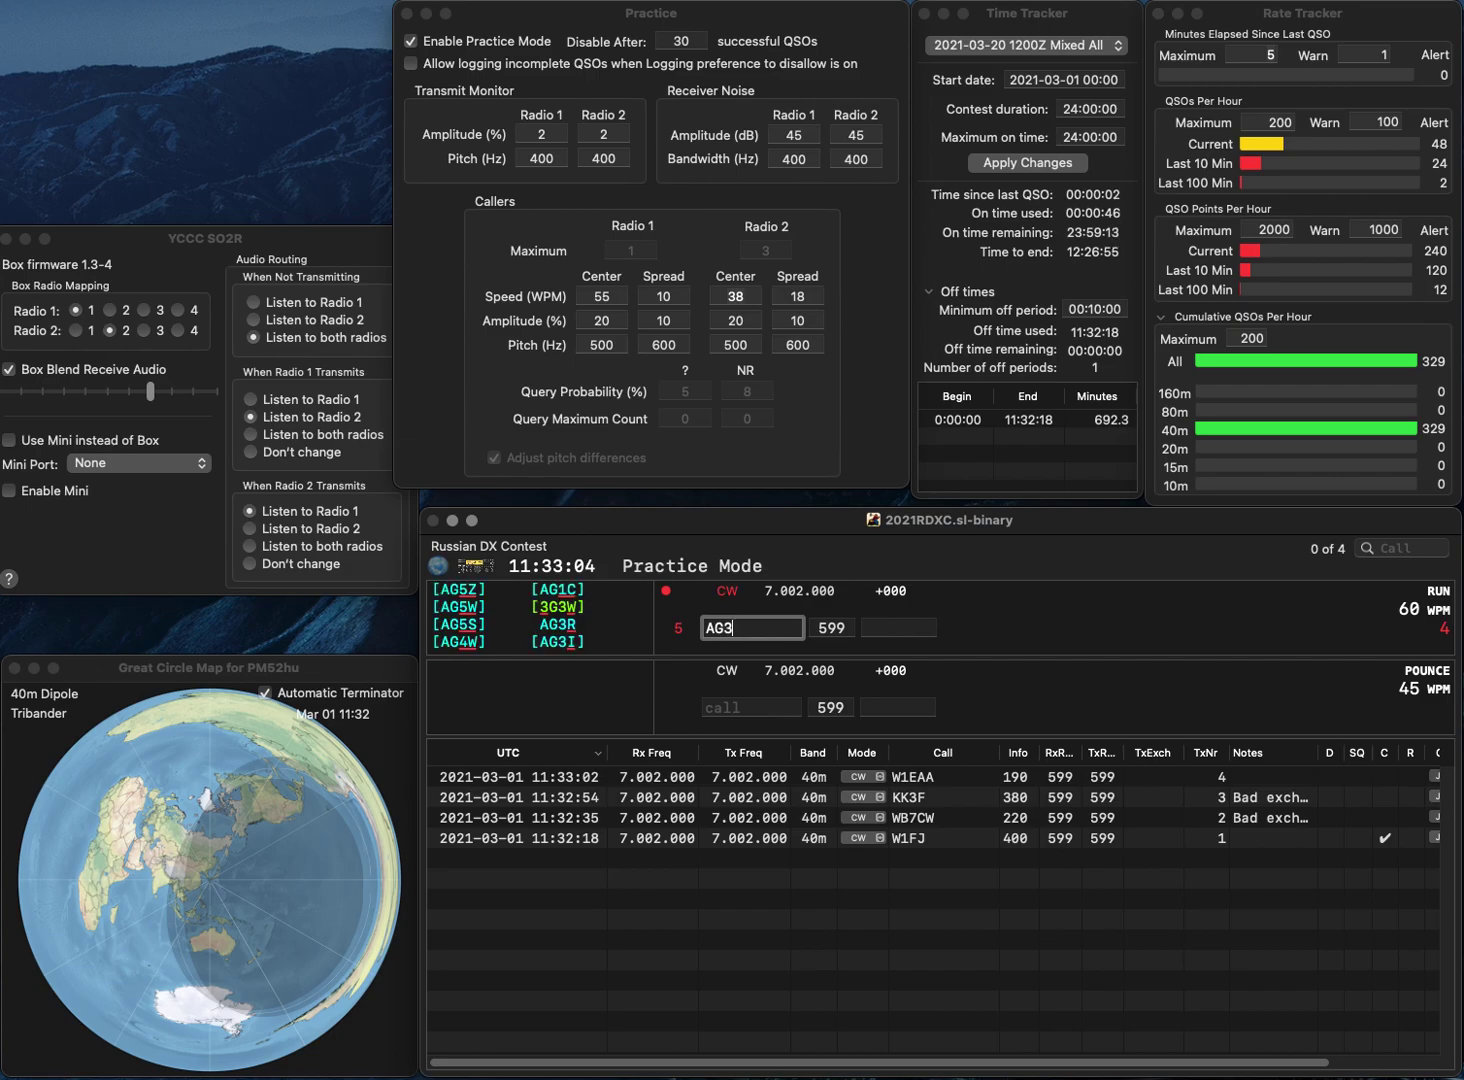
key("Return")
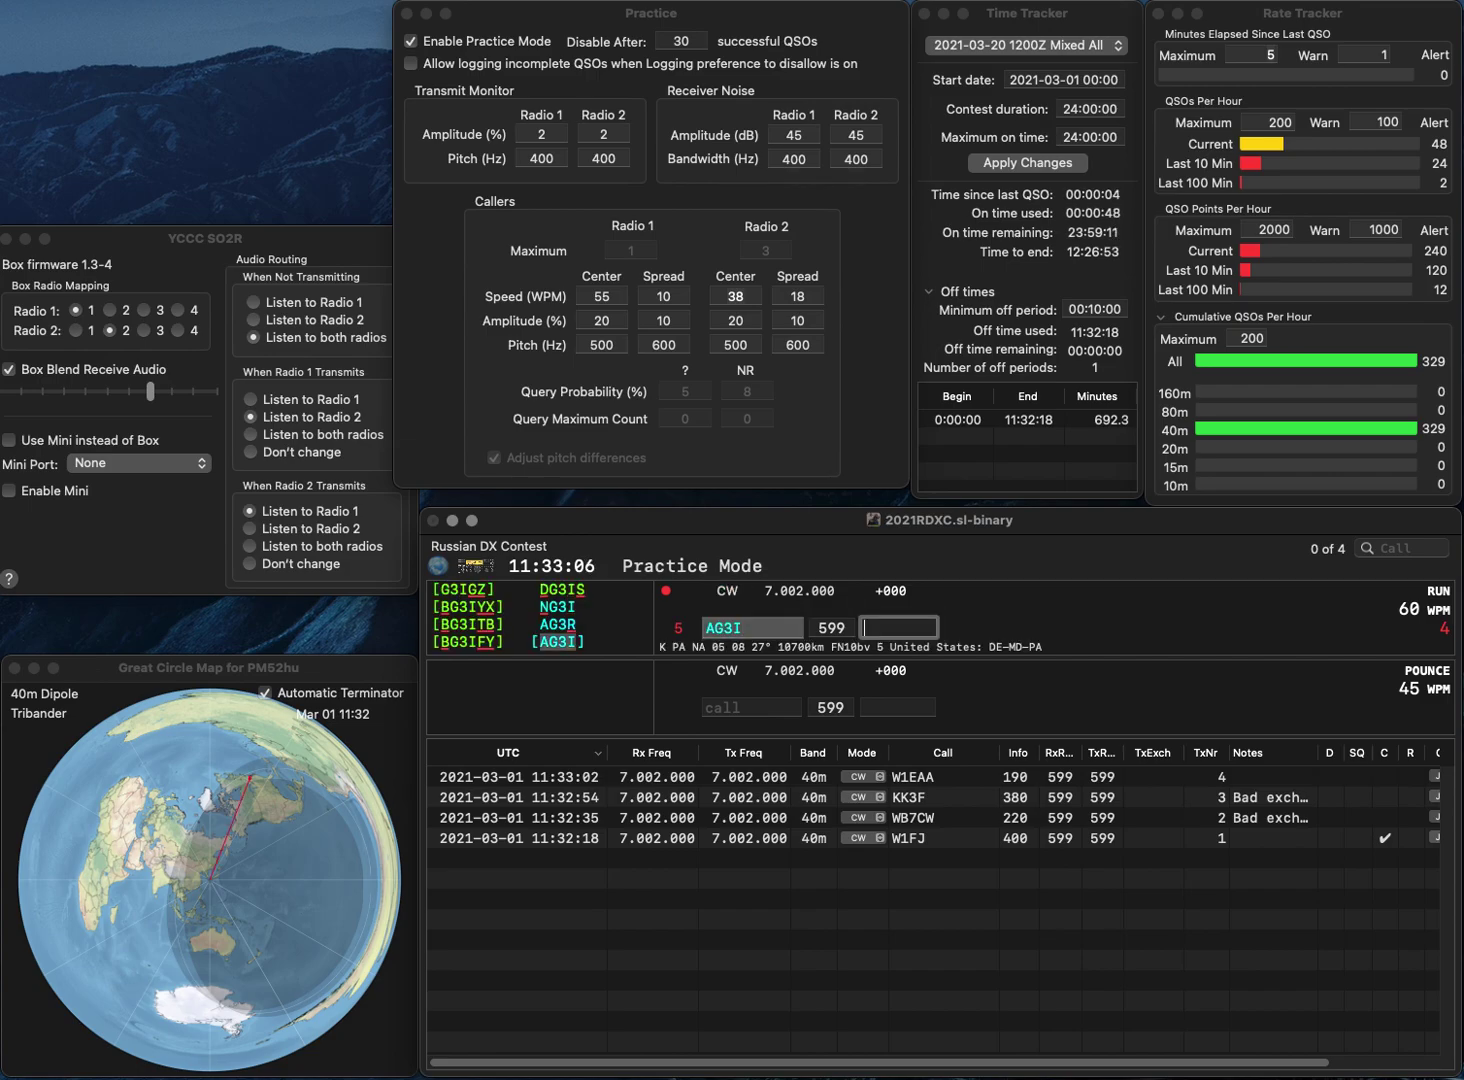
type("39")
key("Return")
type("DL5CH")
key("Return")
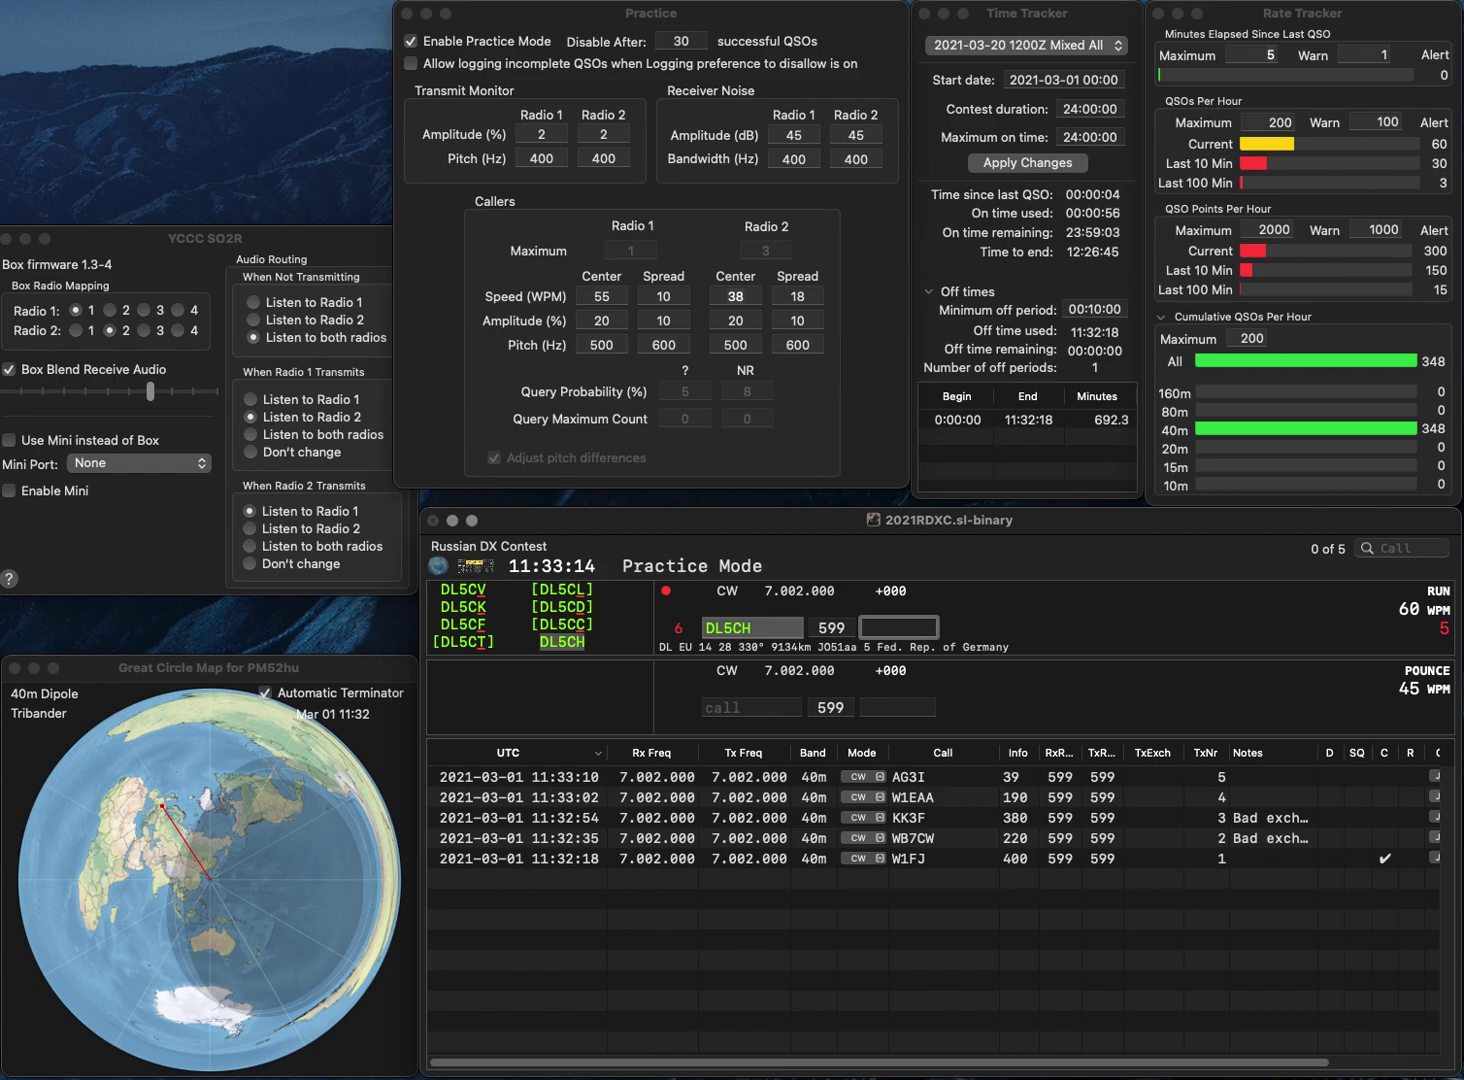
type("572")
key("Return")
type("W1EBH")
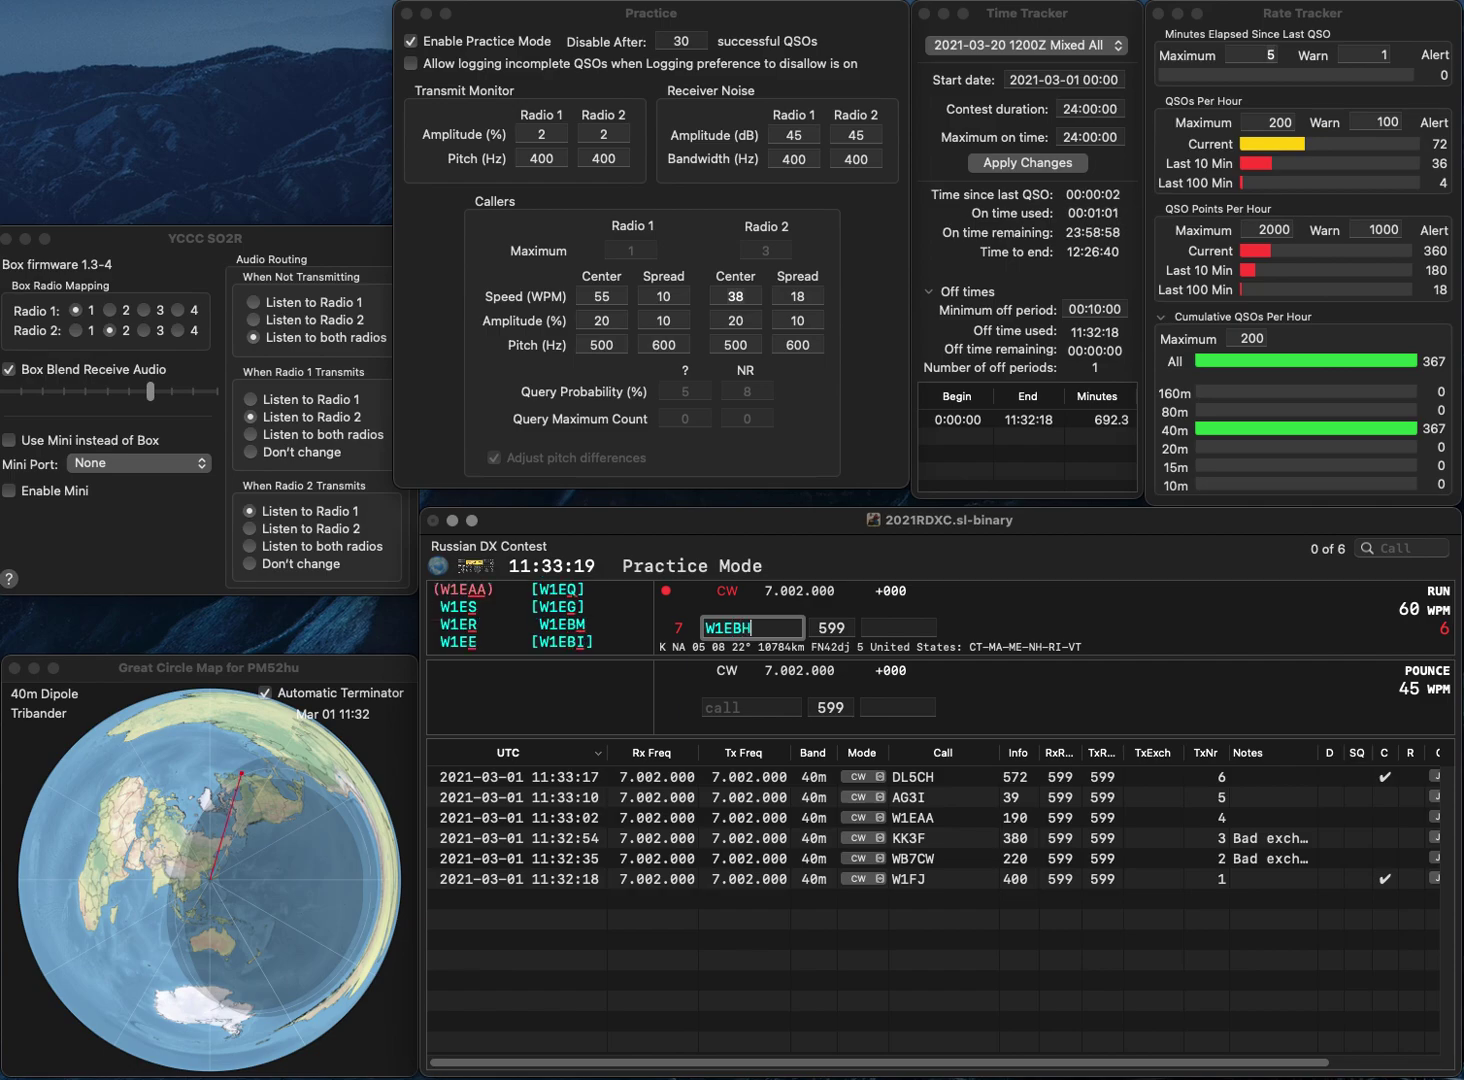
key("BackSpace")
type("S")
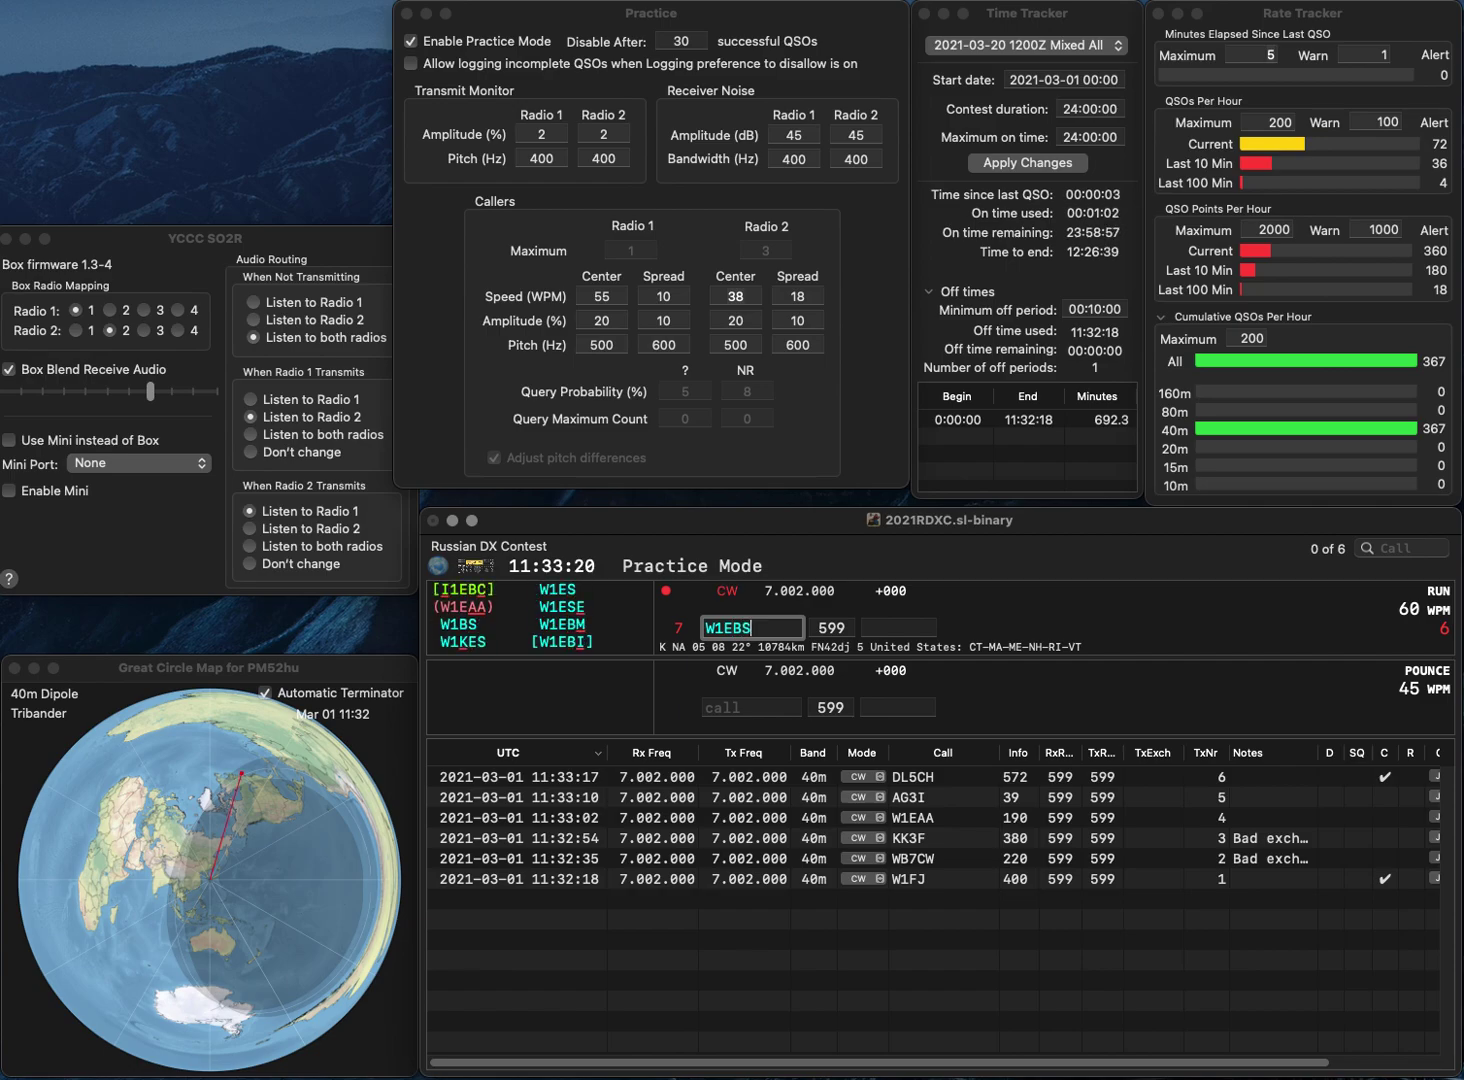
key("BackSpace")
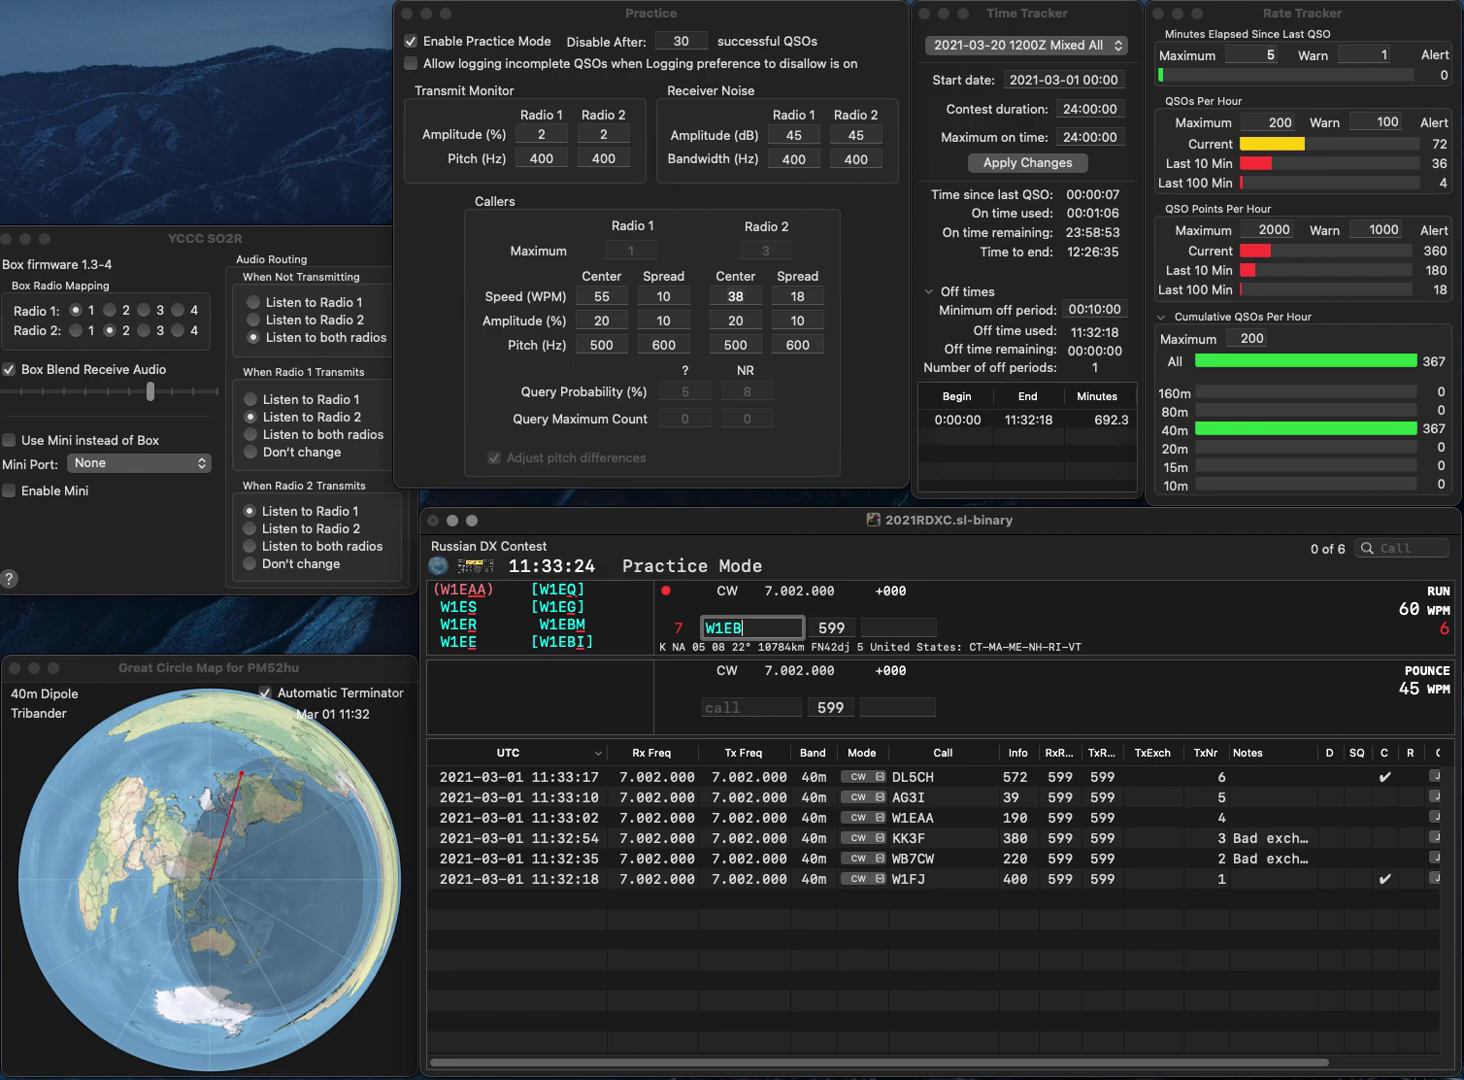
key("BackSpace")
type("DH")
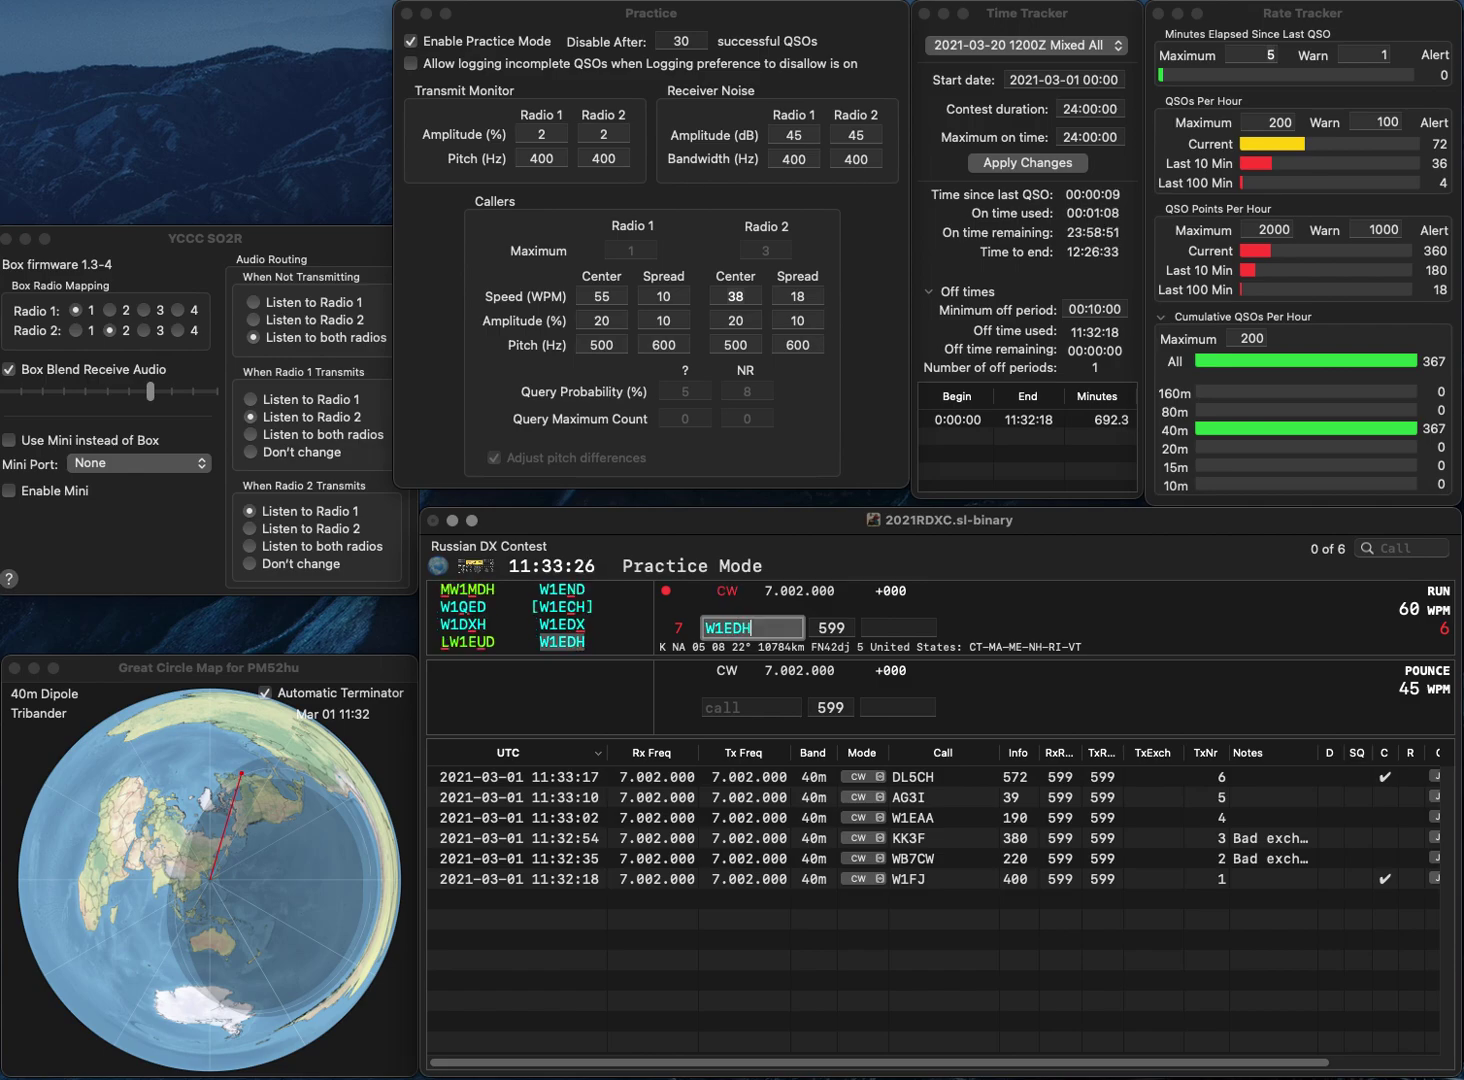
key("space")
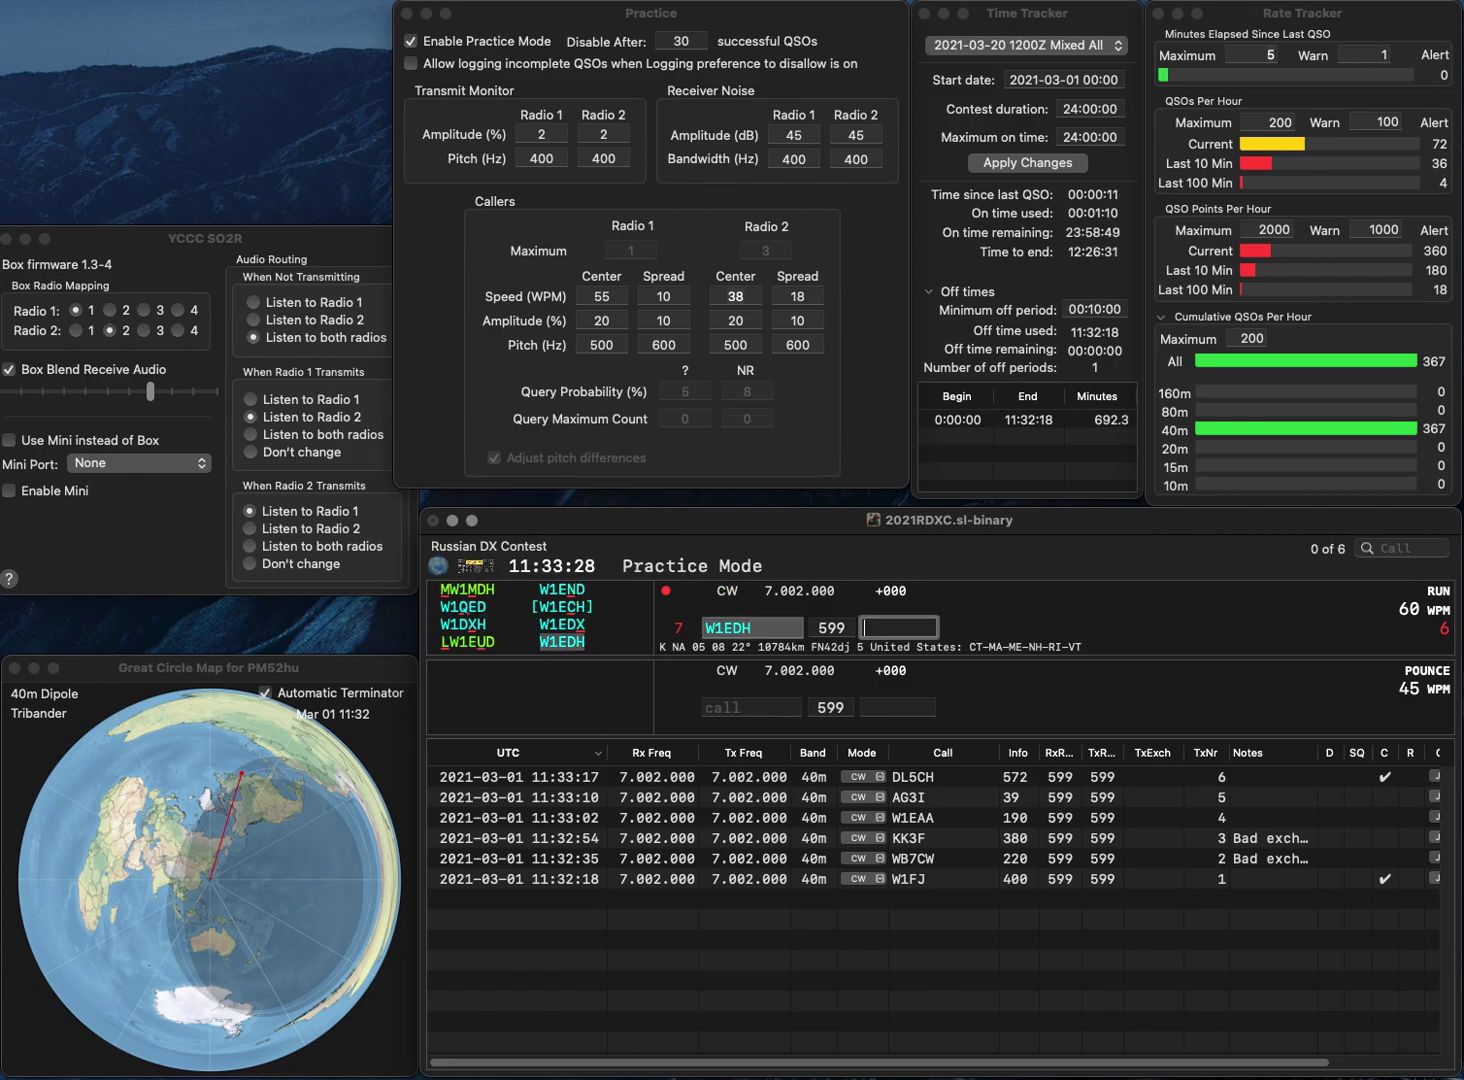
type("946")
key("Return")
type("SP")
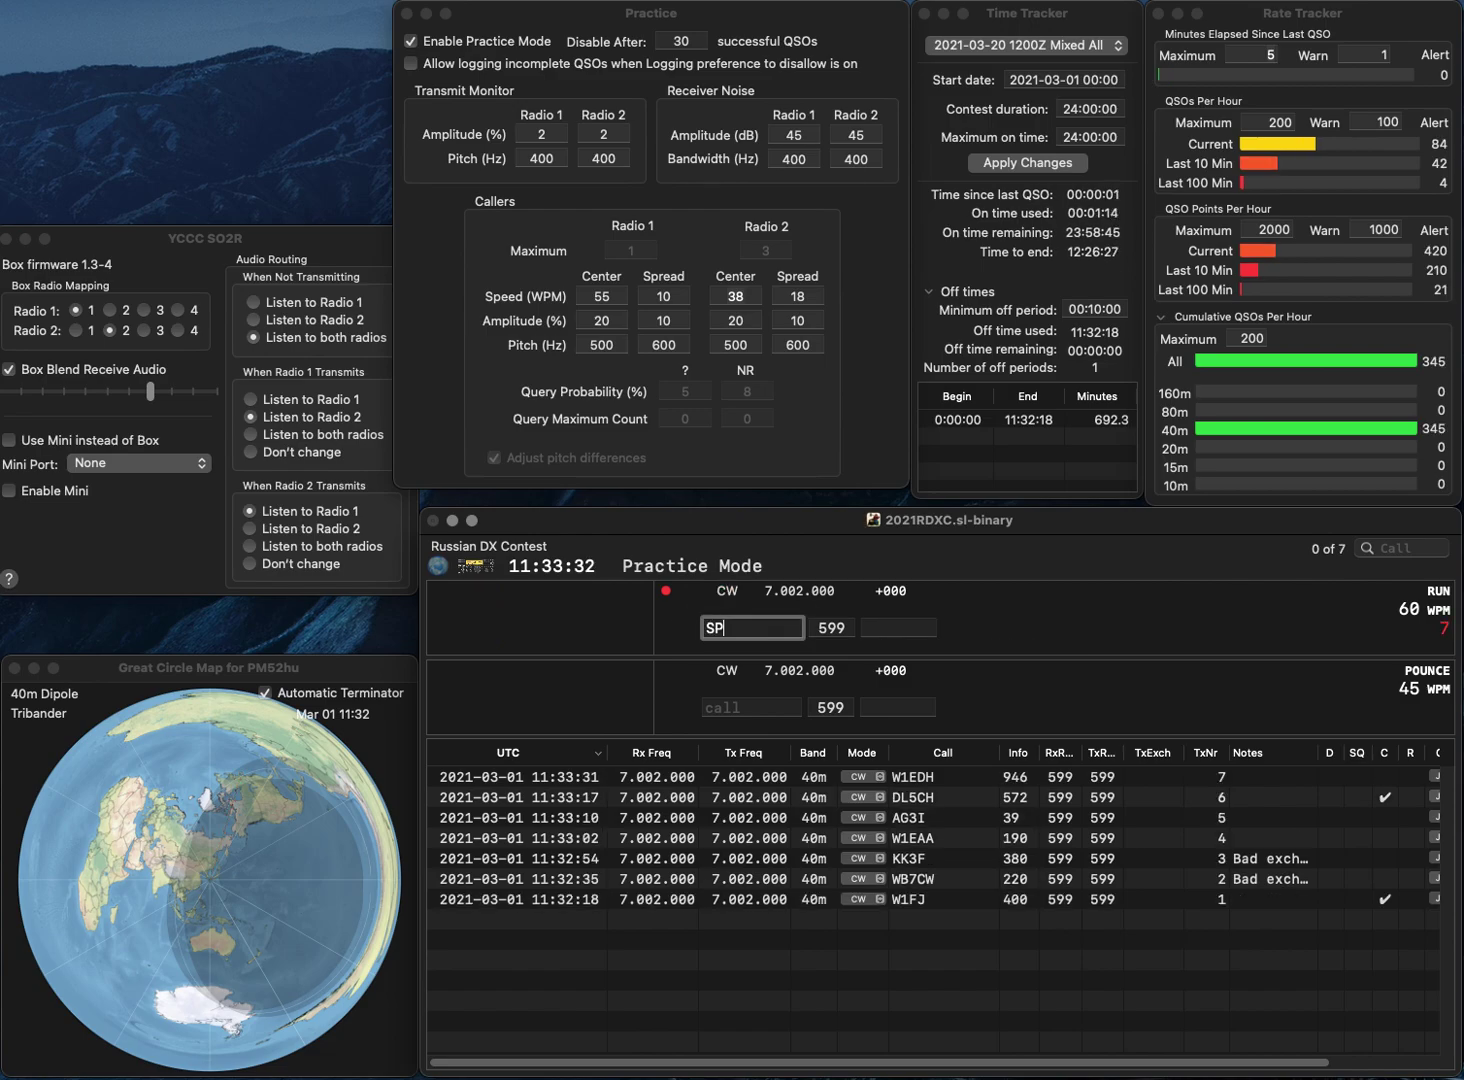
type("6AAT")
key("space")
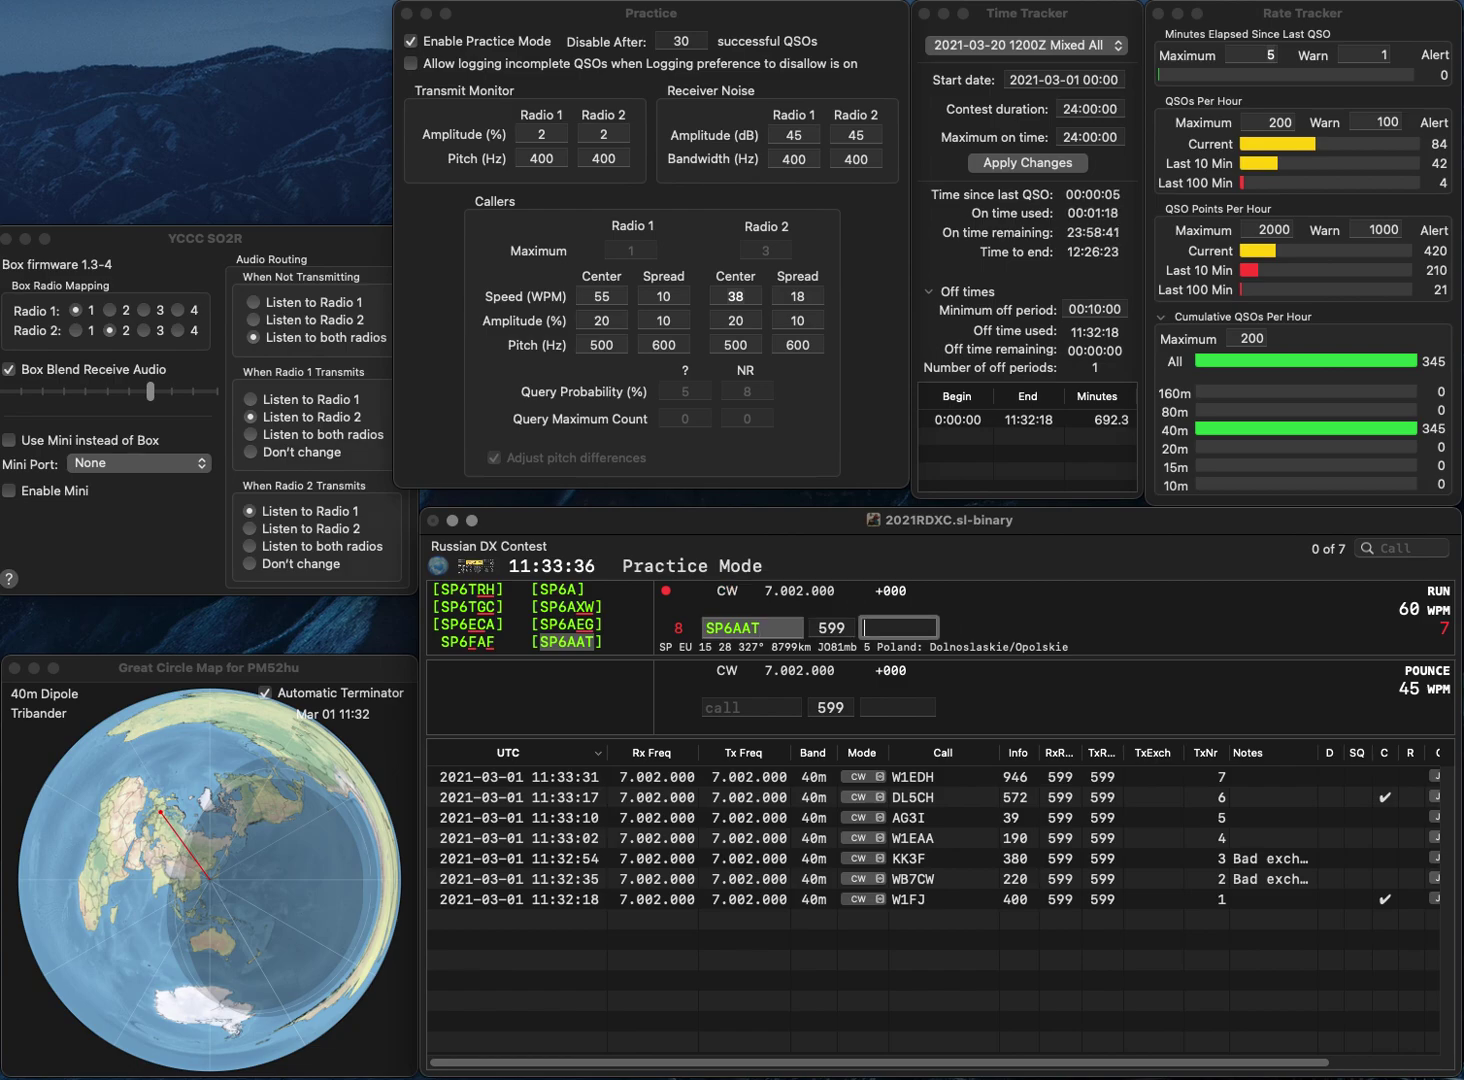
type("655")
key("Return")
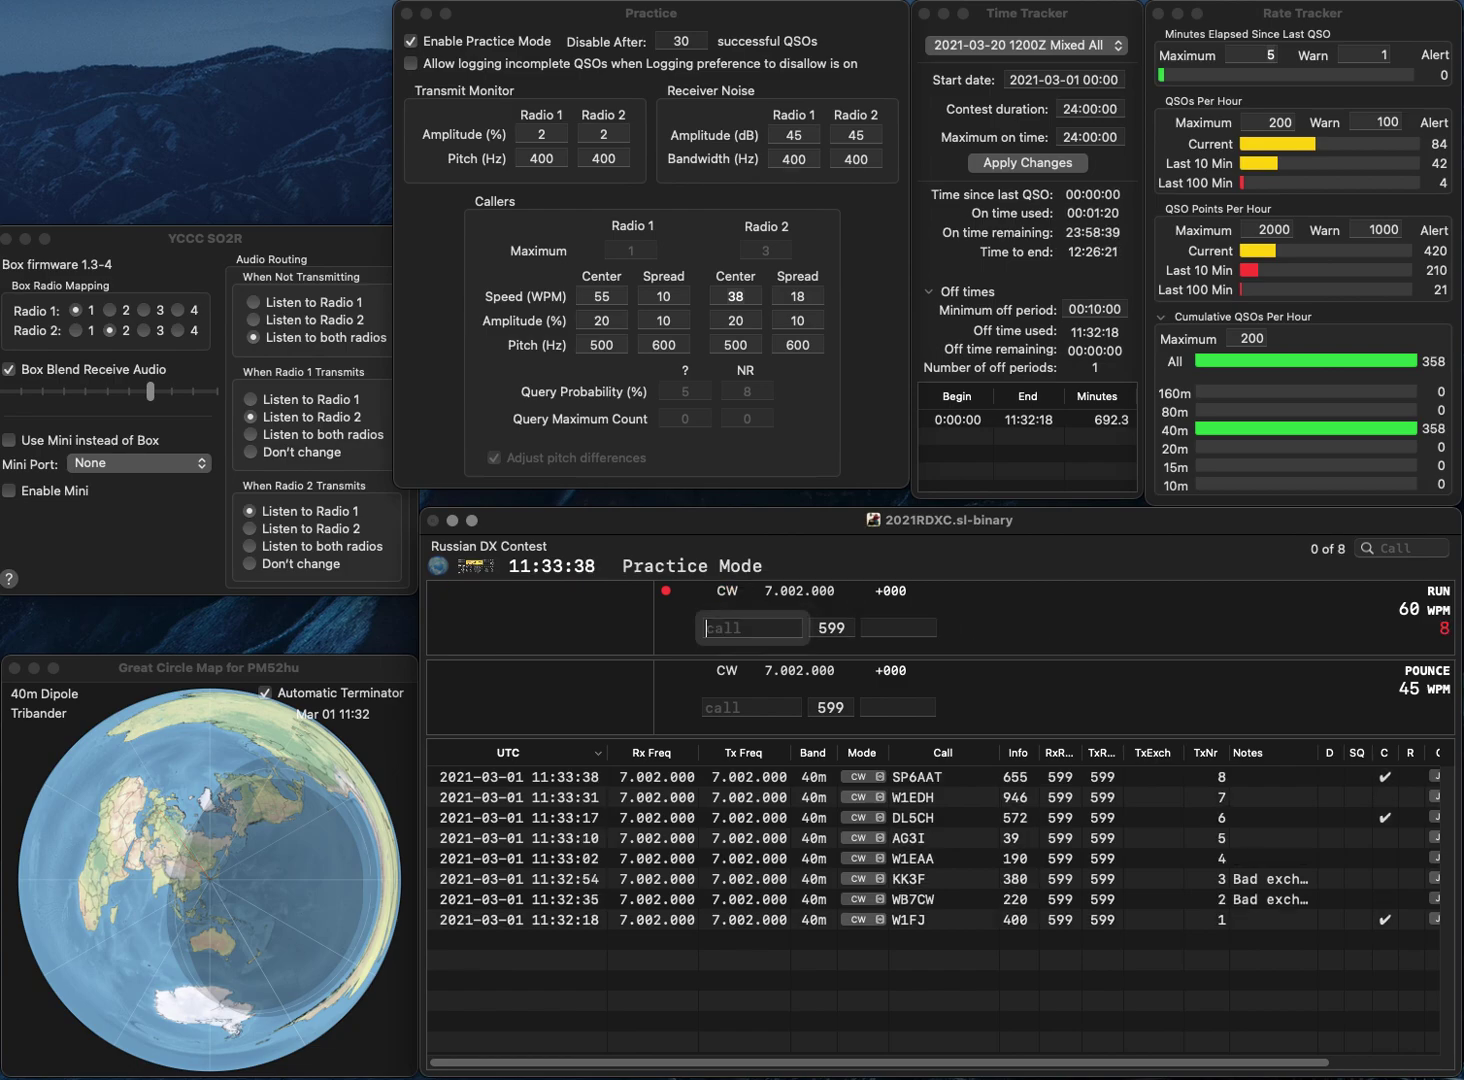
type("KF4DI")
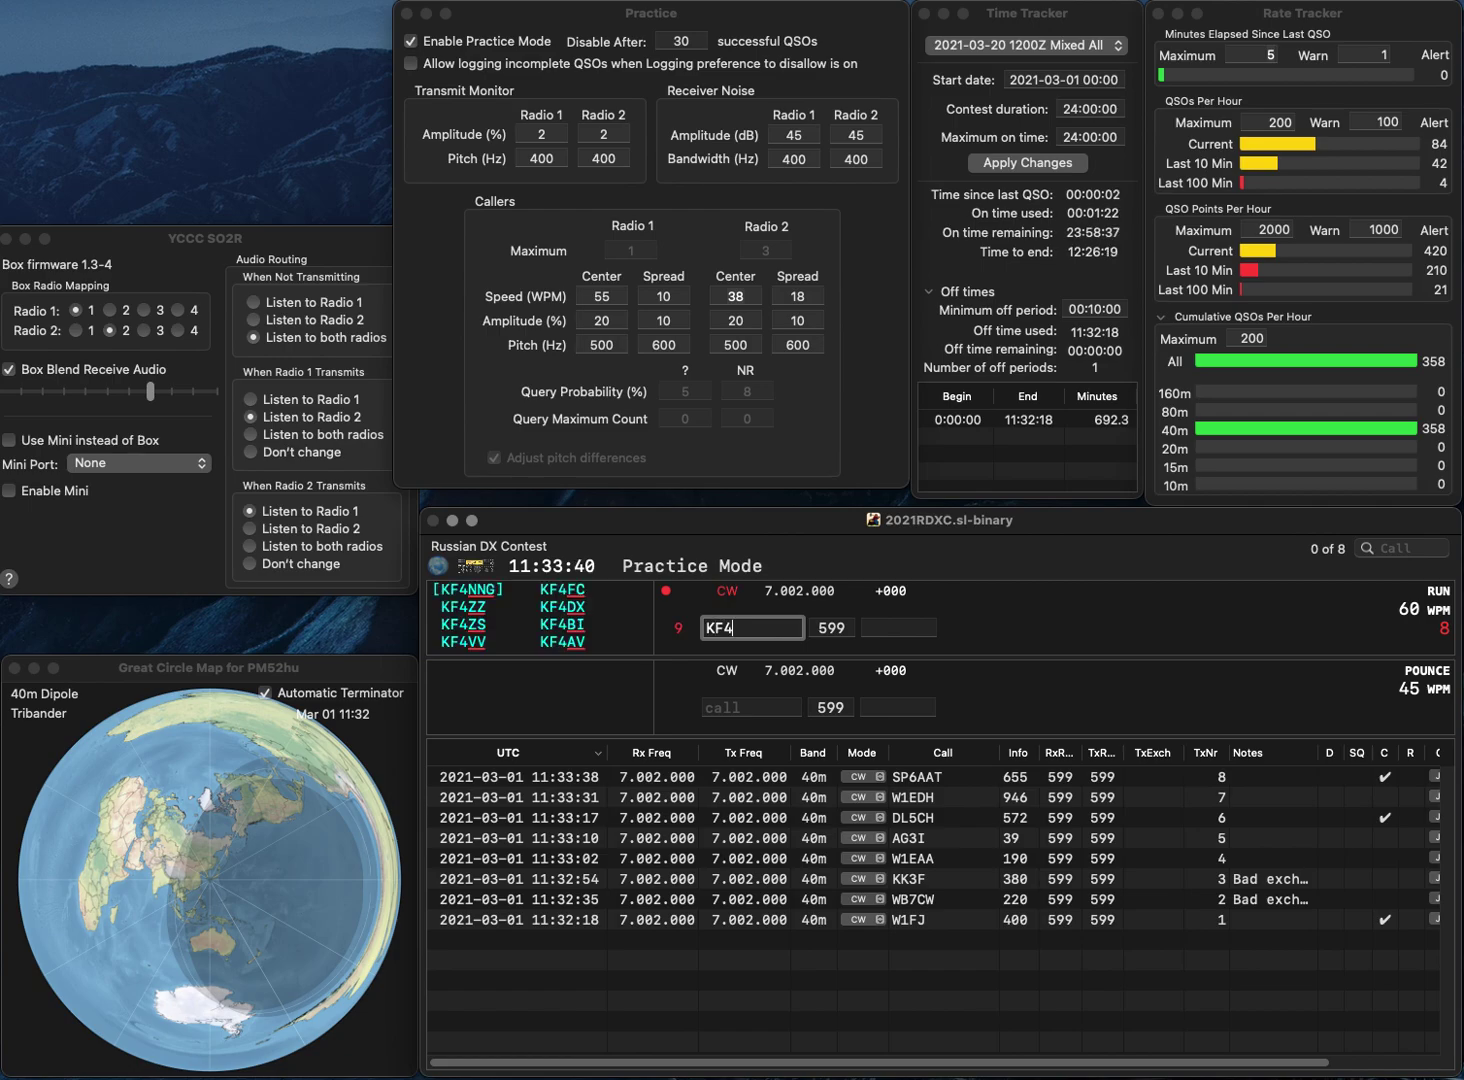
key("BackSpace")
key("BackSpace")
type("BI")
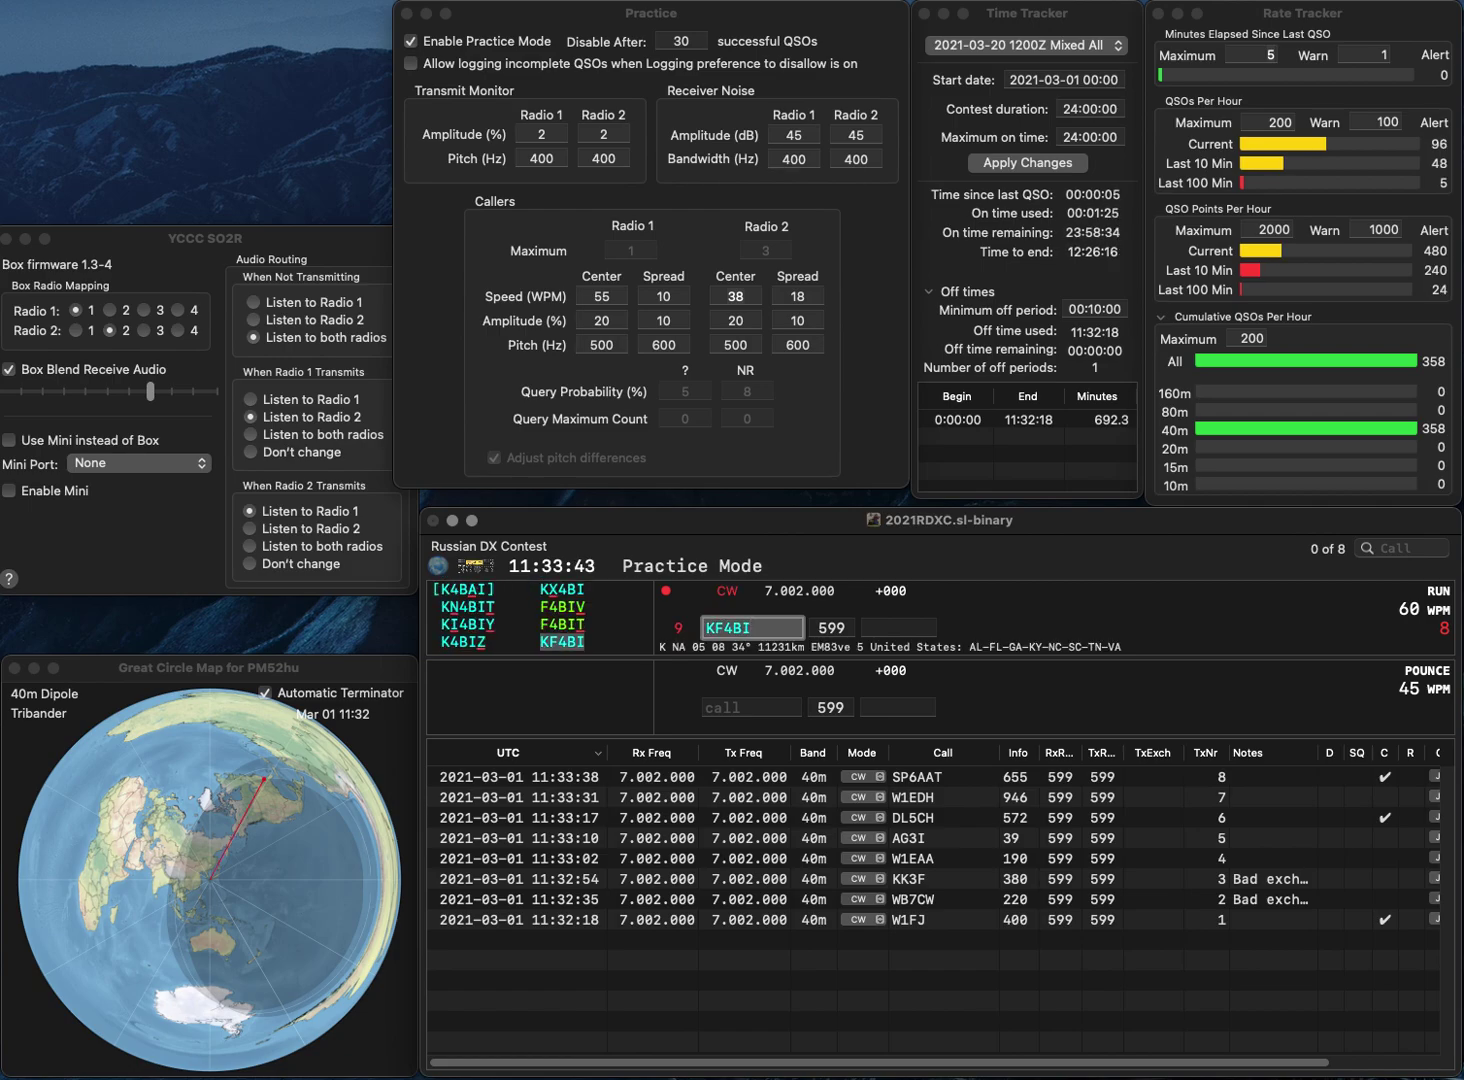
key("Tab")
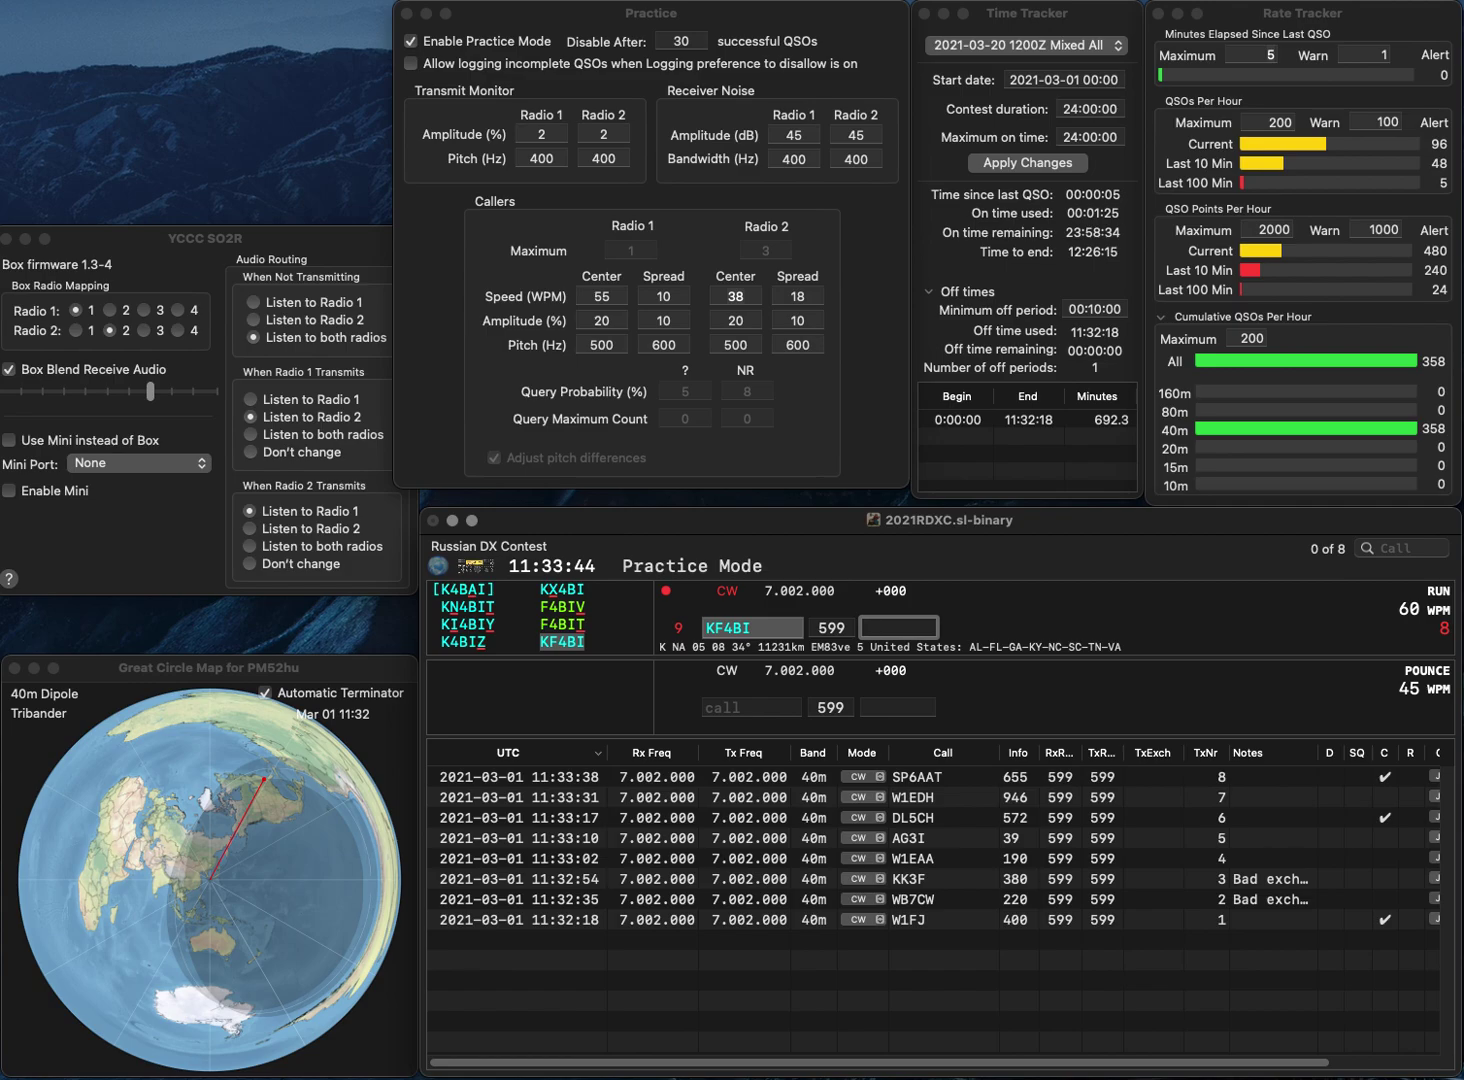
type("54")
key("Return")
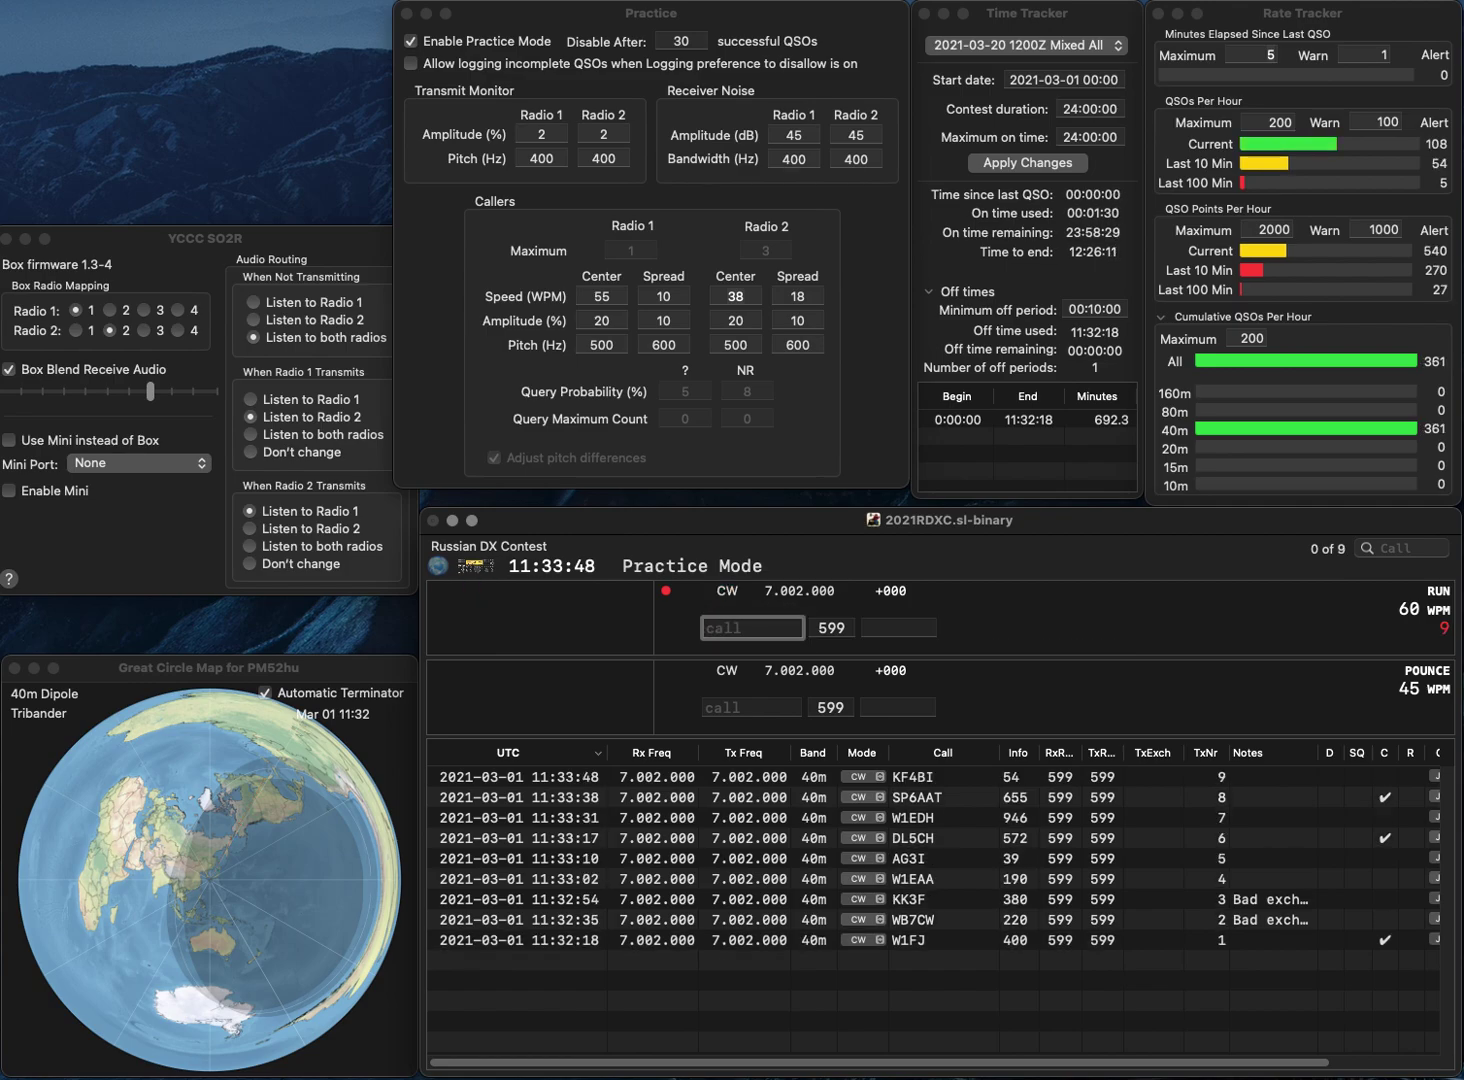
Step: Log a contact with LN5O on the Run radio with received number 795
type("LN50")
key("Return")
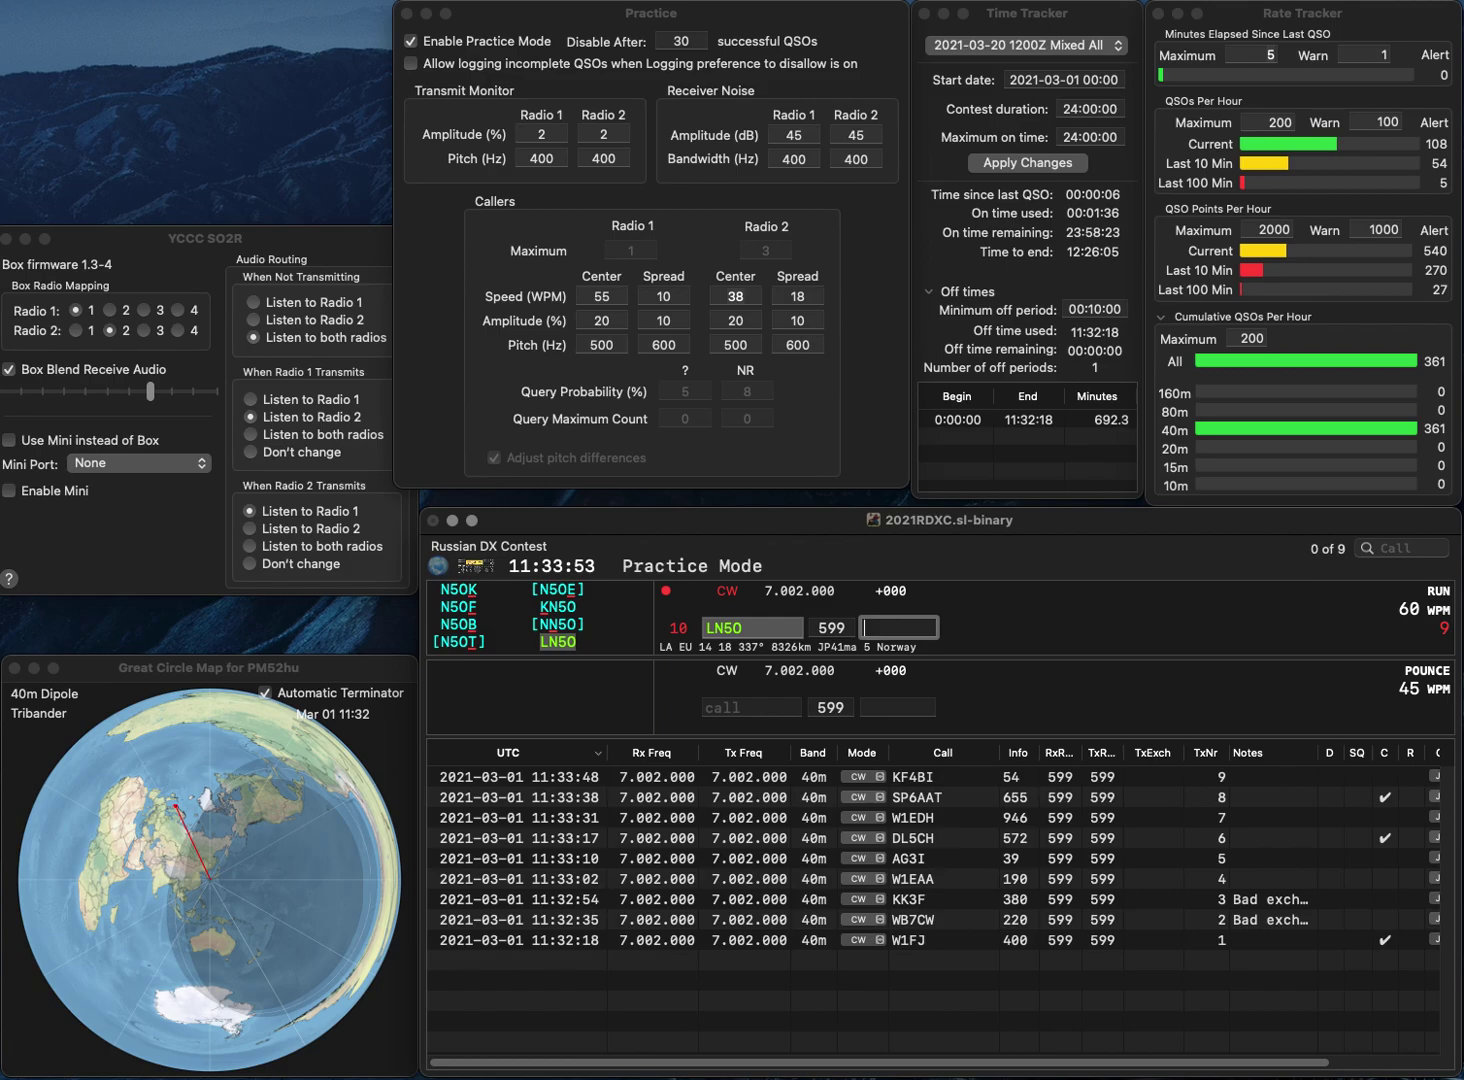
type("795")
key("Return")
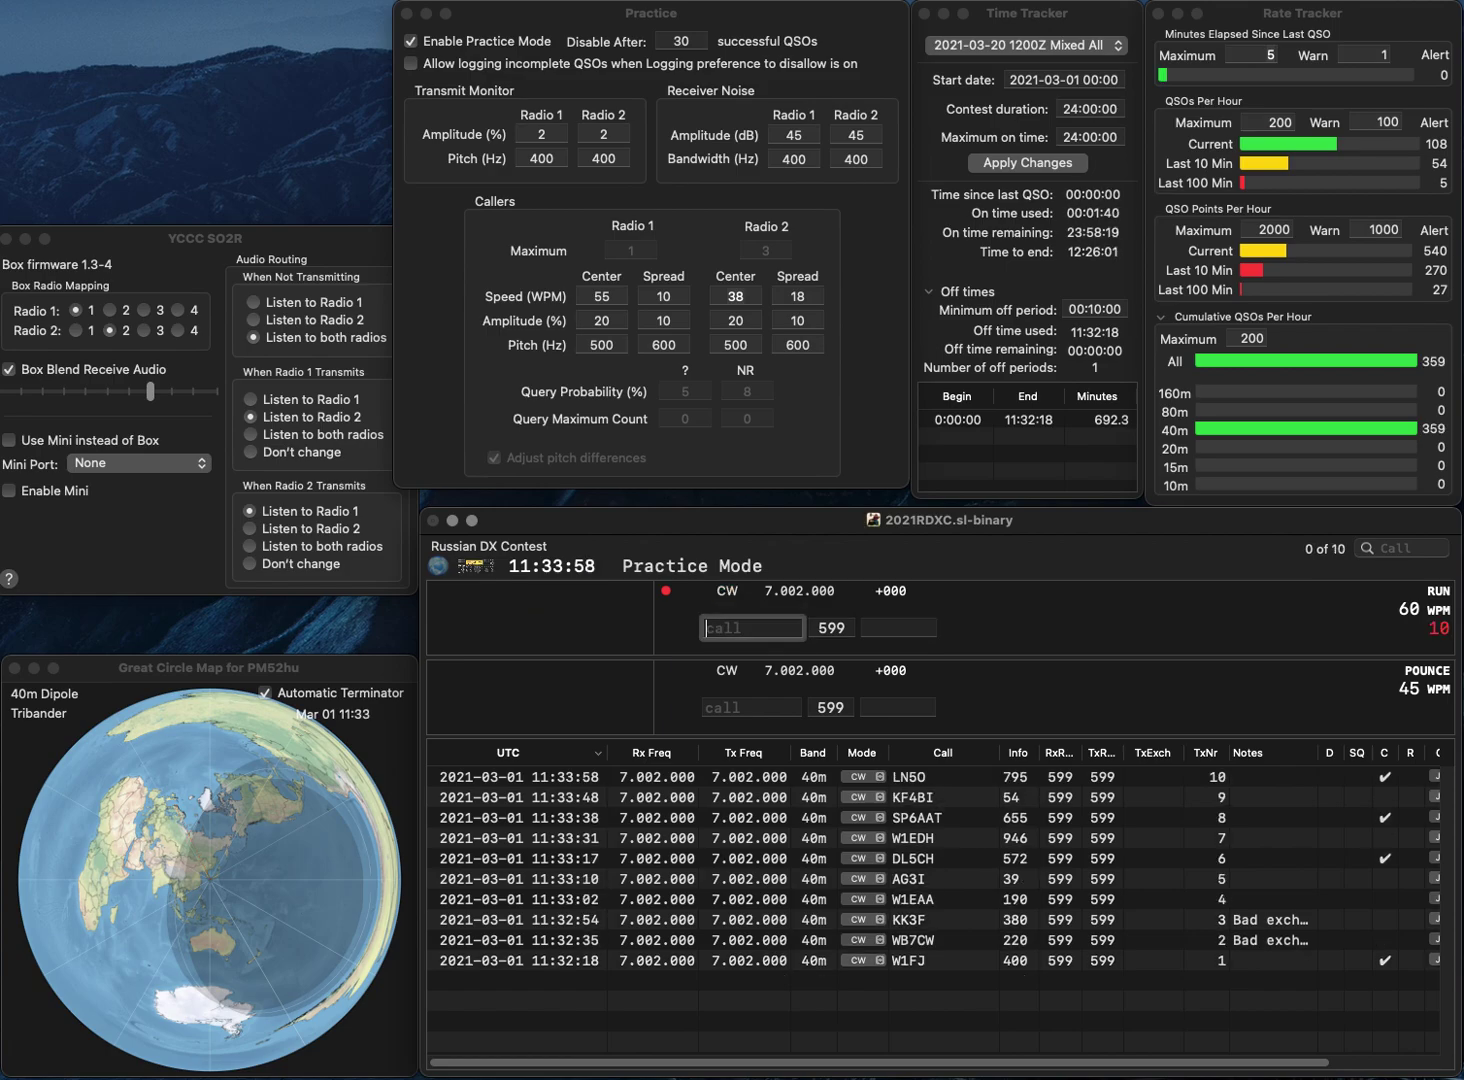
Step: Log a contact with YT5IVN on the Run radio, correcting the call sign entry and entering received number 874
type("YT")
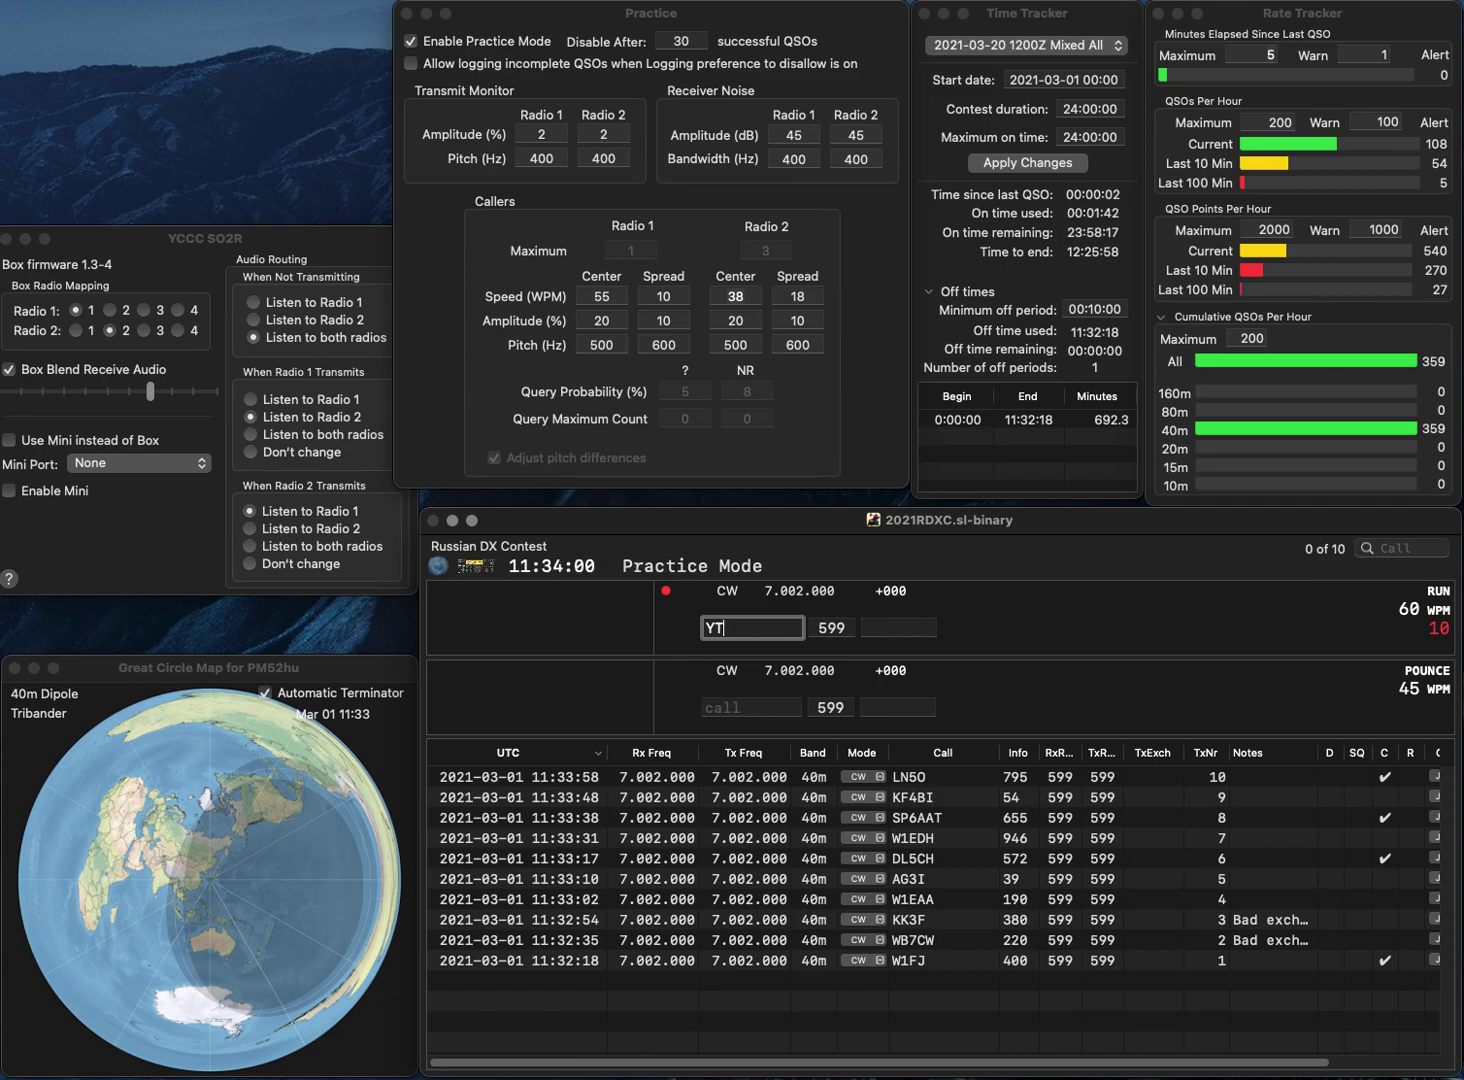
type("5")
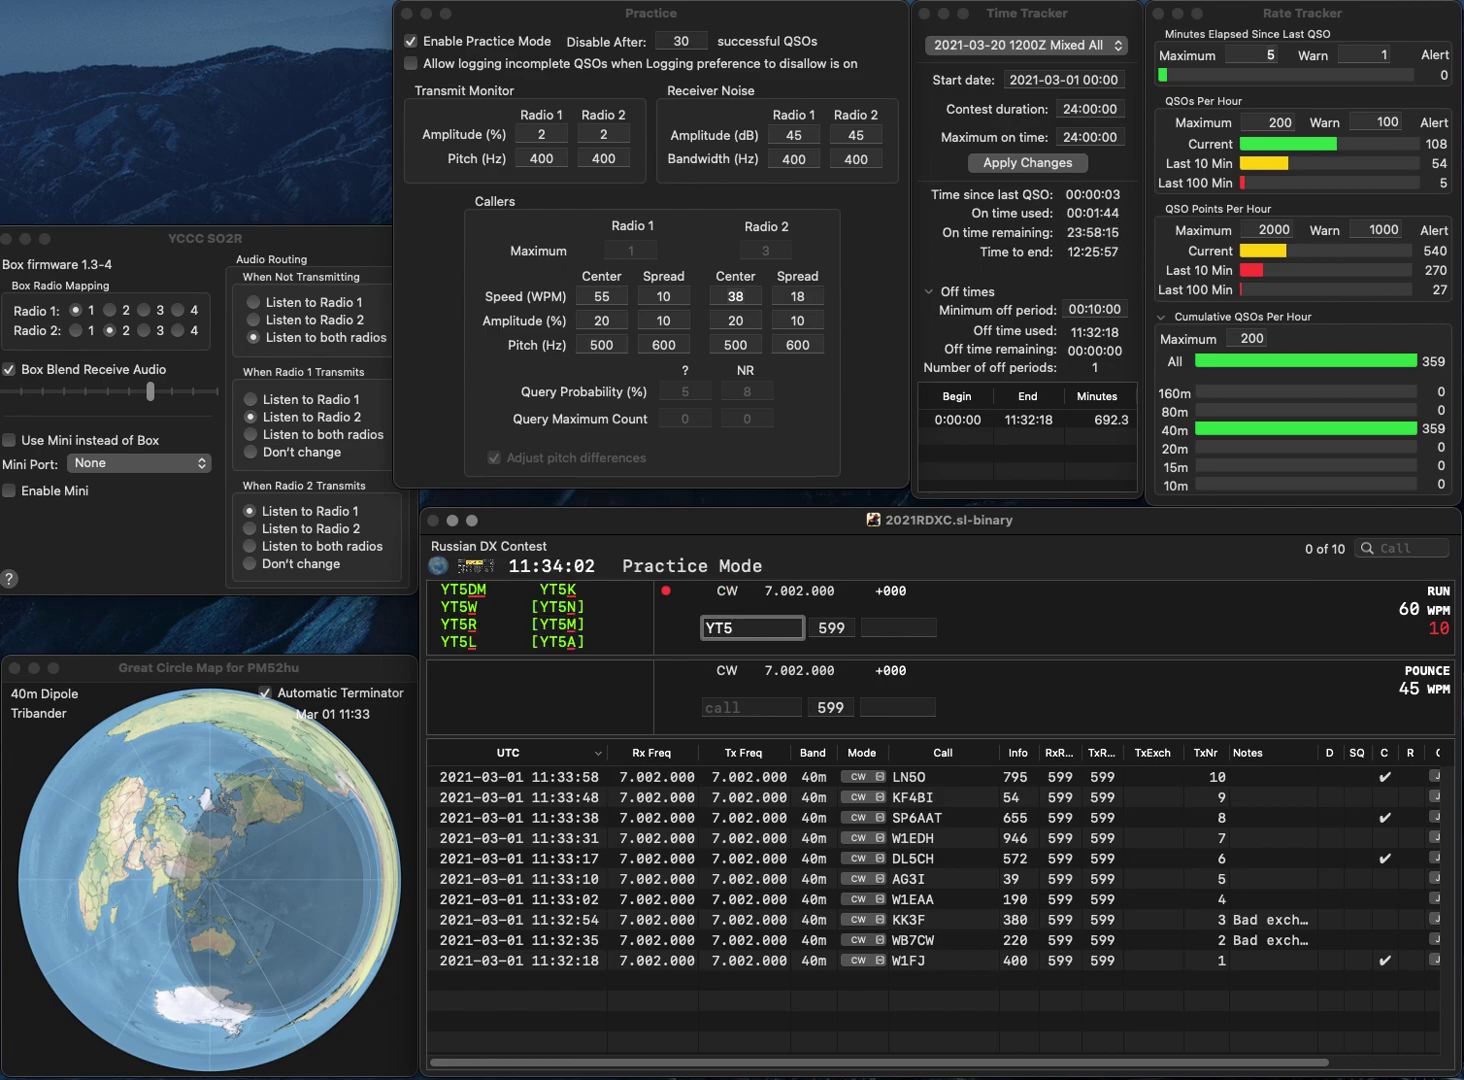
type("SVN")
key("Return")
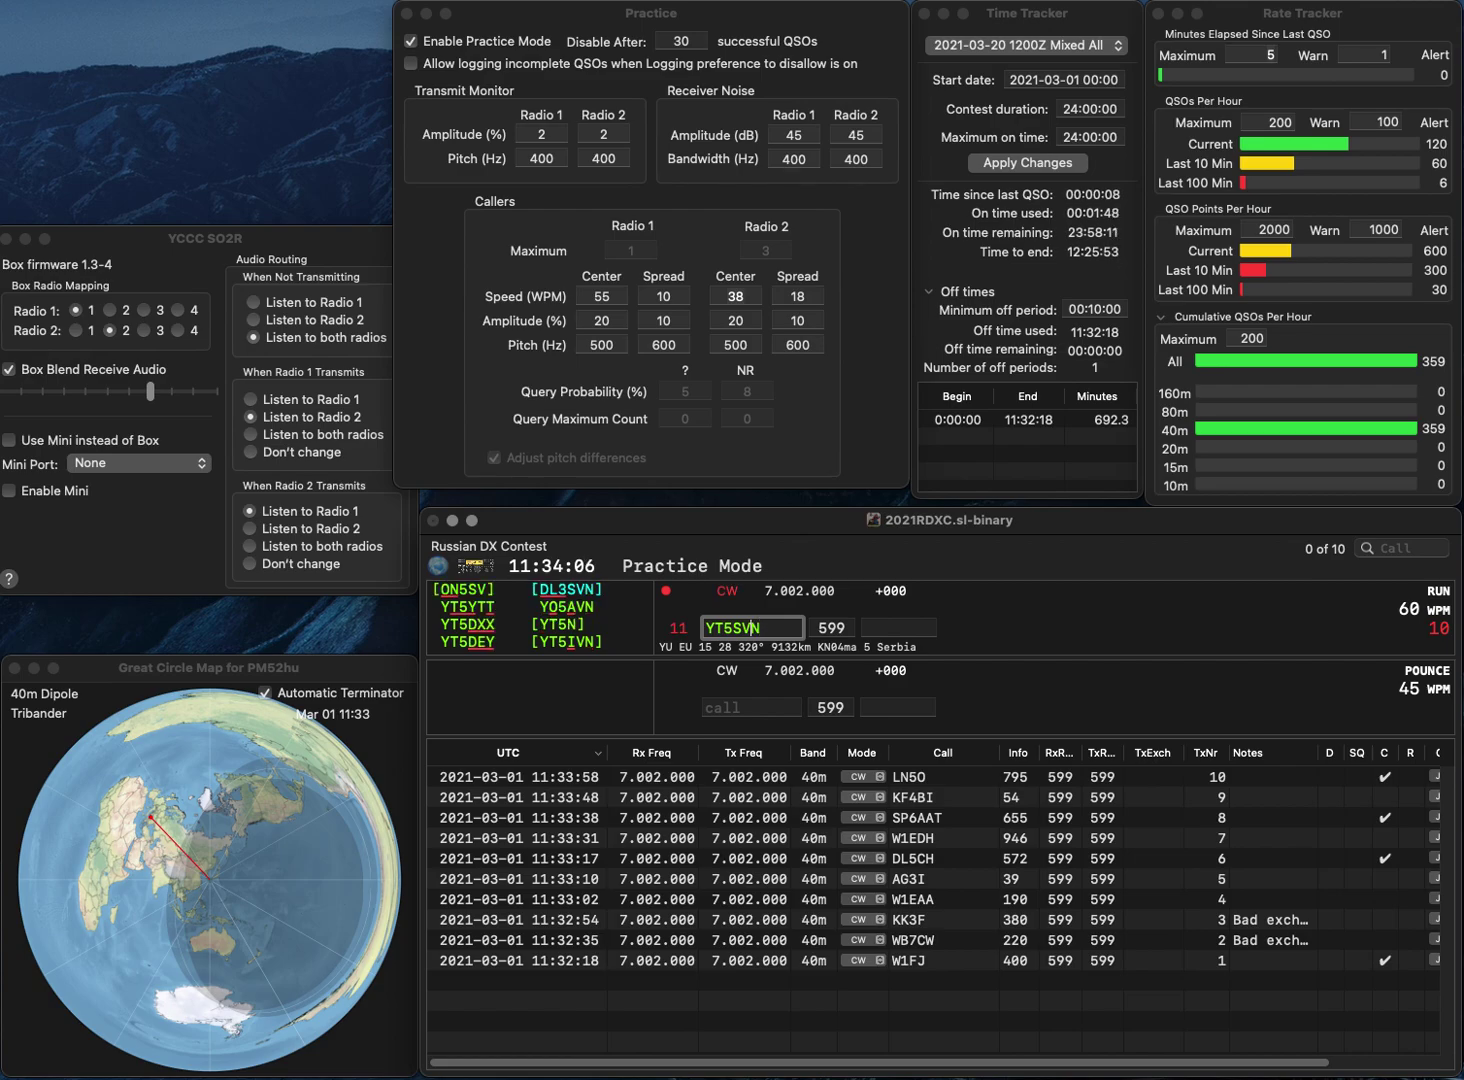
key("Down")
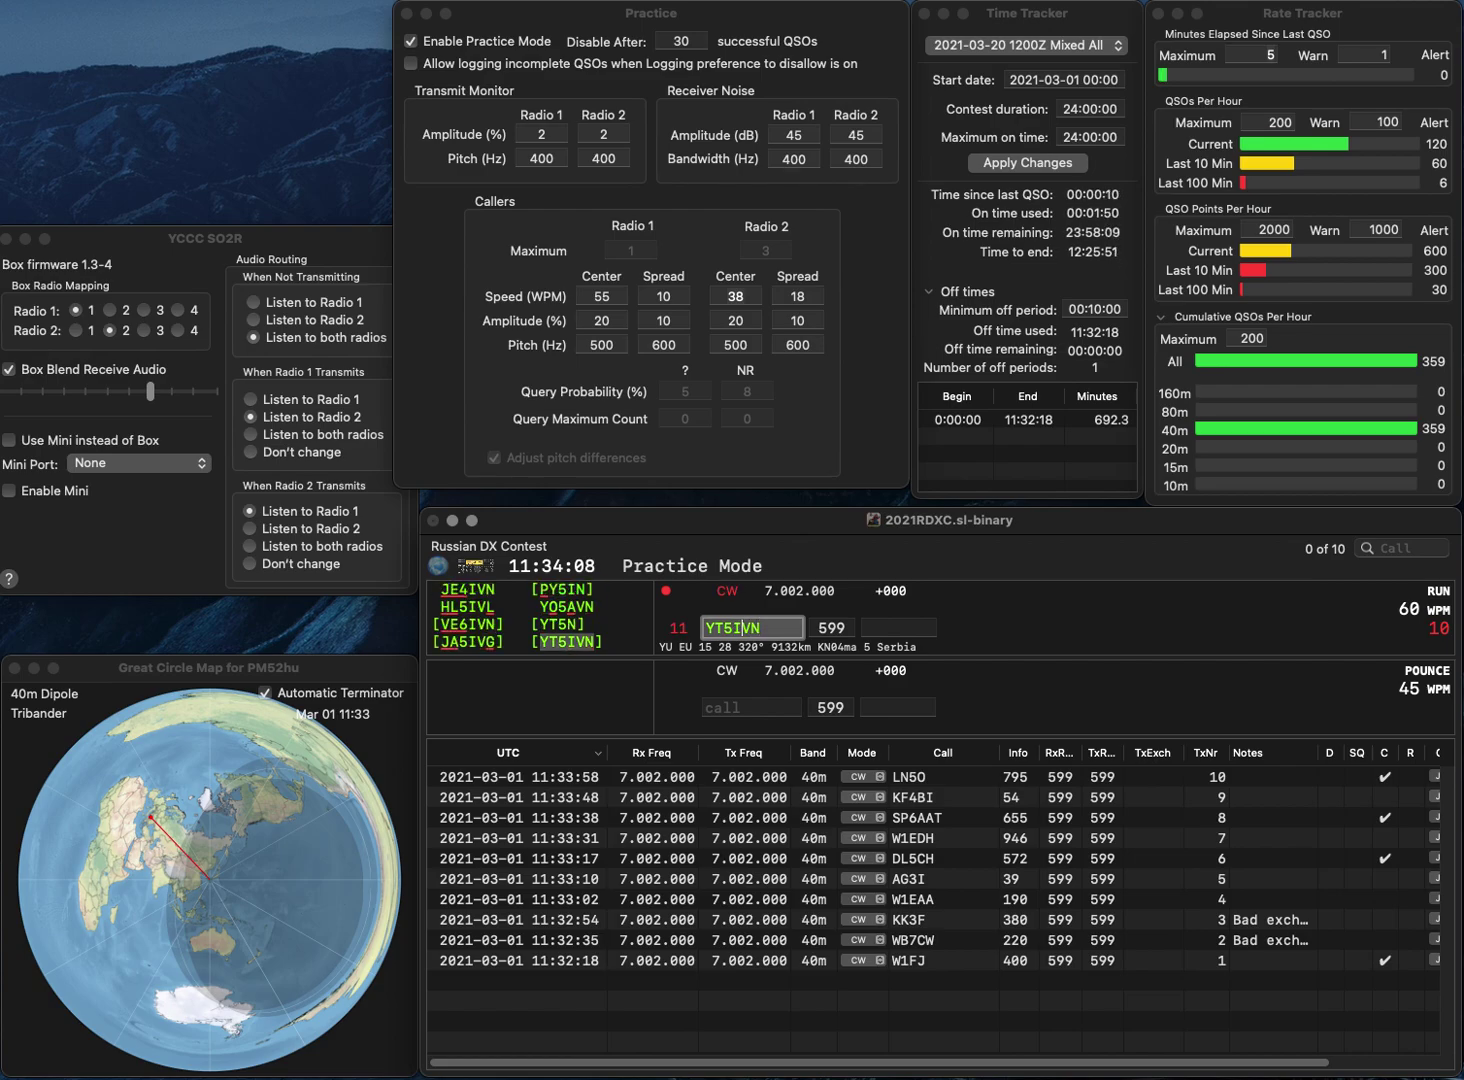
key("Tab")
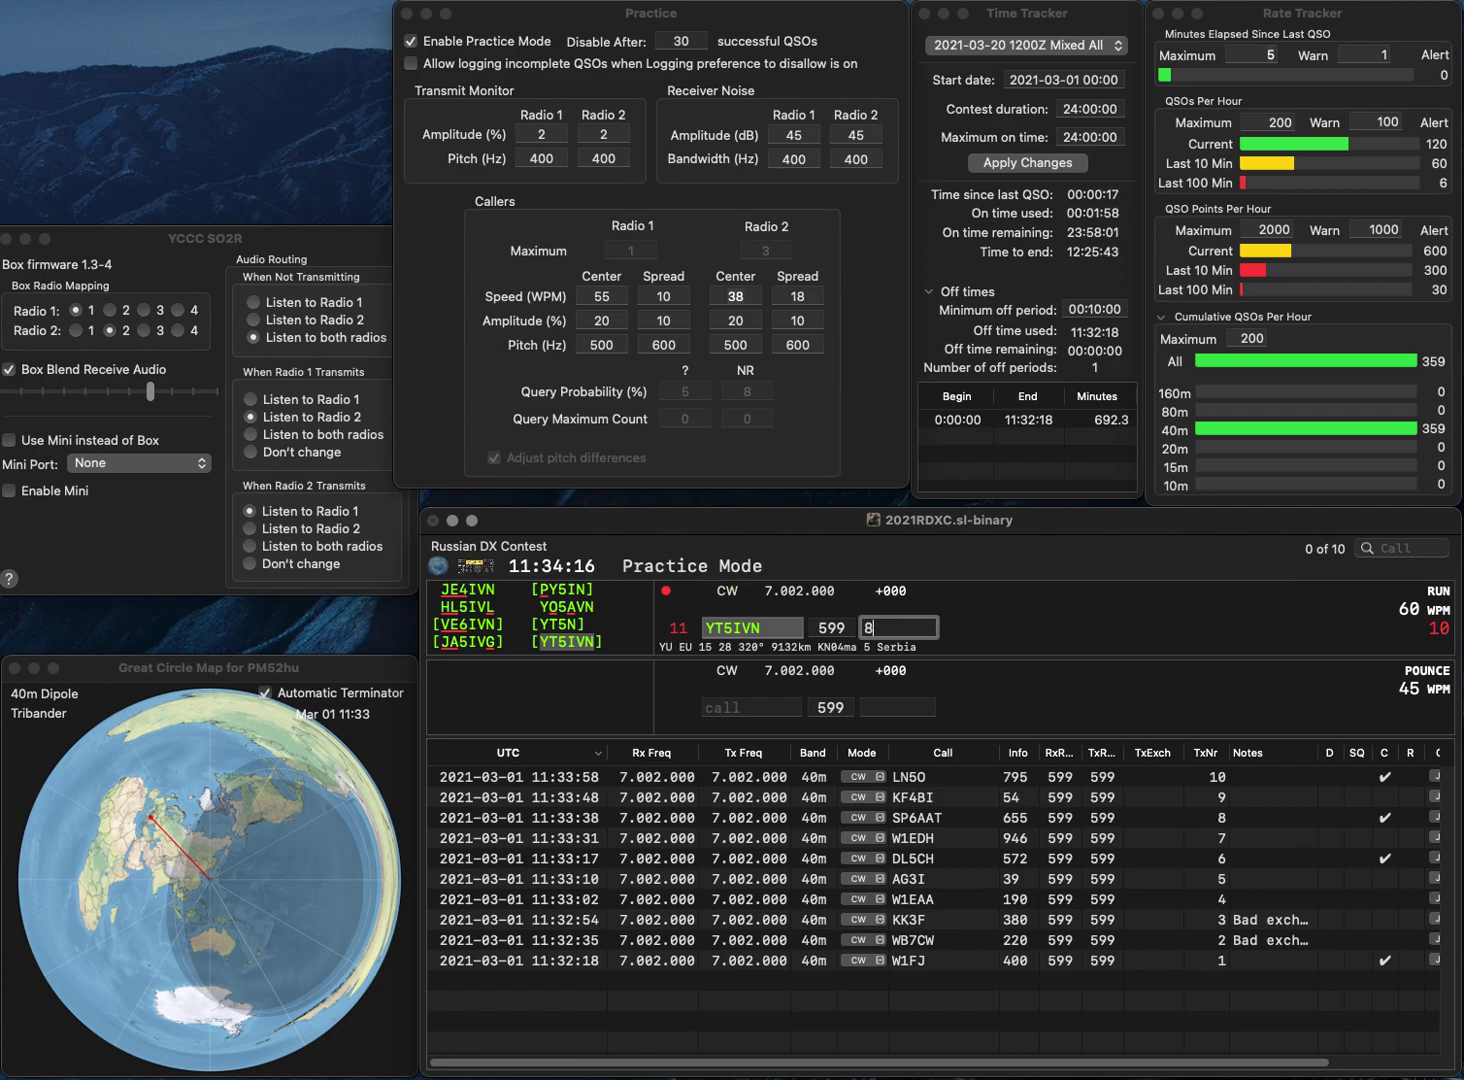
type("74")
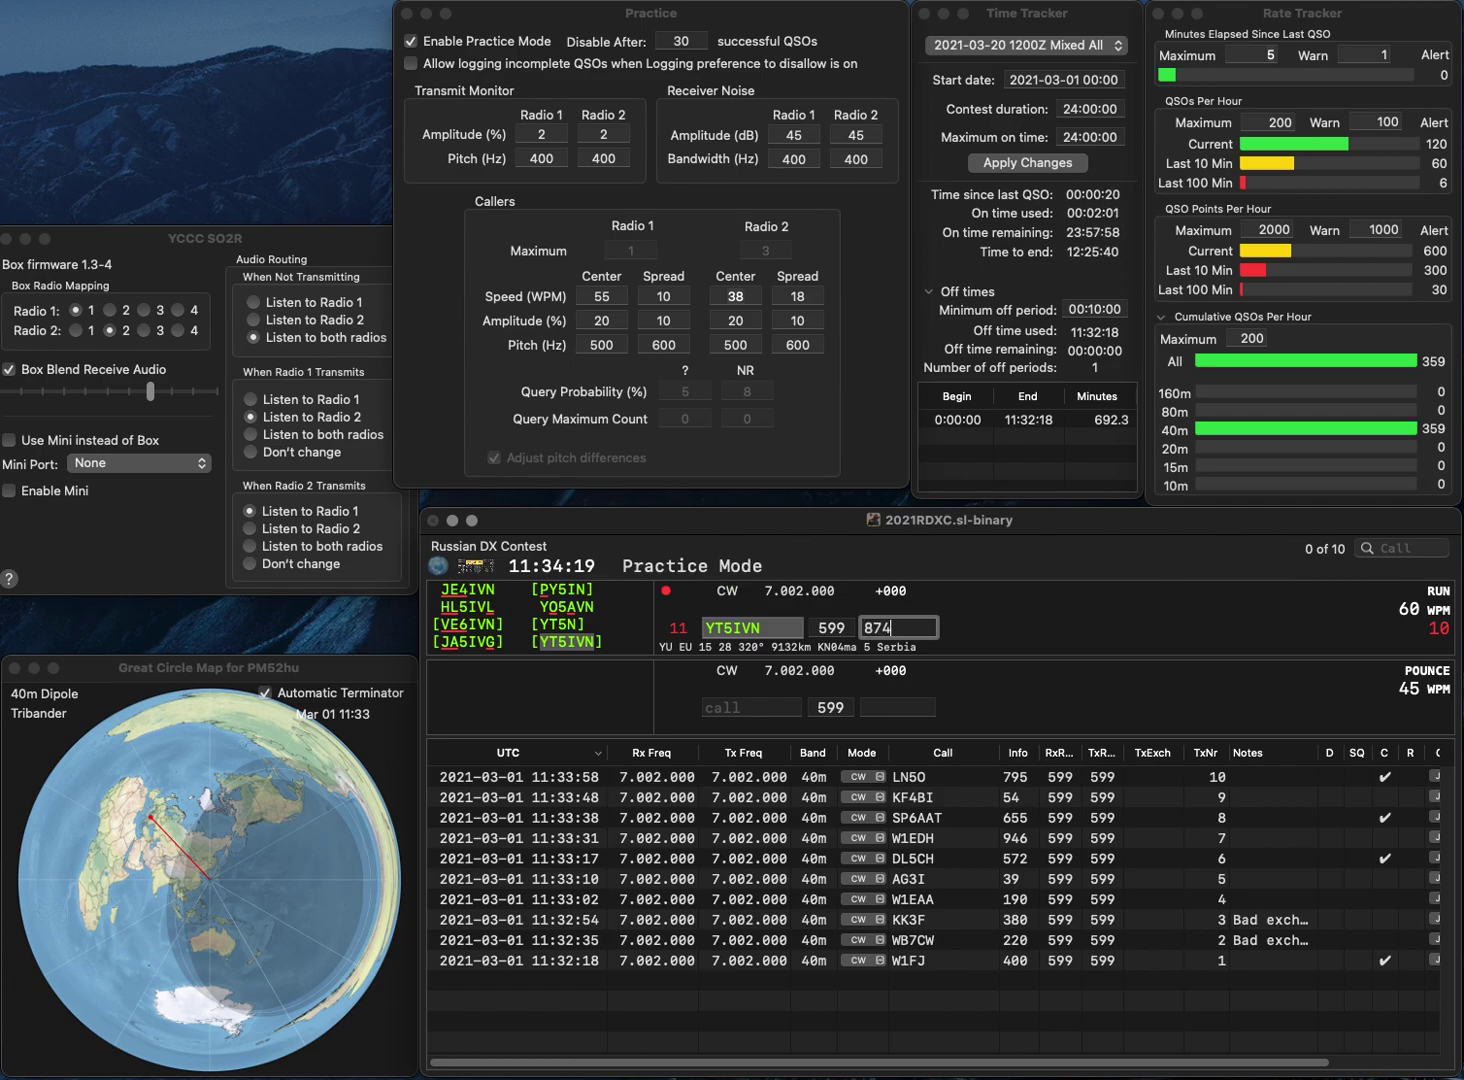
key("Return")
type("G4GOJ")
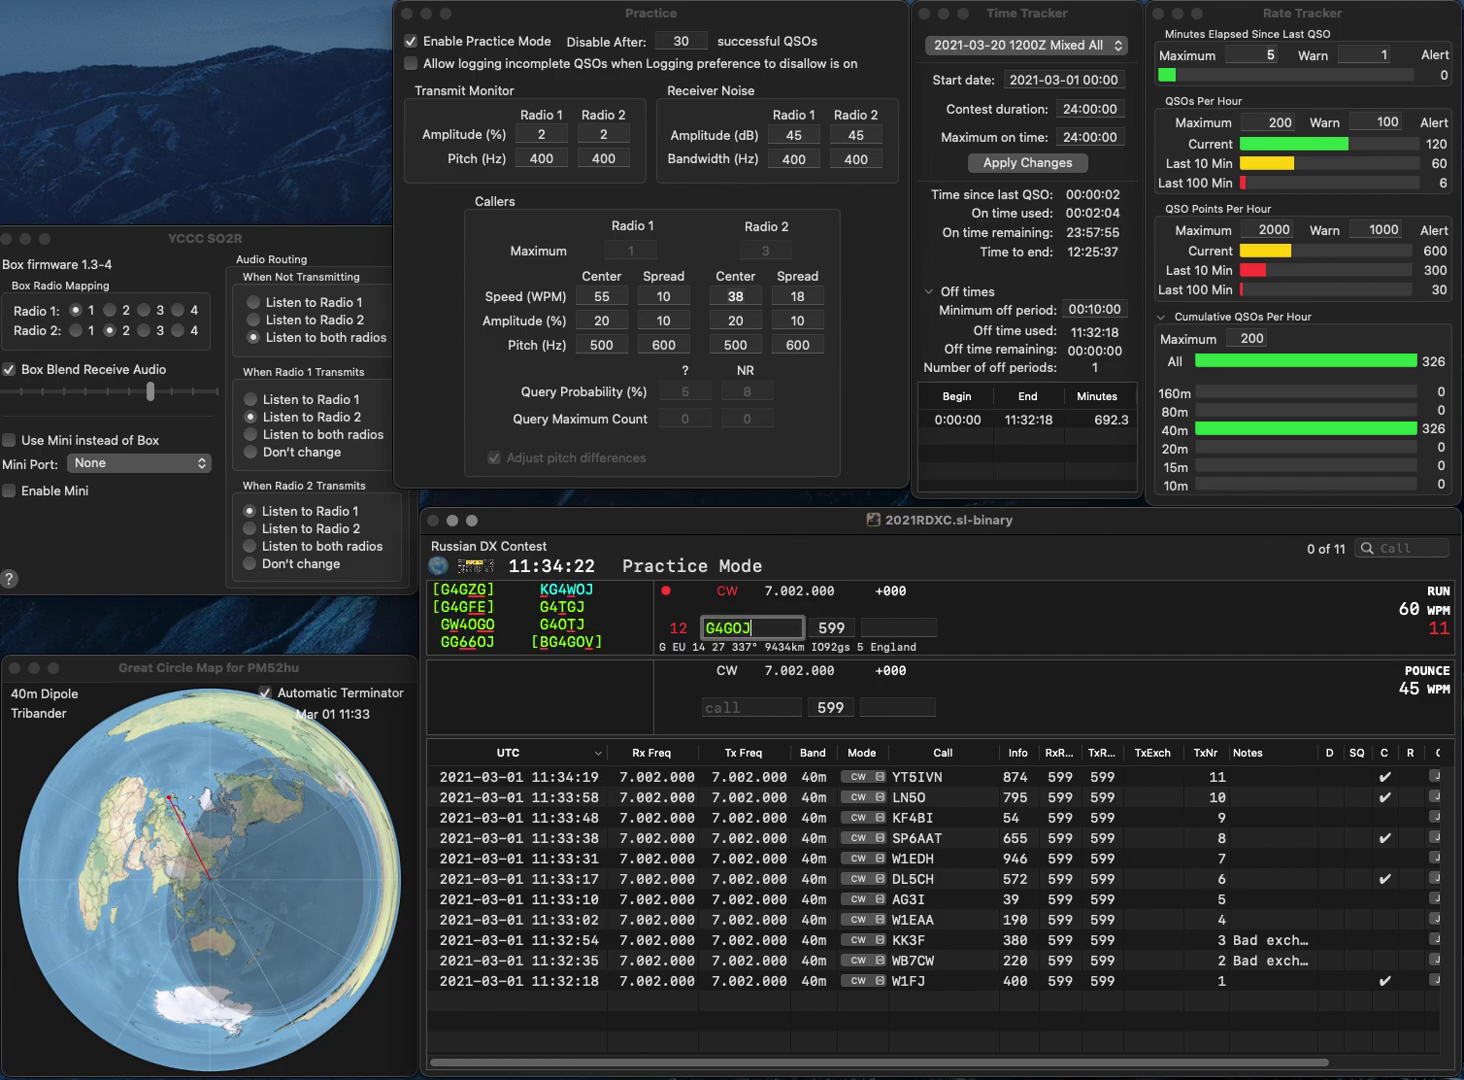
key("Left")
key("BackSpace")
type("T")
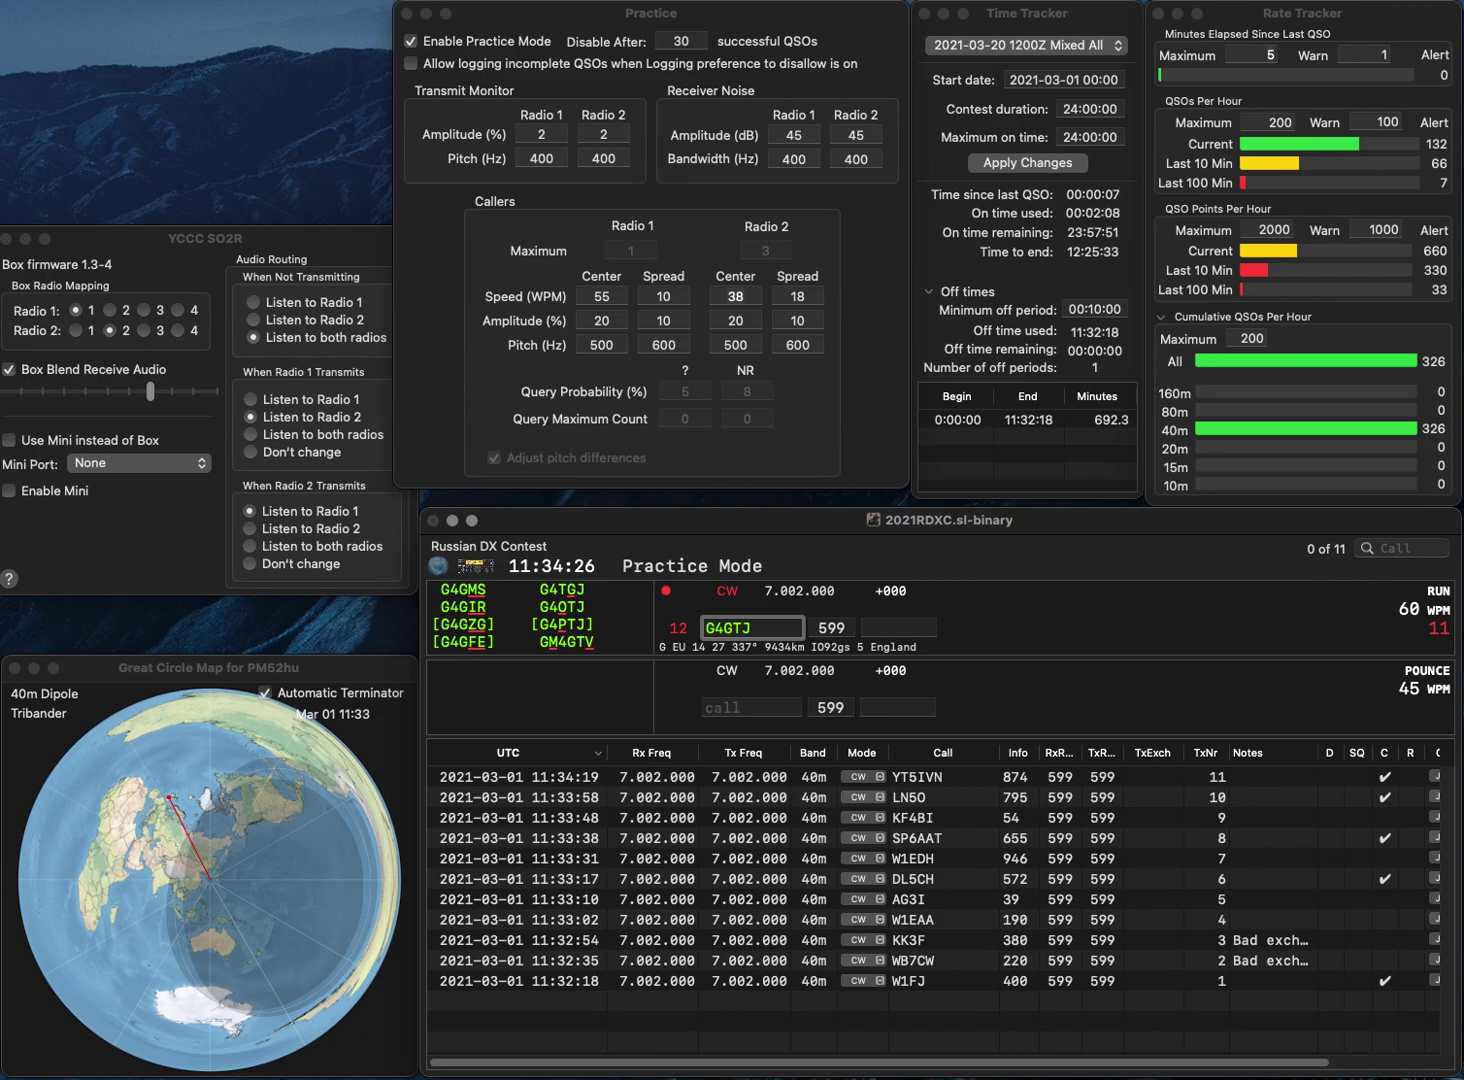
key("Left")
key("BackSpace")
type("O")
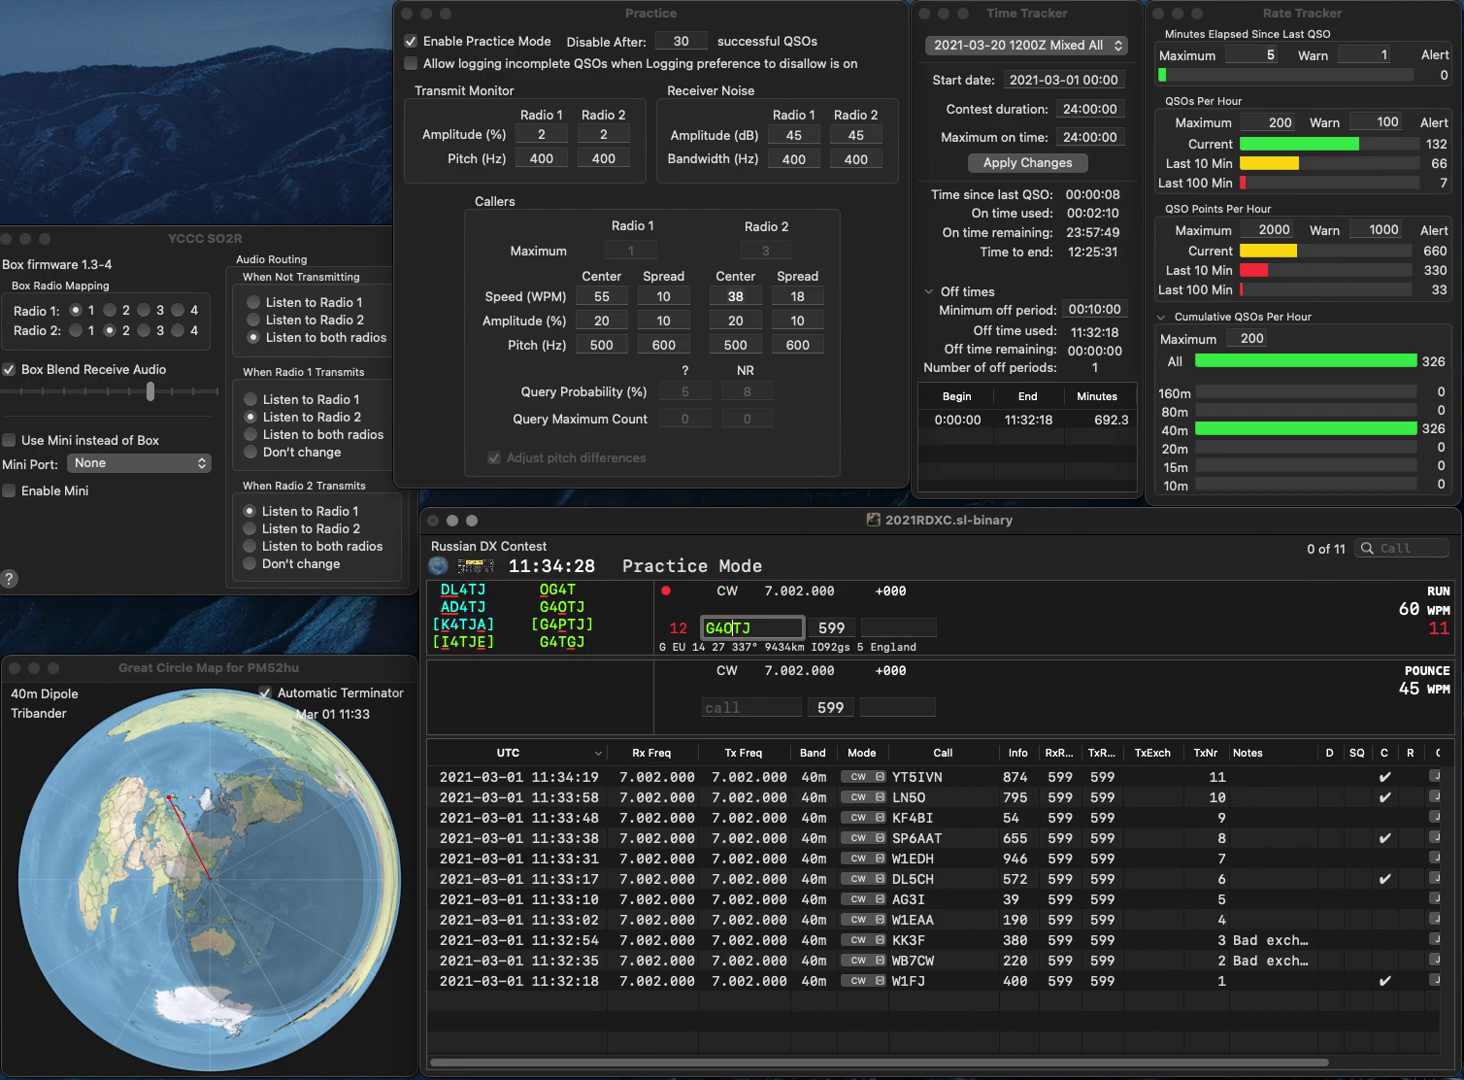
key("Return")
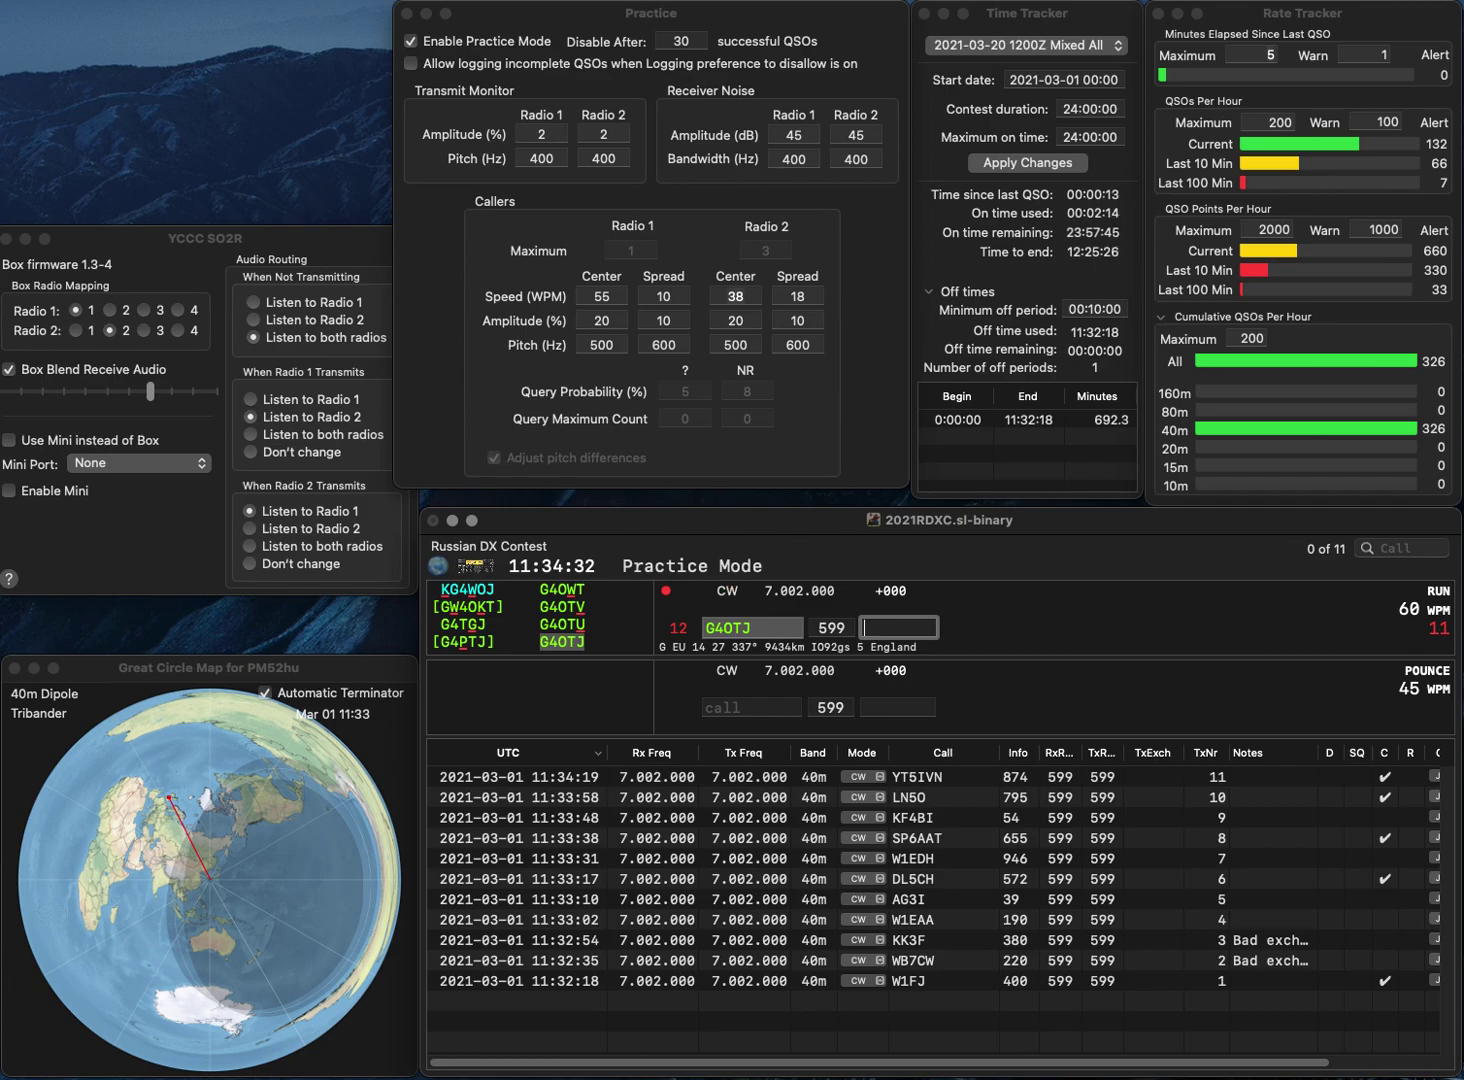
type("767")
key("Return")
Step: Log a contact with K8ZW on the Run radio, correcting the call sign from K8GW and entering received number 834
type("K")
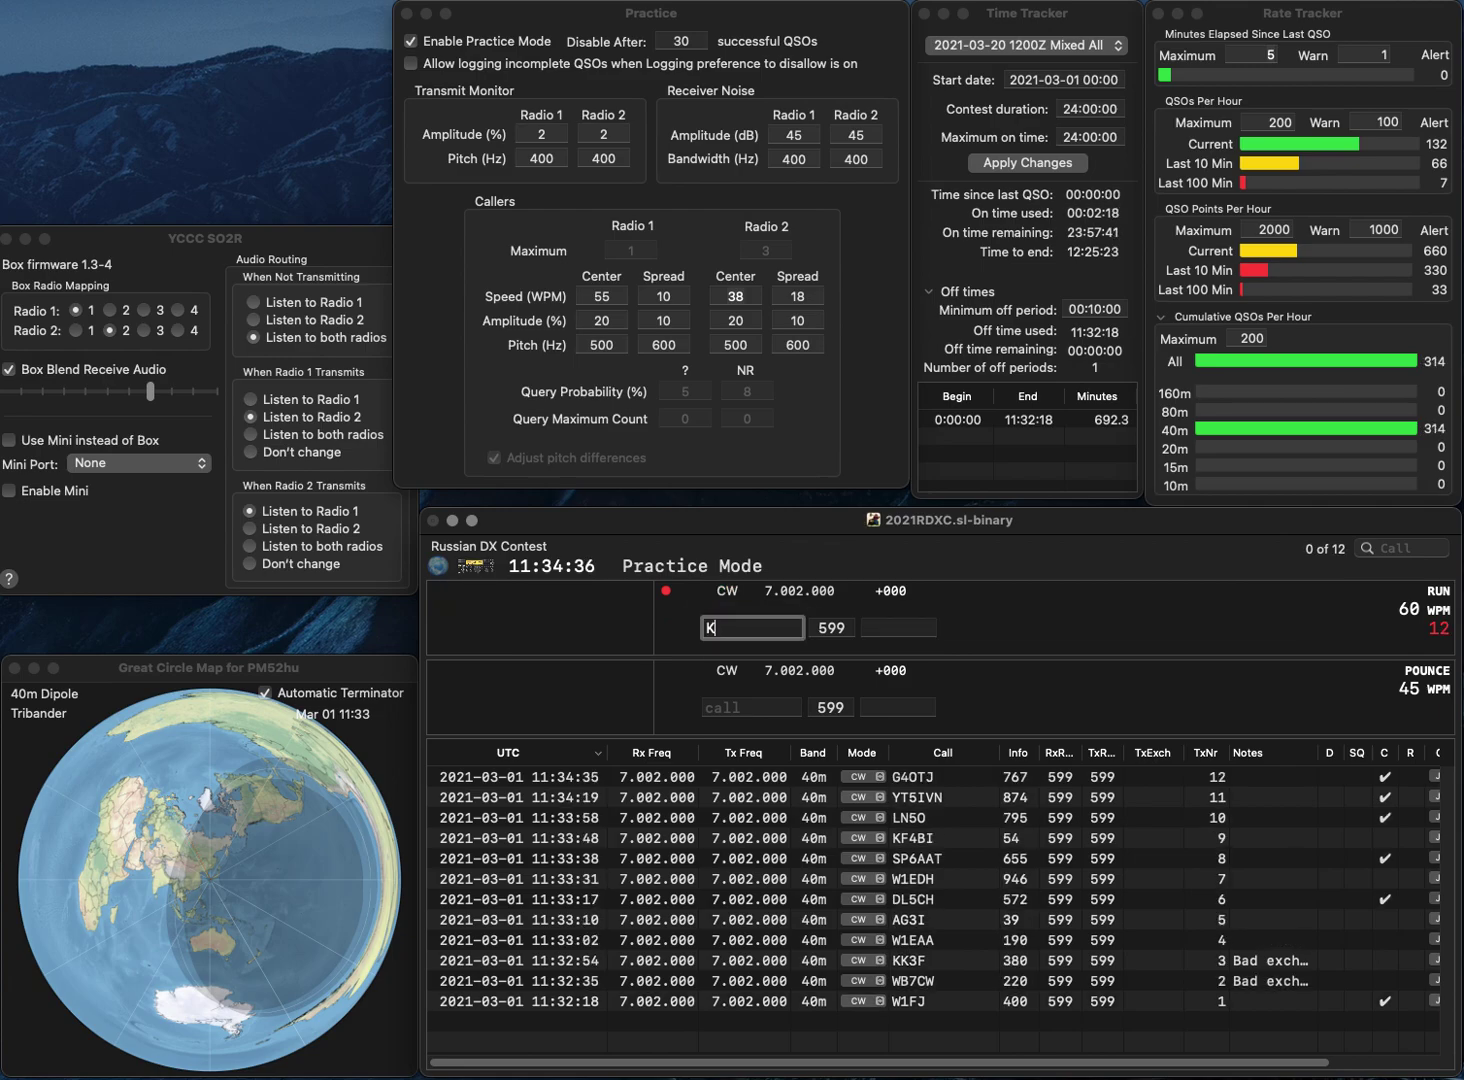
type("8GW")
key("Return")
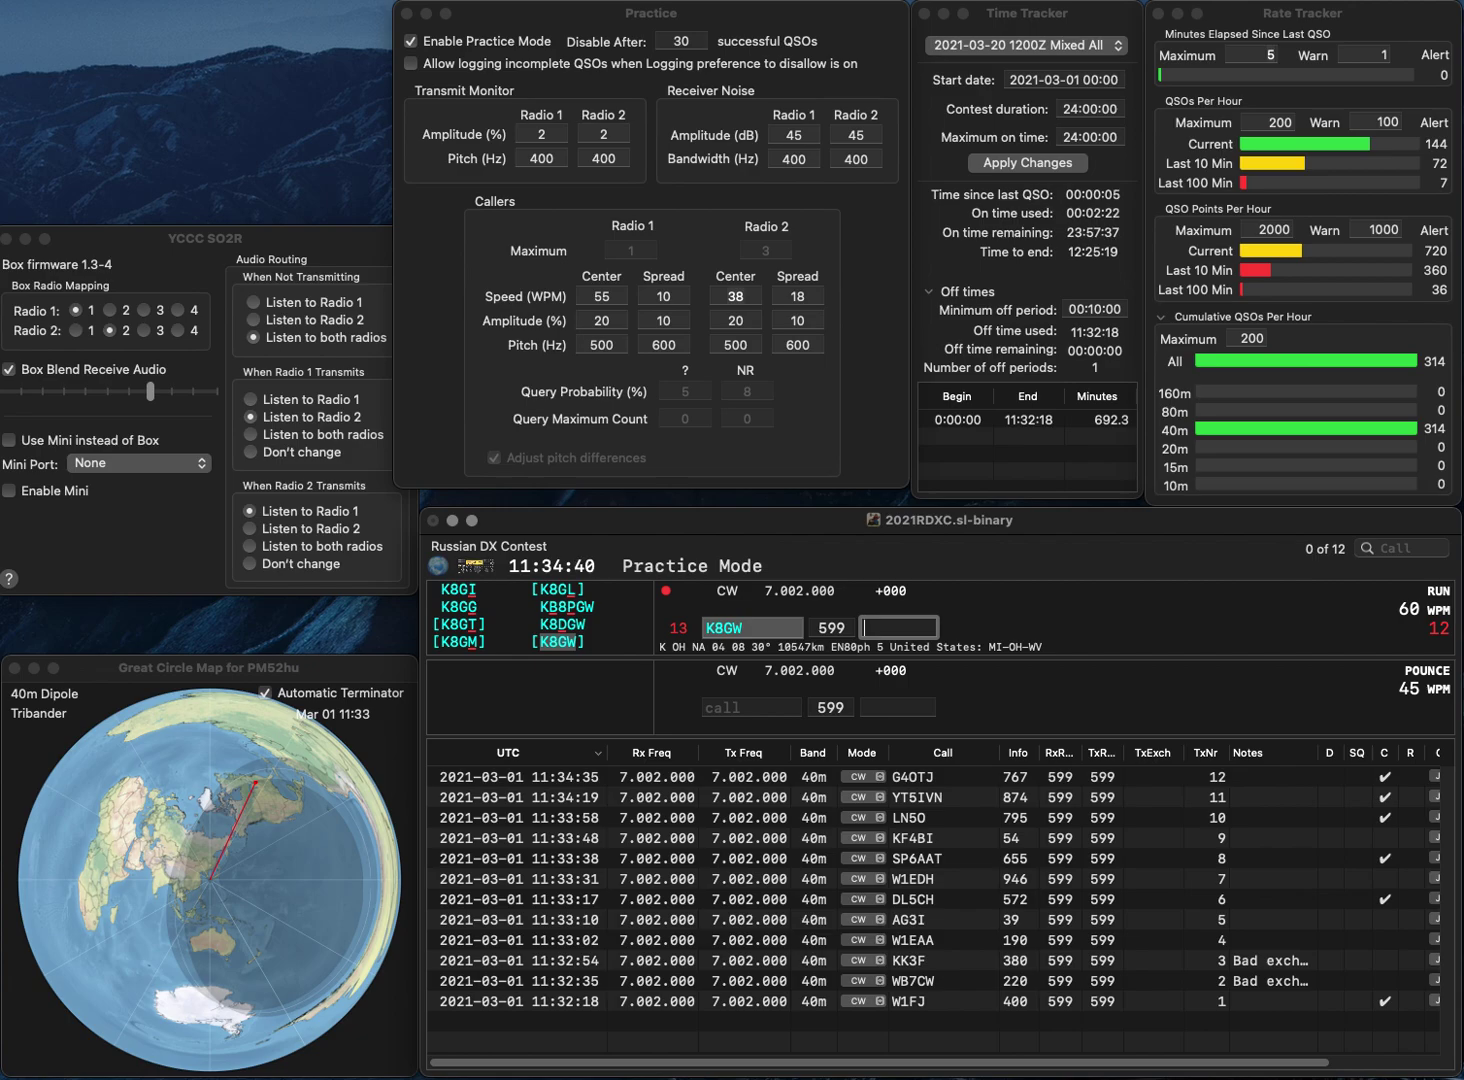
key("shift+Tab")
type("K8ZW")
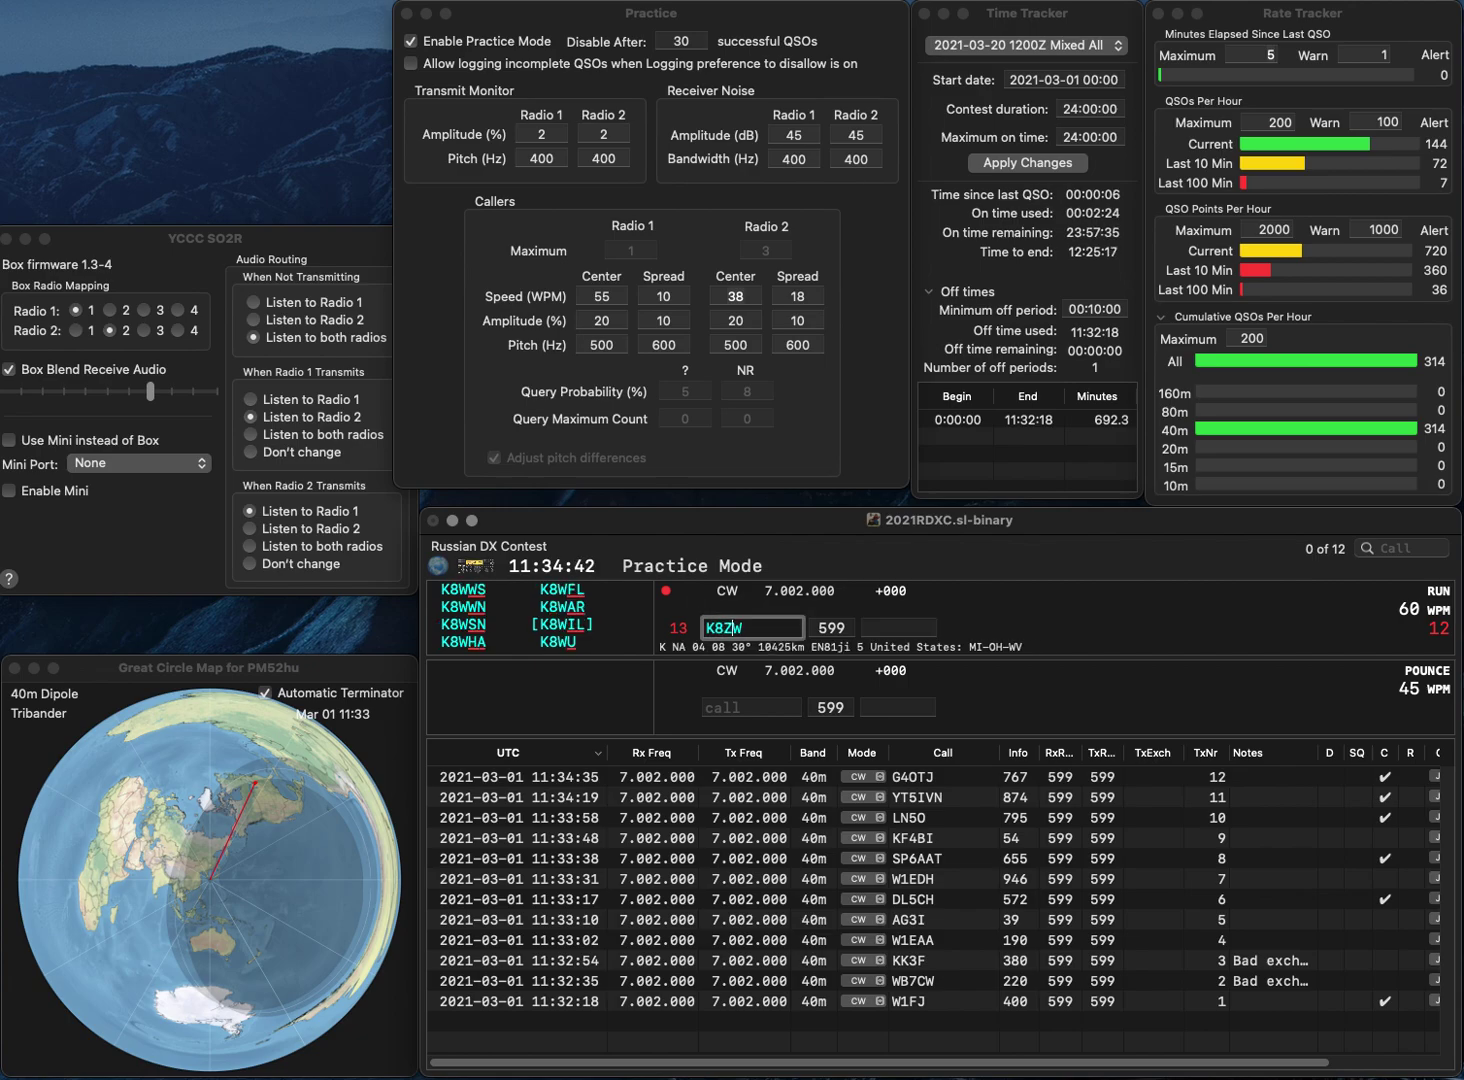
key("Tab")
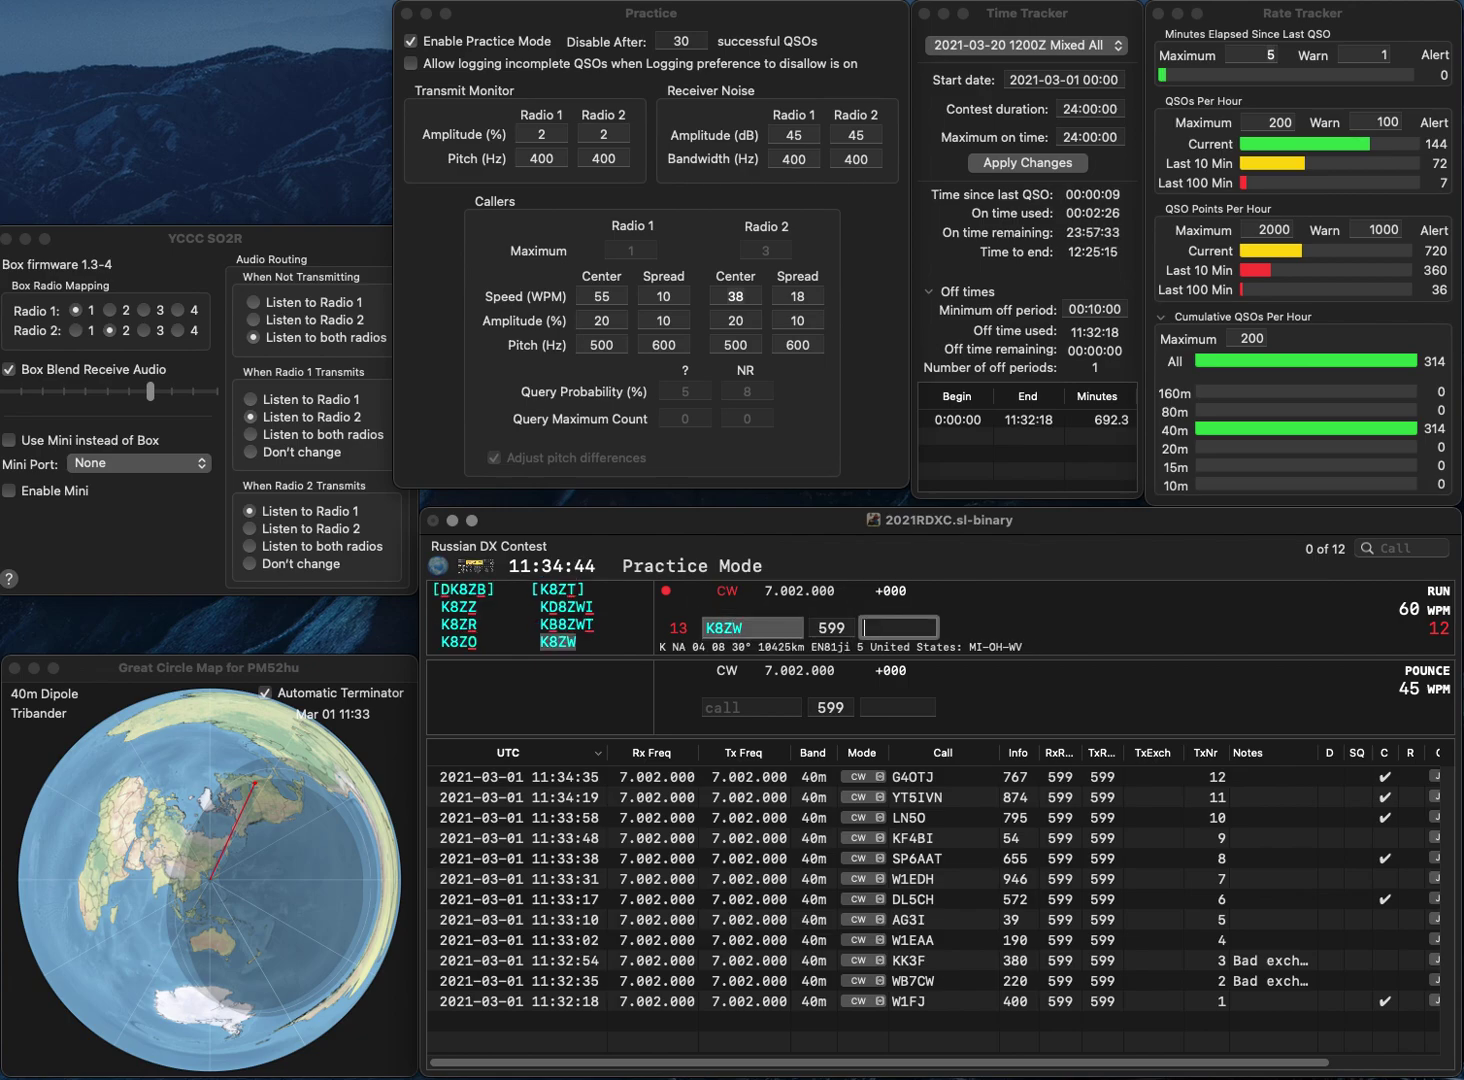
type("834")
key("Return")
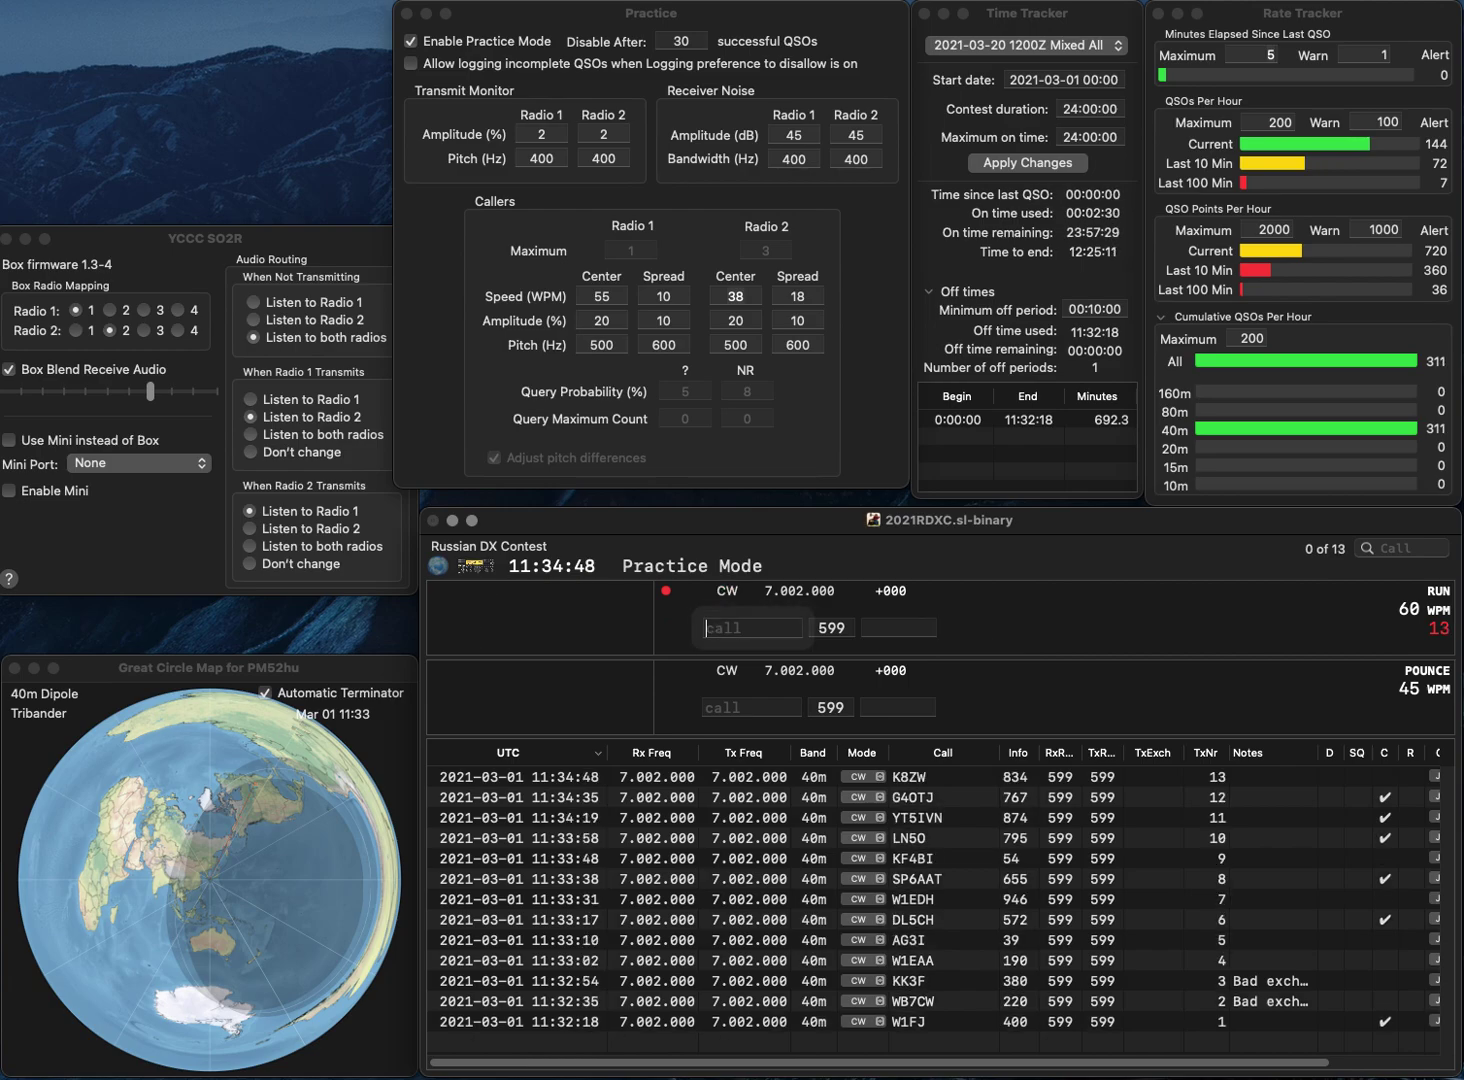
type("KN4JKX")
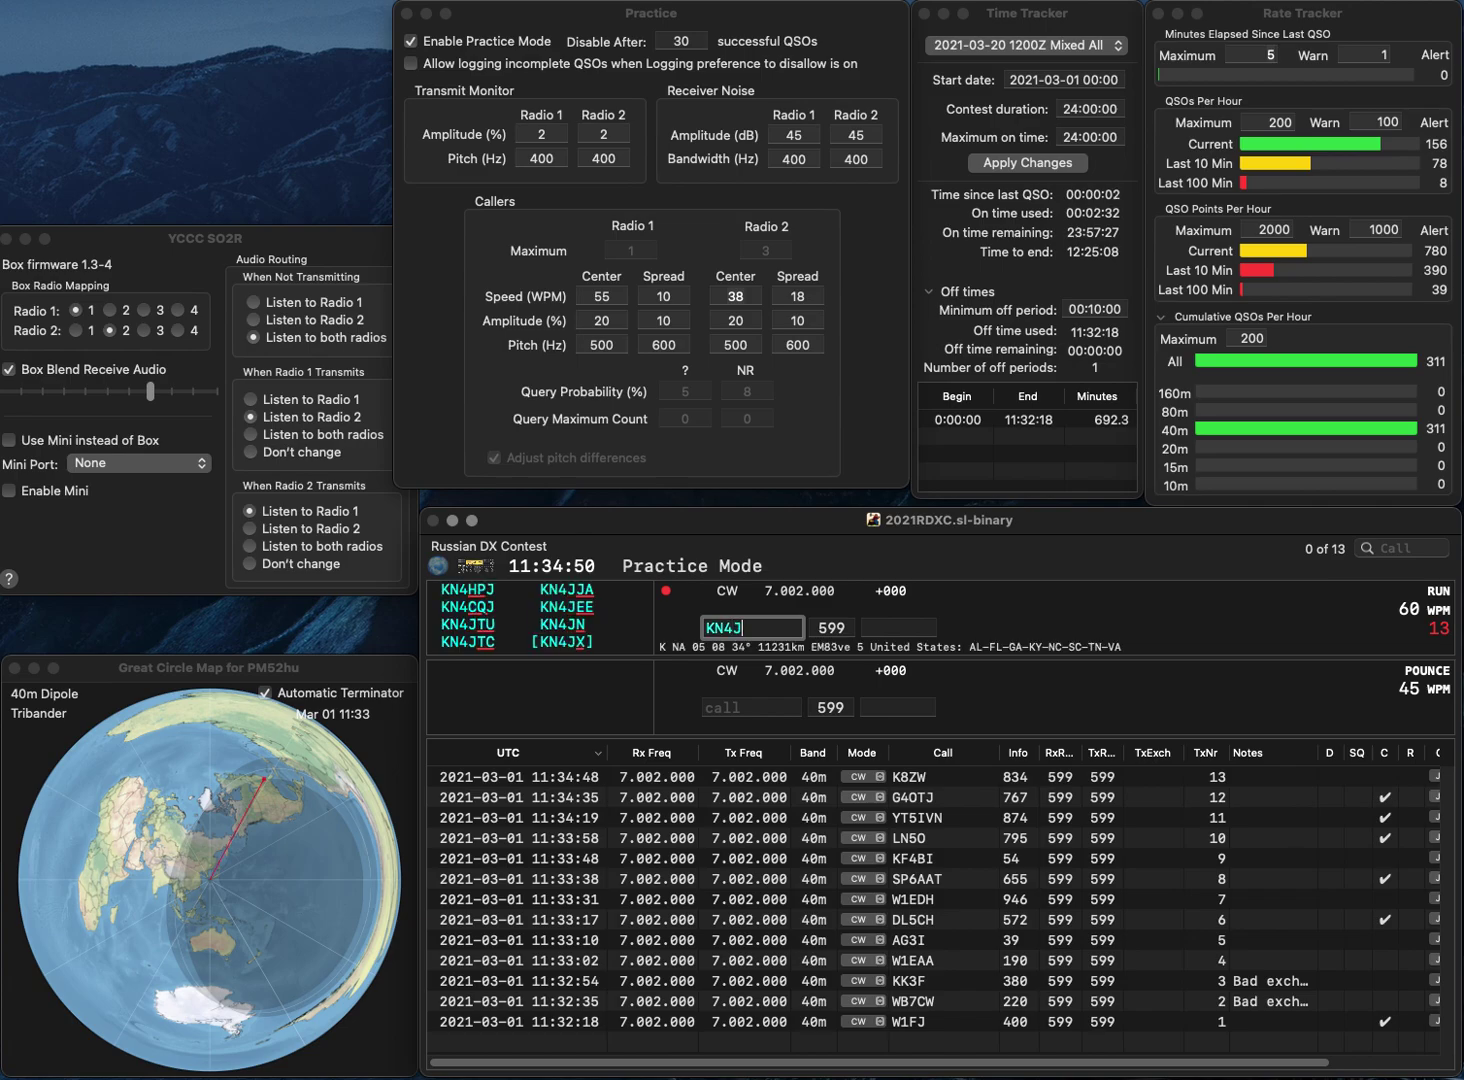
key("BackSpace")
key("BackSpace")
type("XF")
key("Return")
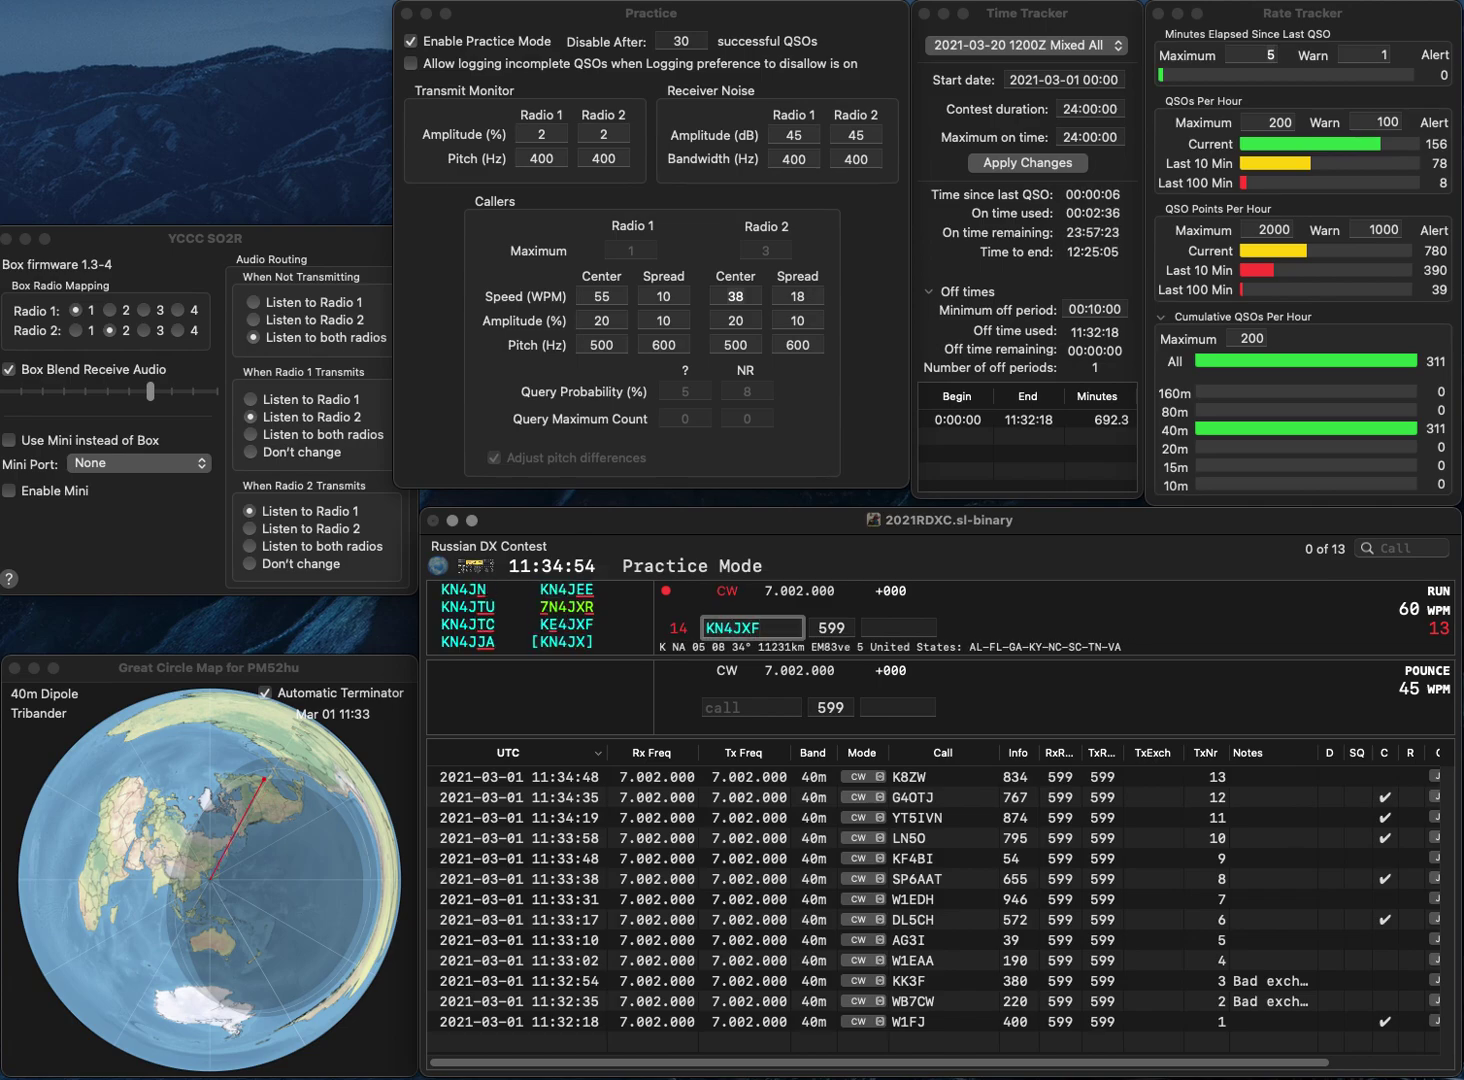
key("Left")
key("Left")
key("Left")
key("BackSpace")
type("5")
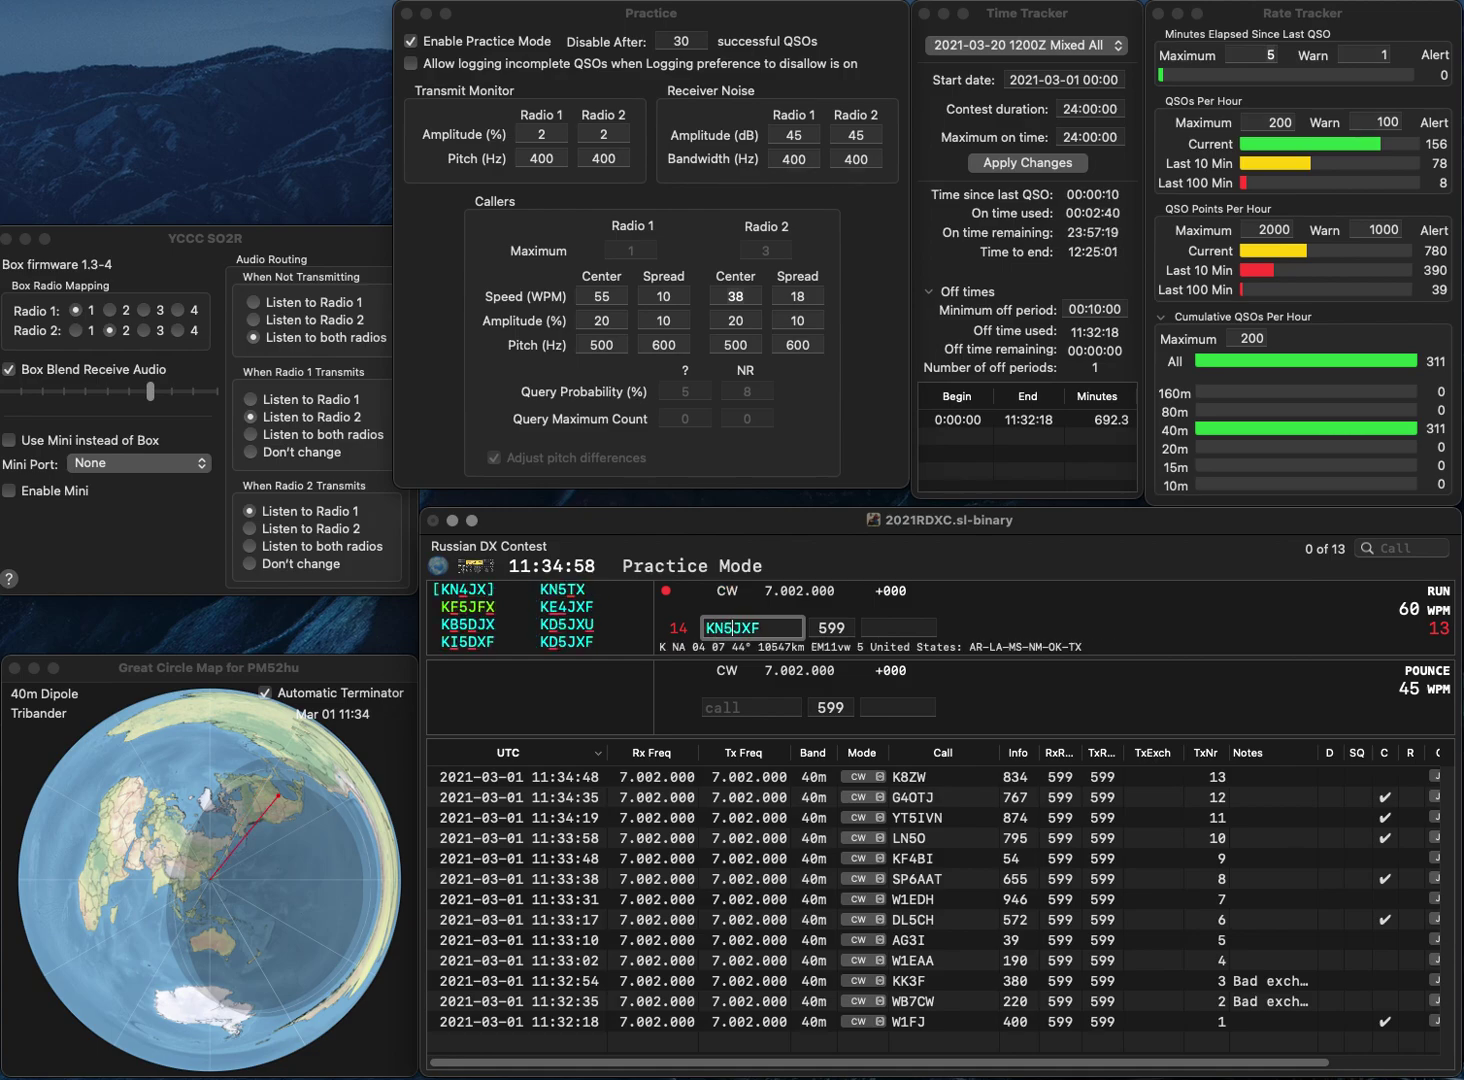
key("Left")
key("BackSpace")
type("D")
key("Return")
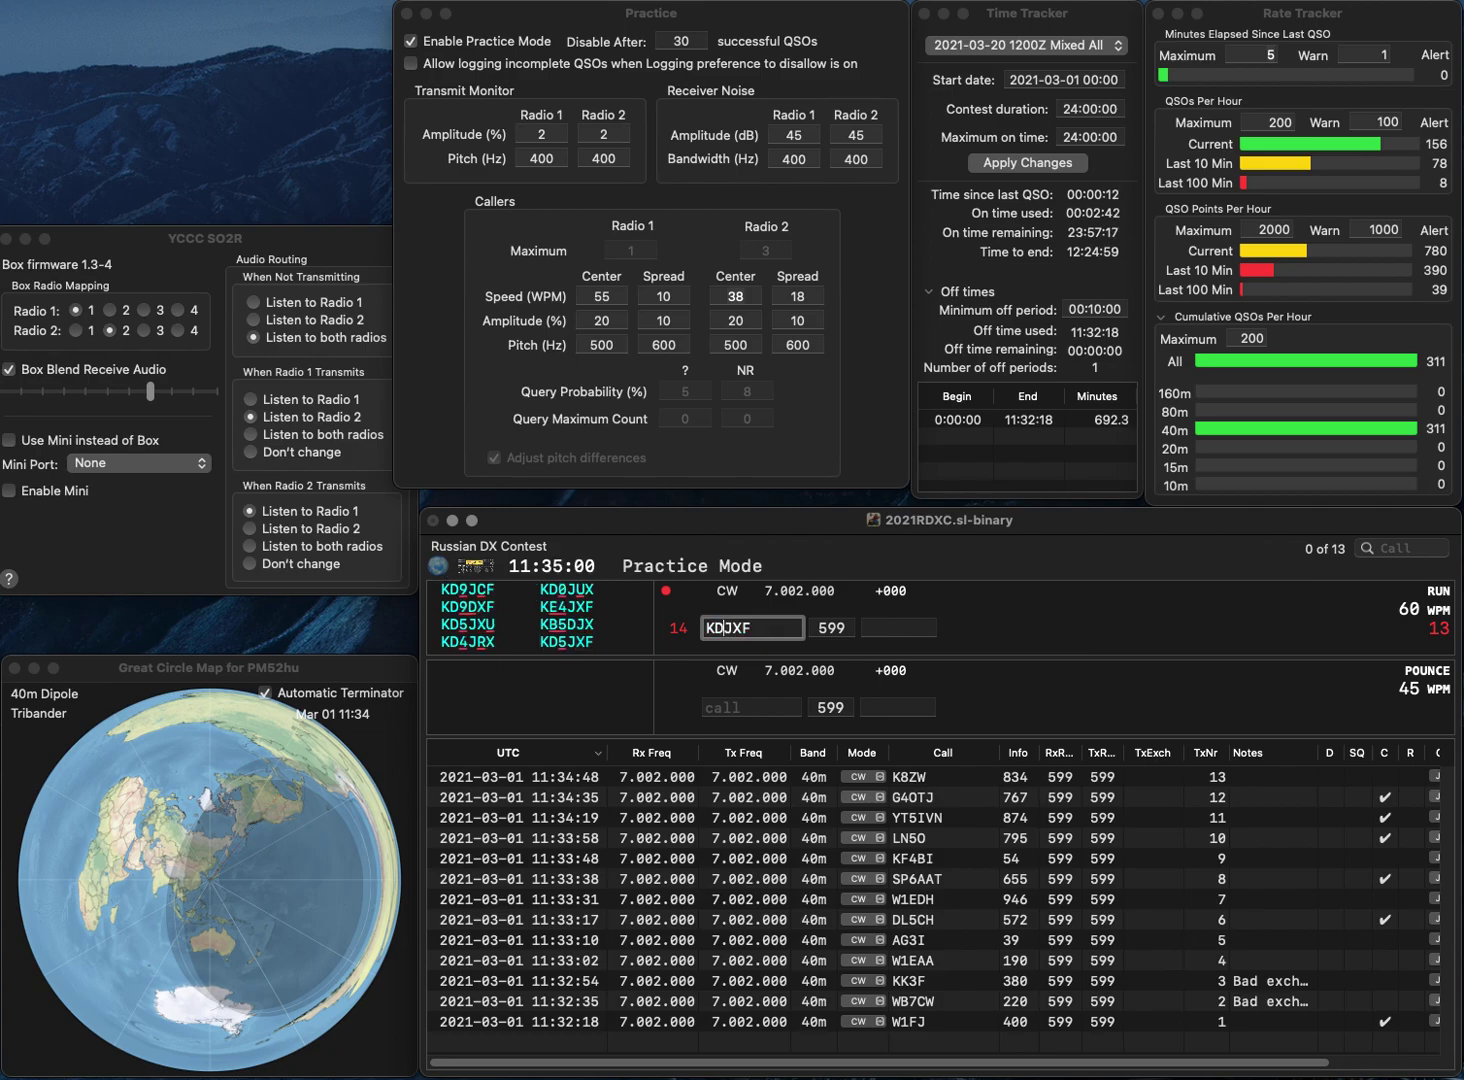
key("Tab")
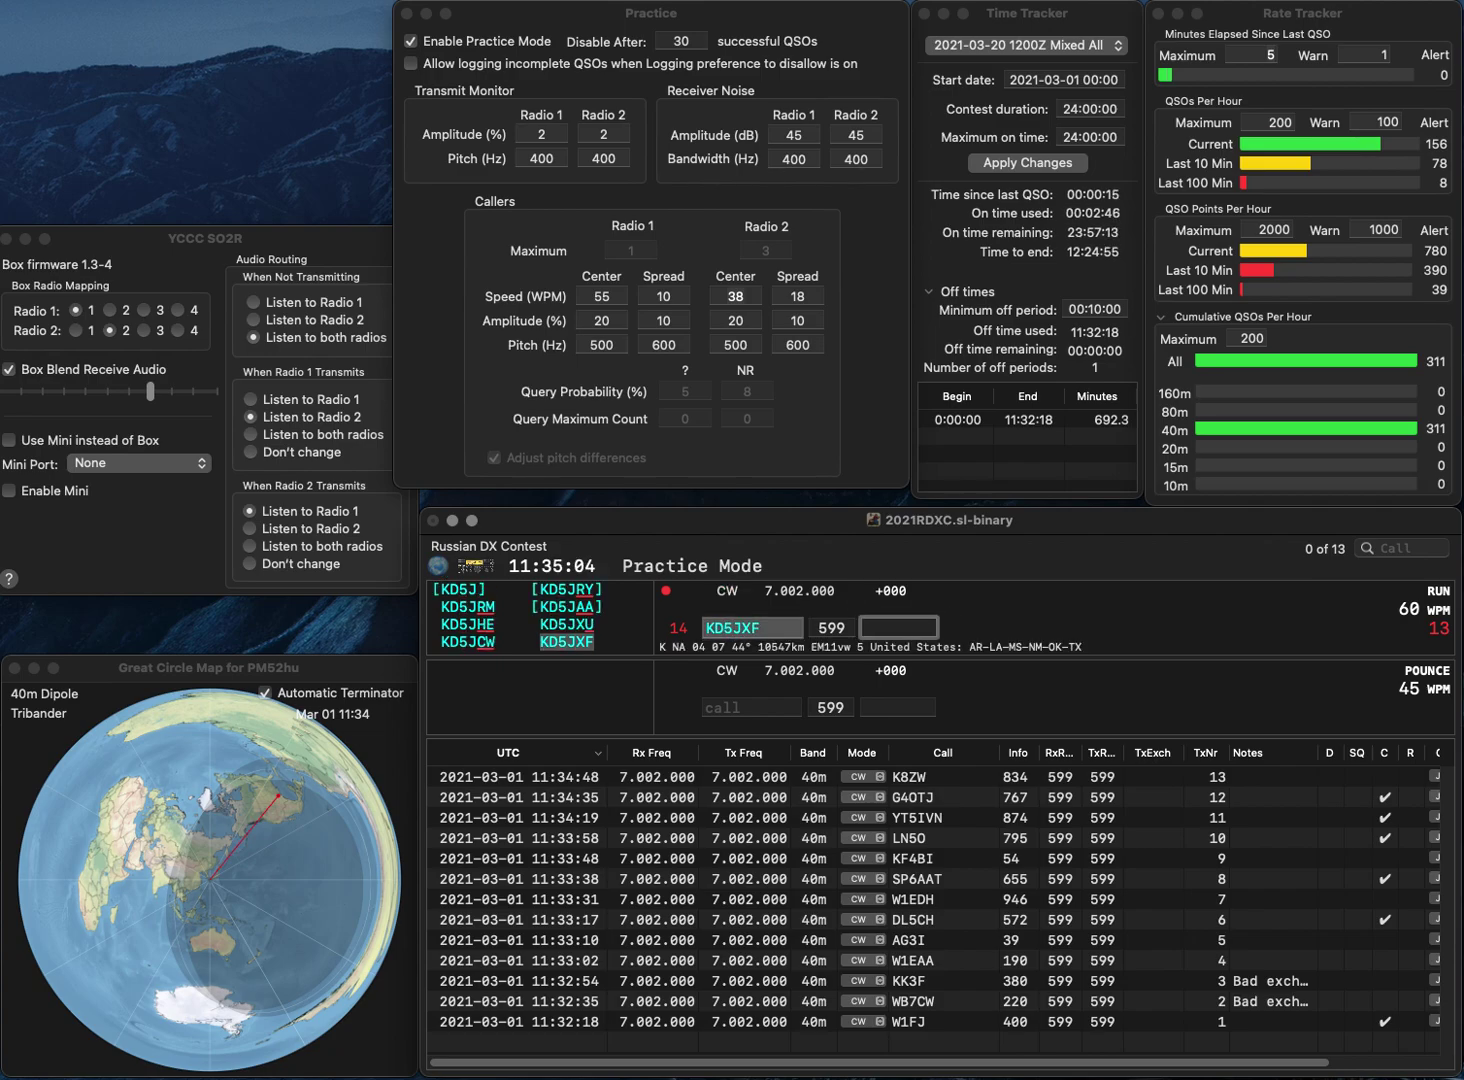
type("4")
key("Return")
type("N8GU")
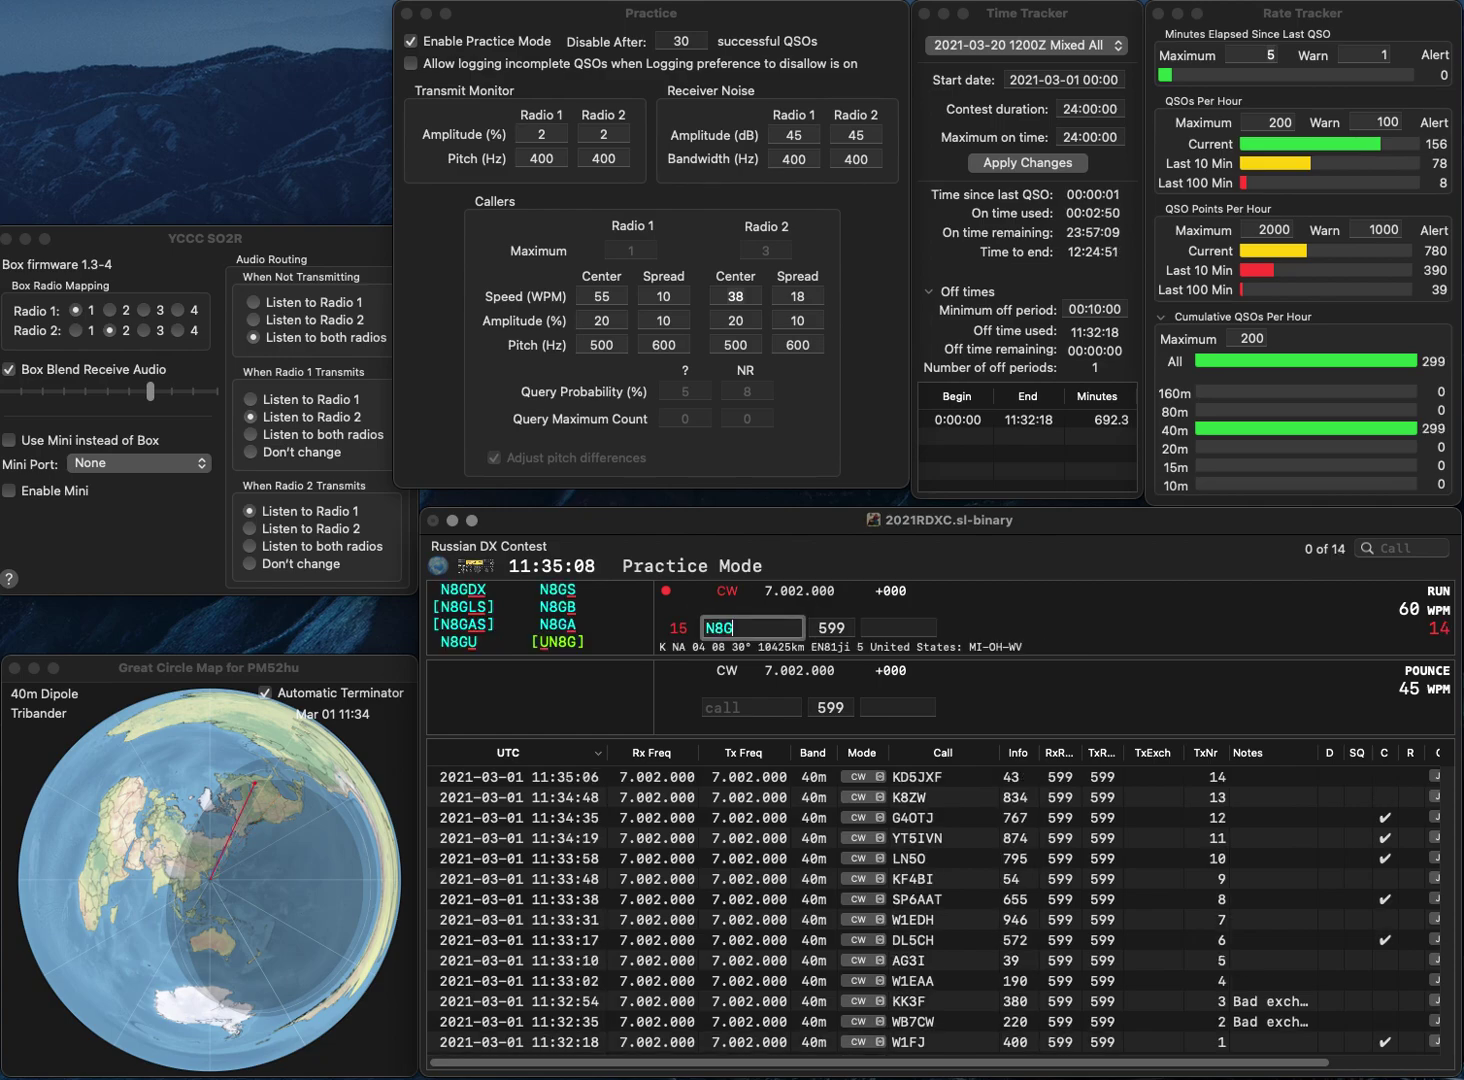
key("Return")
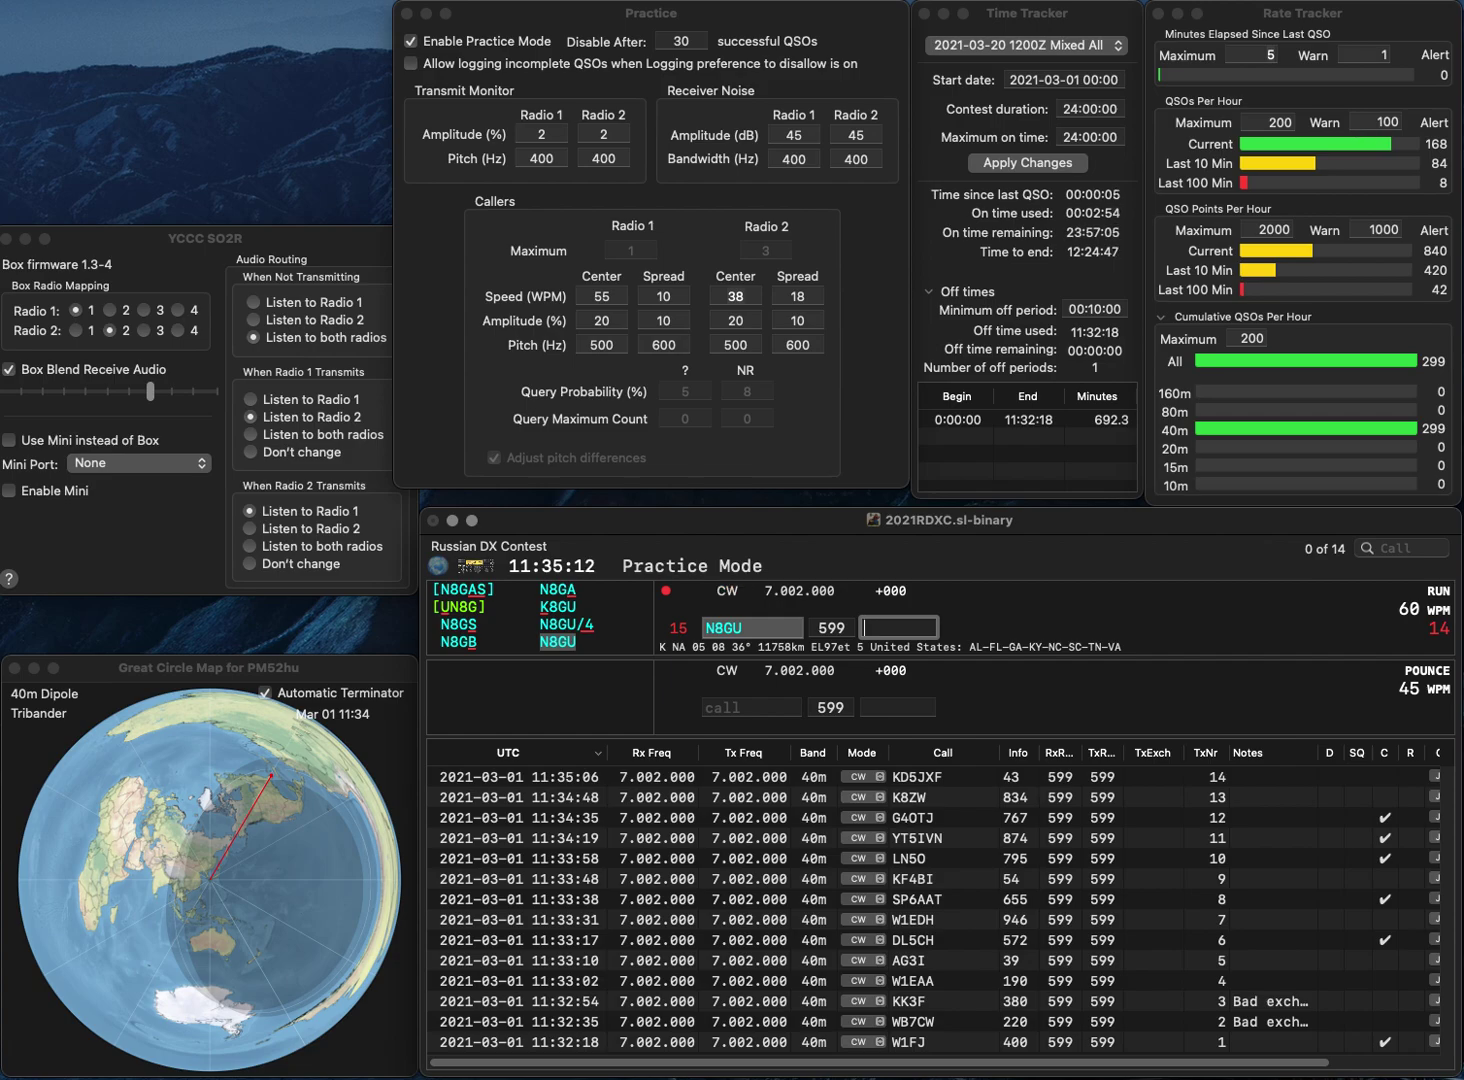
type("673")
key("Return")
type("9A5")
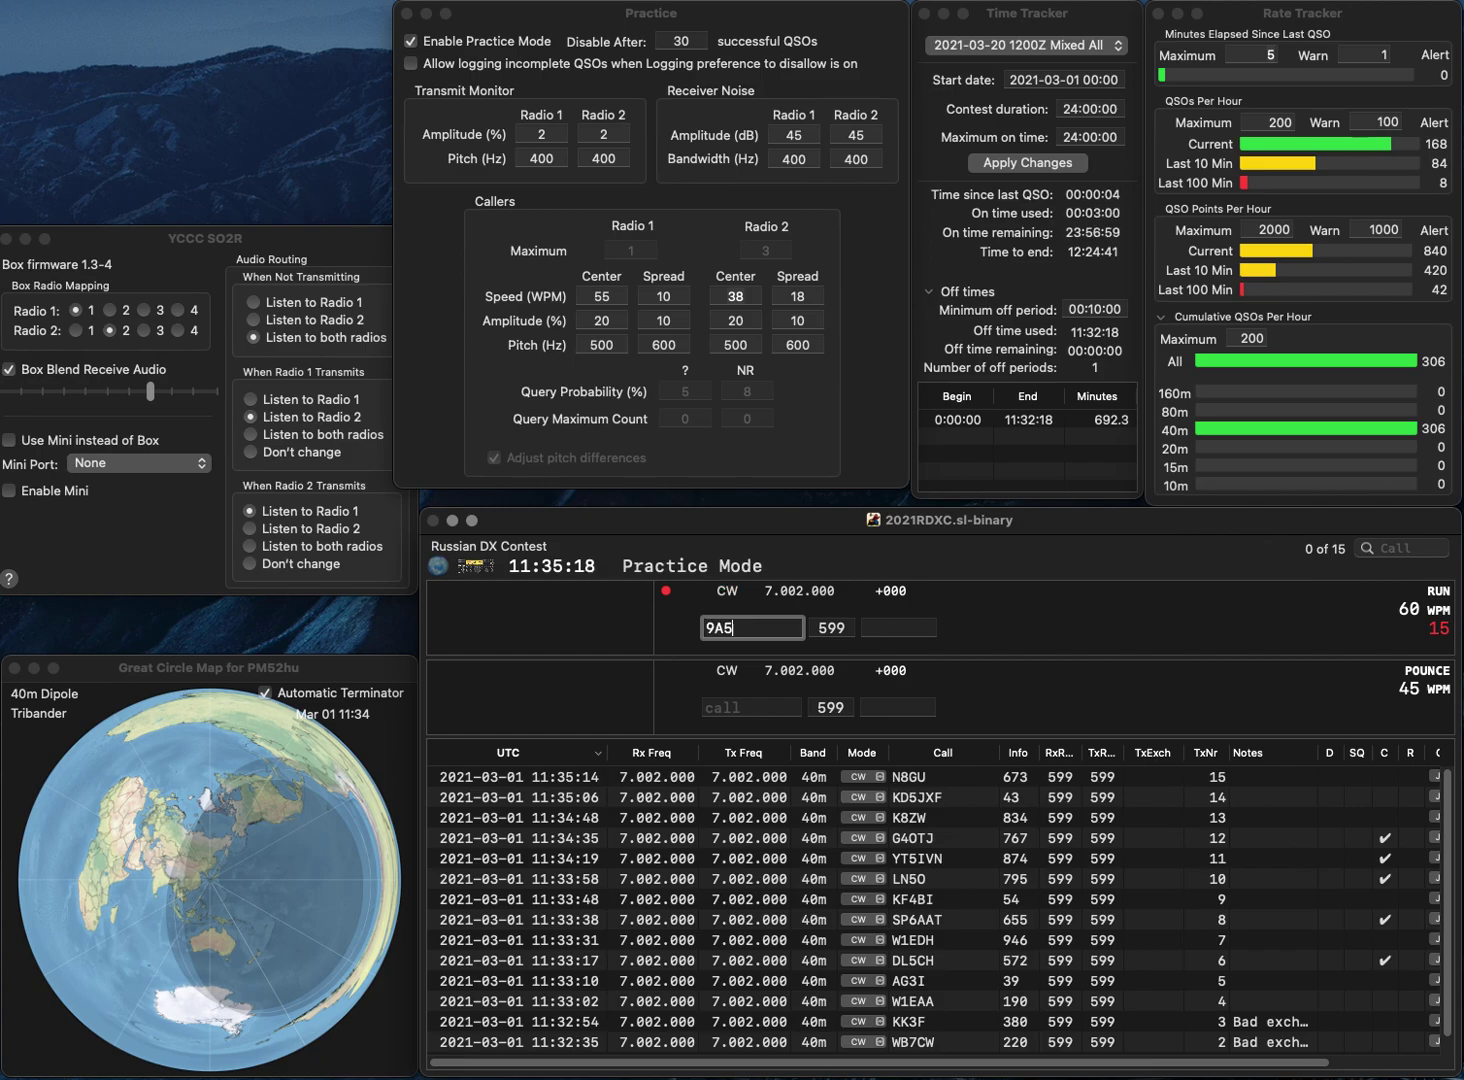
type("HT")
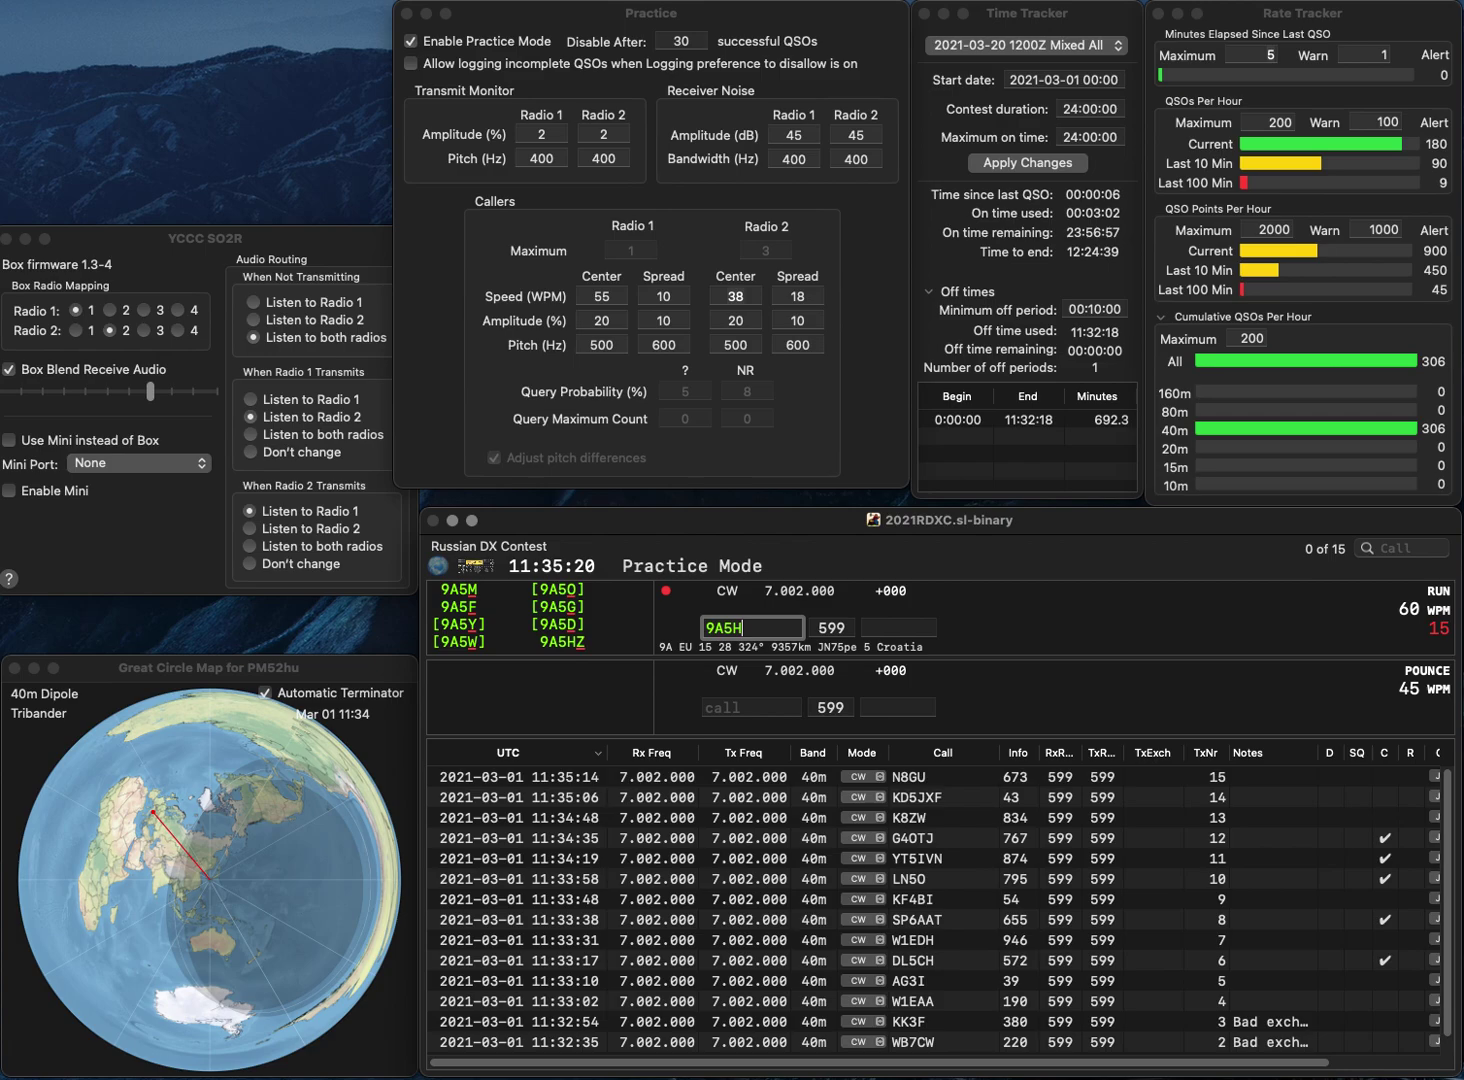
key("Return")
key("BackSpace")
key("BackSpace")
type("ST")
key("Tab")
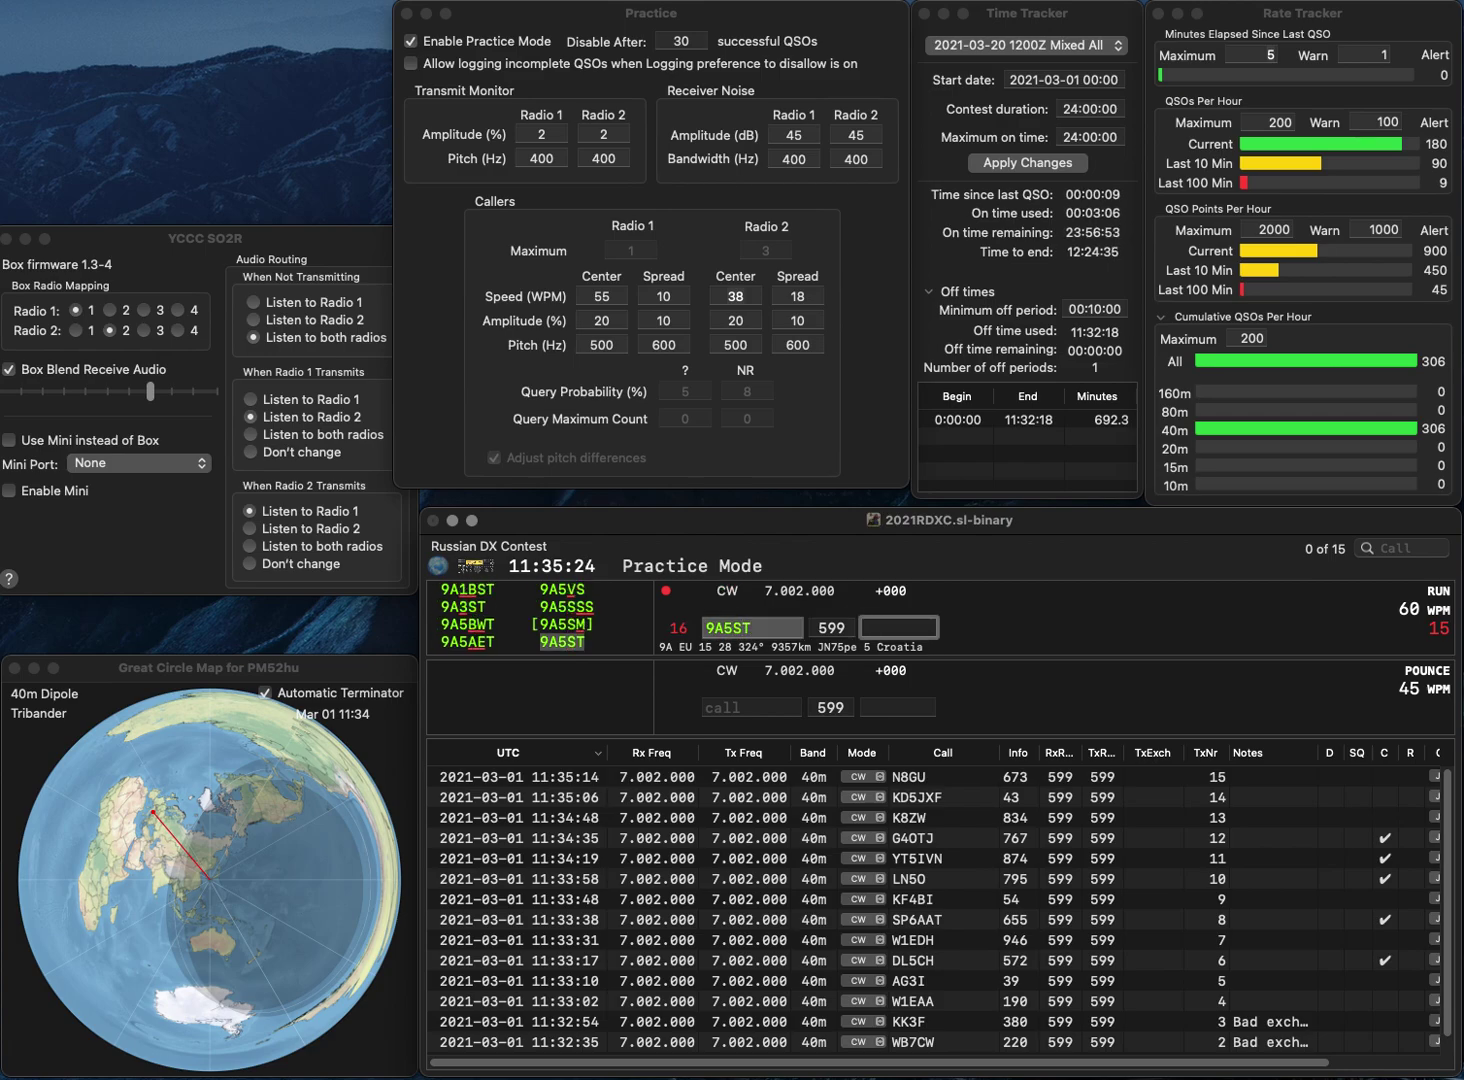
type("193")
key("BackSpace")
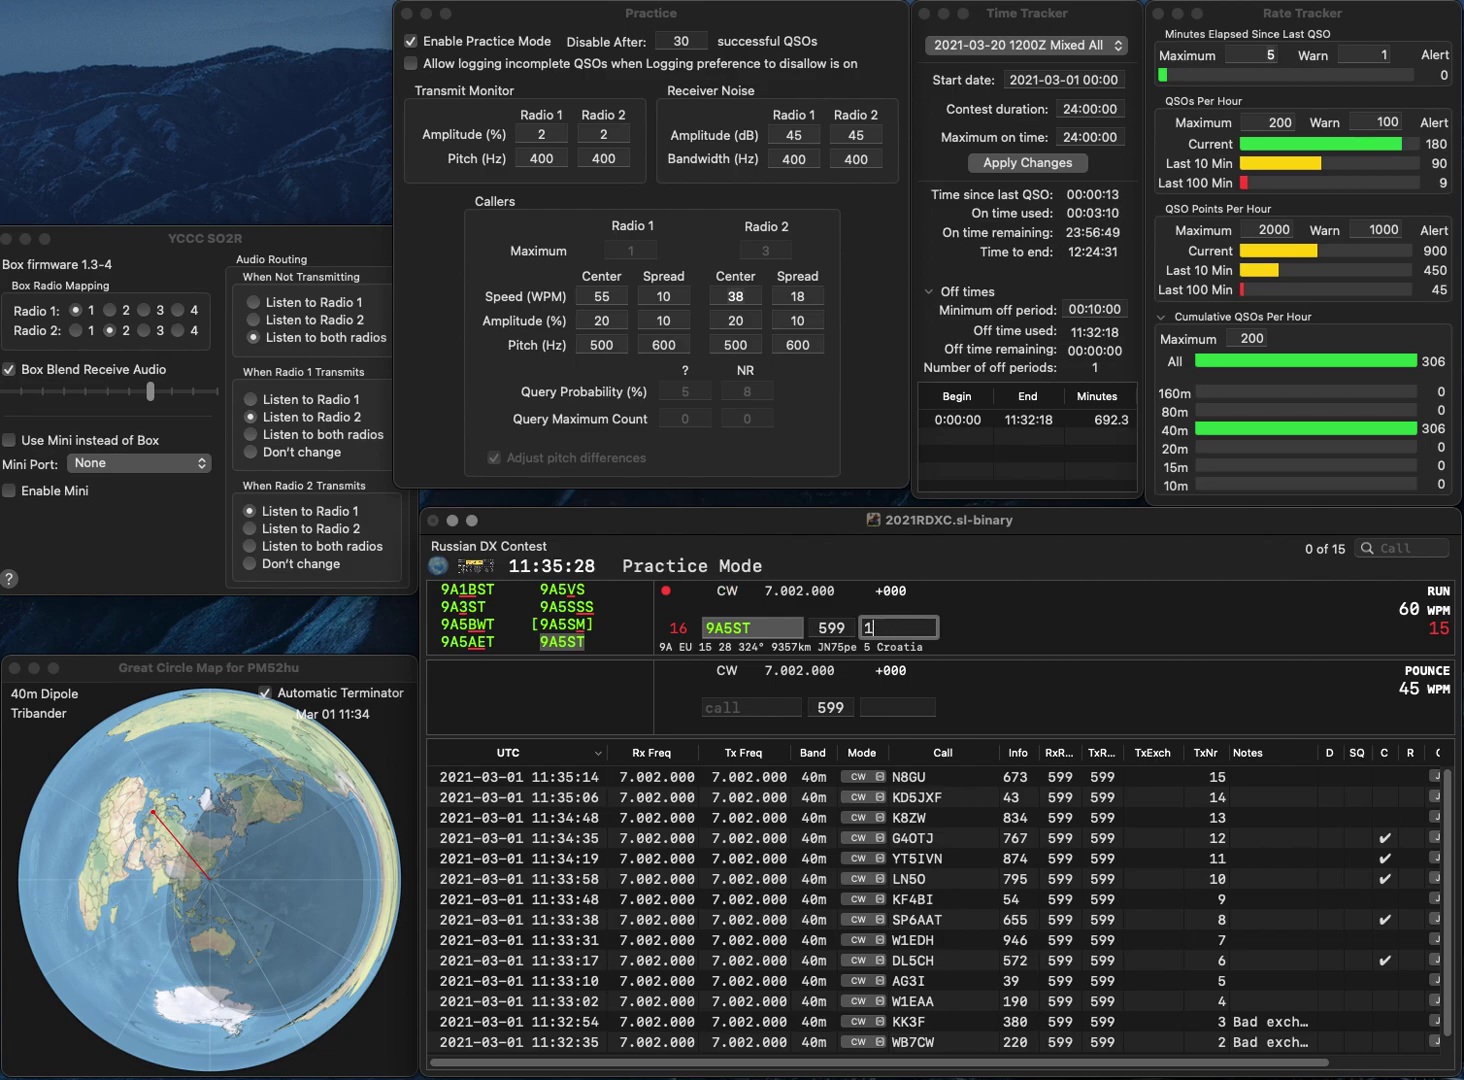
type("03")
key("Return")
type("KS")
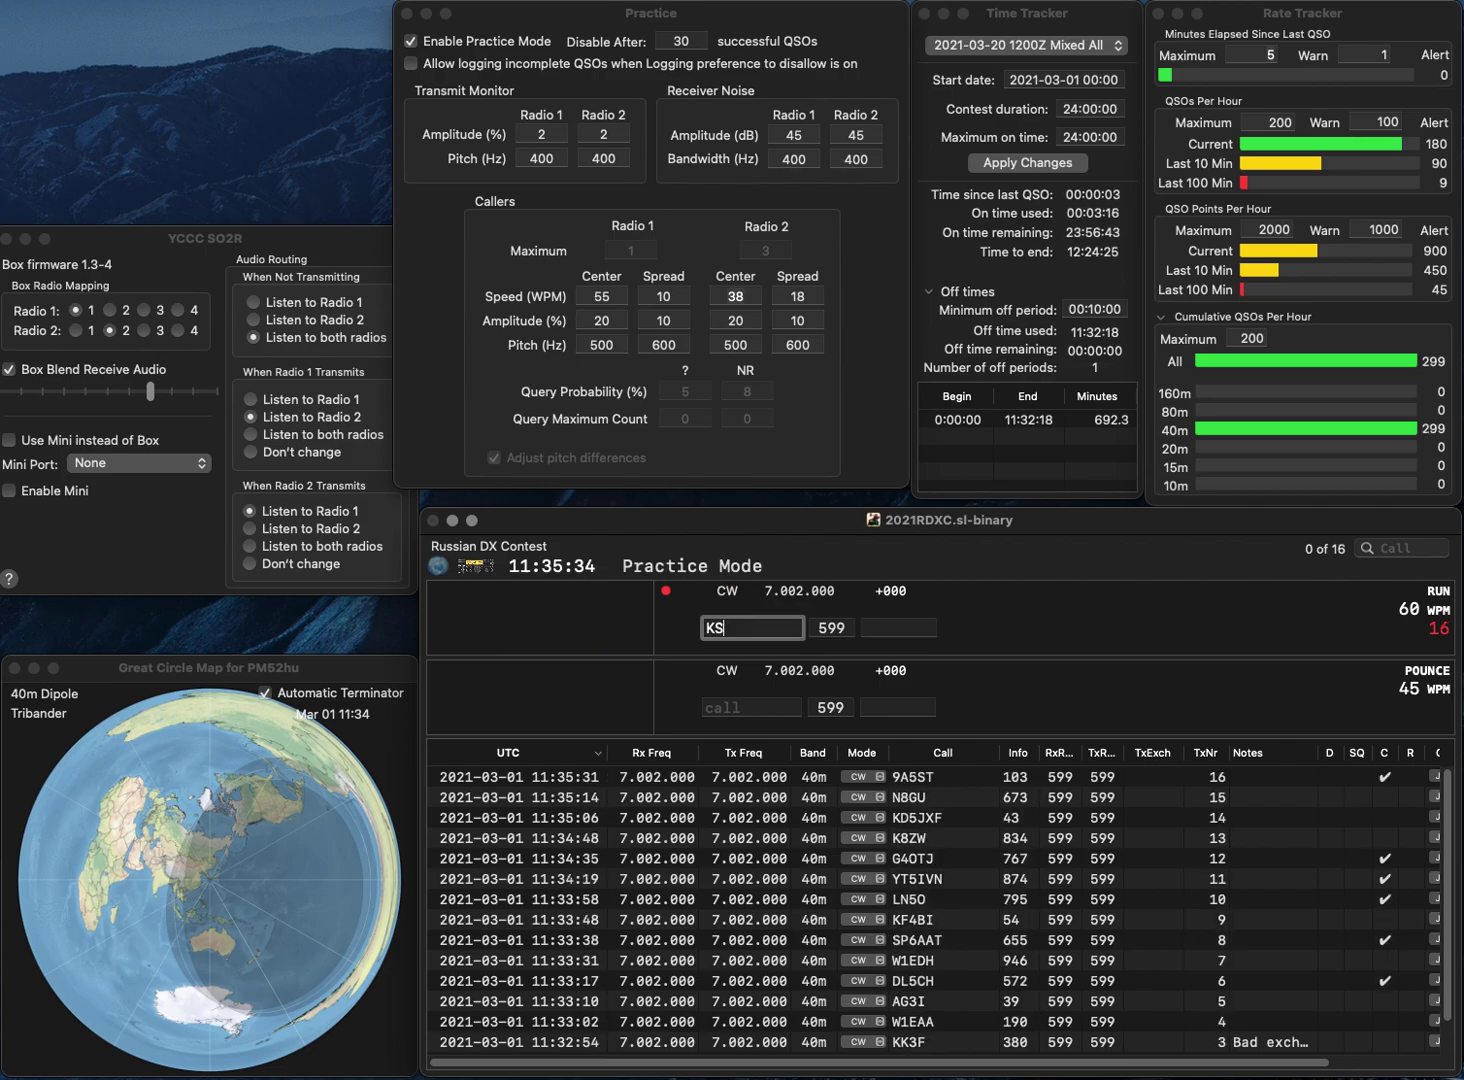
type("6ST")
key("BackSpace")
type("H")
key("Return")
left_click(724, 627)
key("Delete")
type("H")
key("Return")
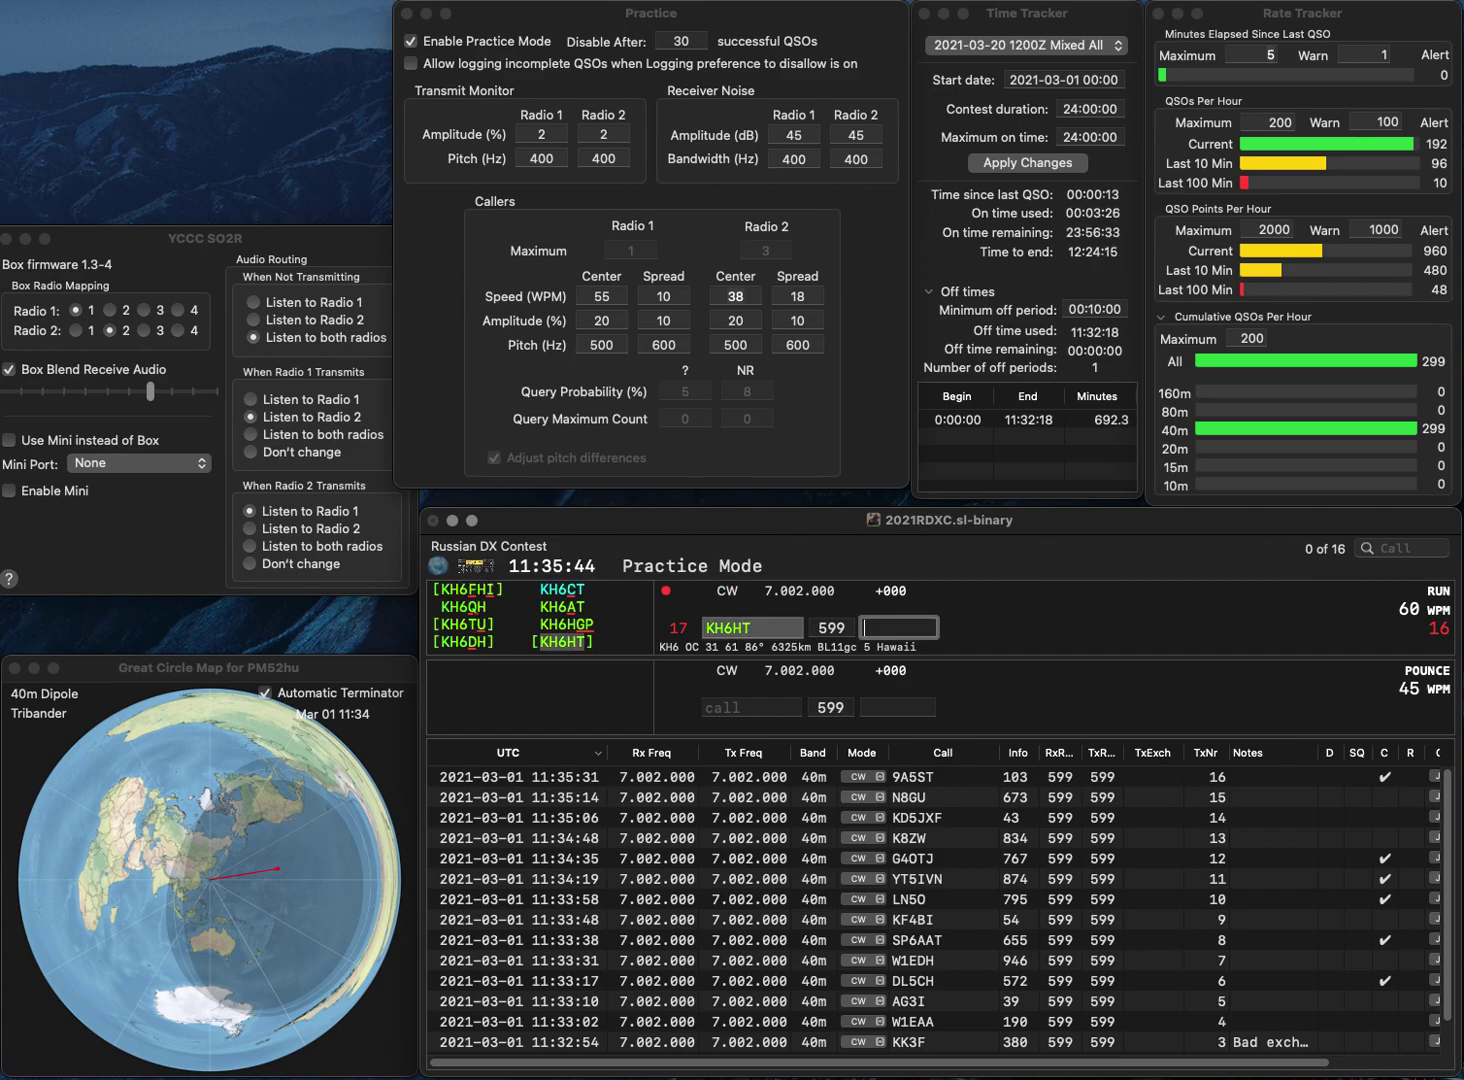
type("653")
key("Return")
Step: Log a contact with WA2OAX on the Run radio with received number 562
type("WA2OAX")
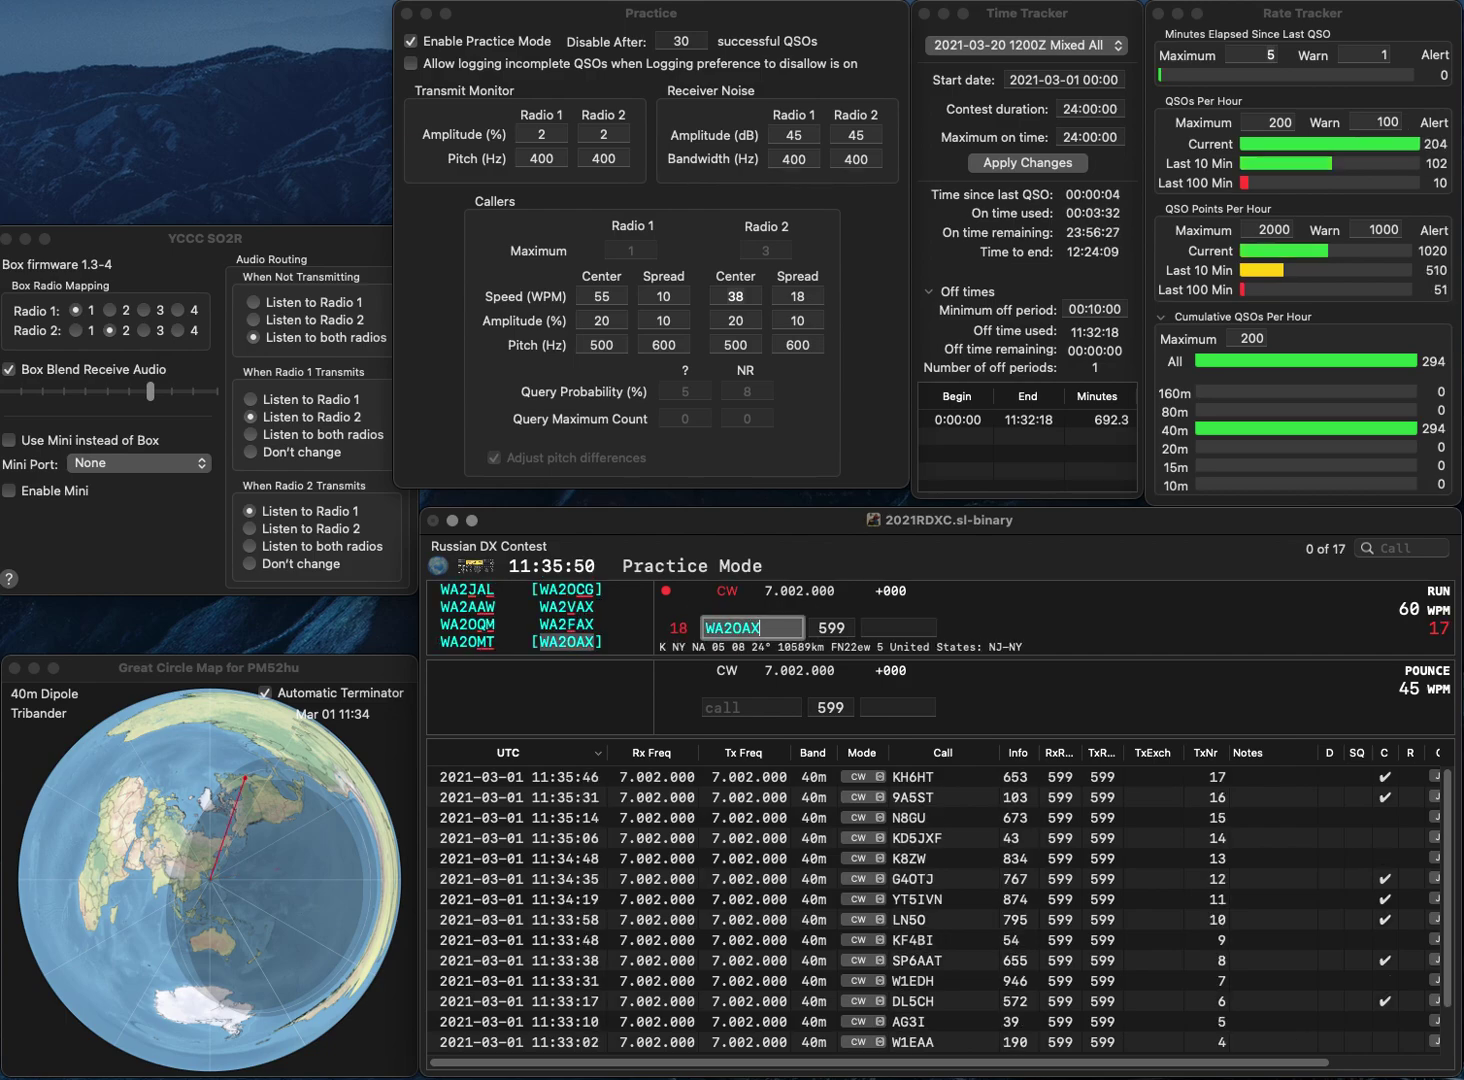
key("Return")
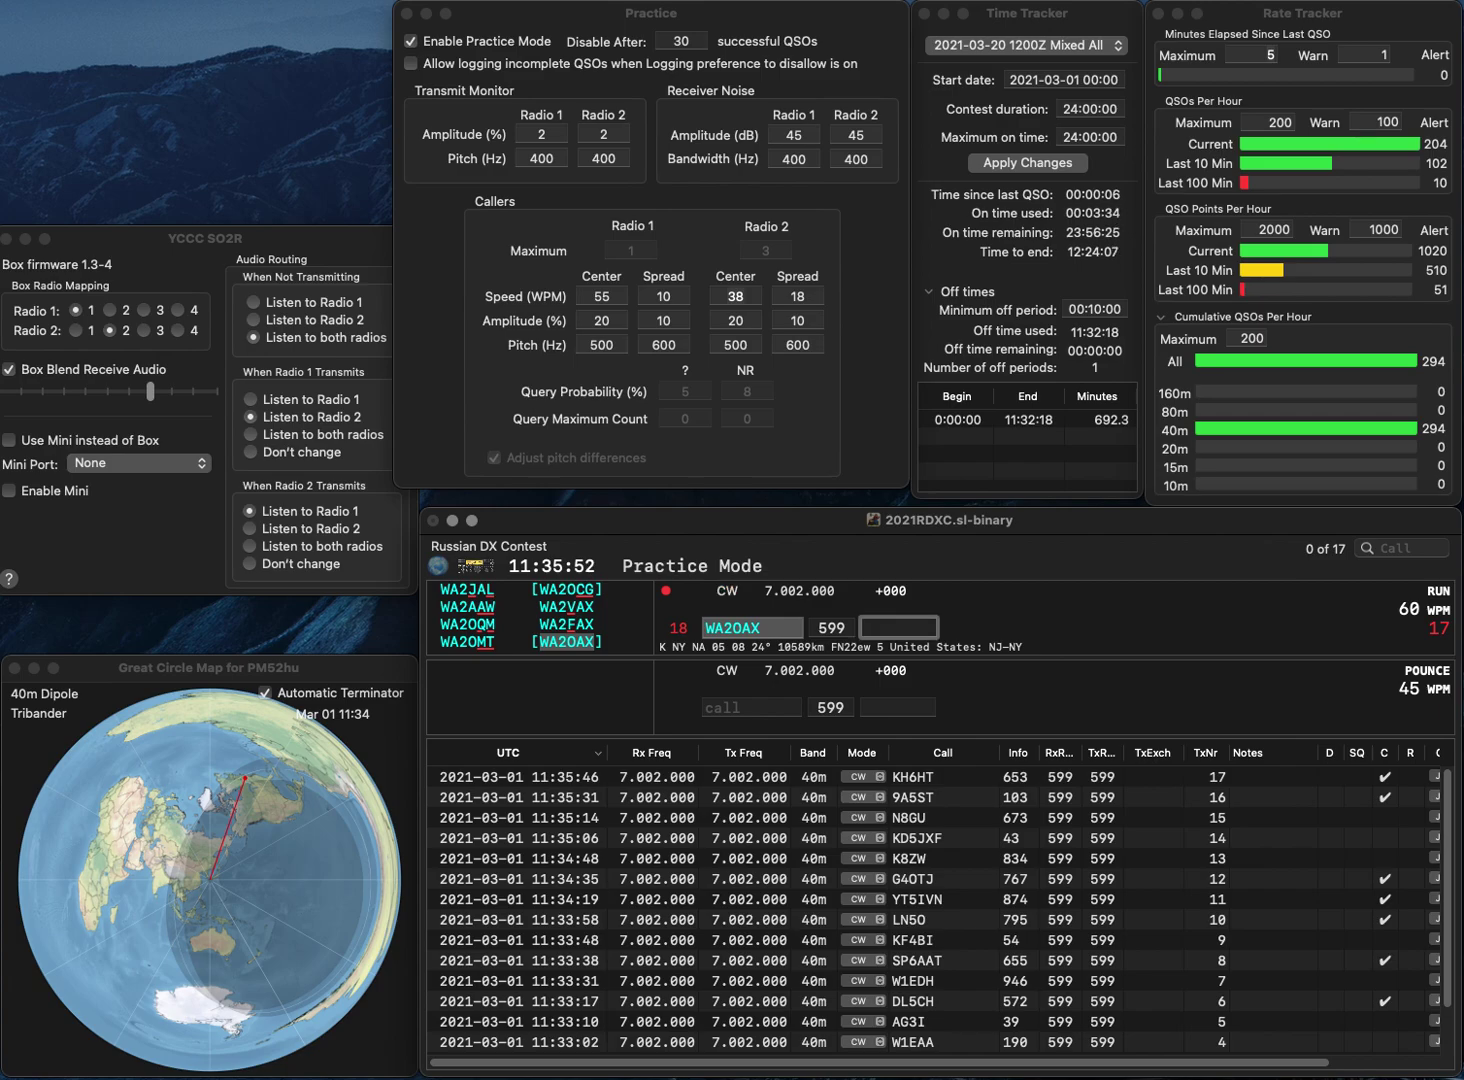
type("562")
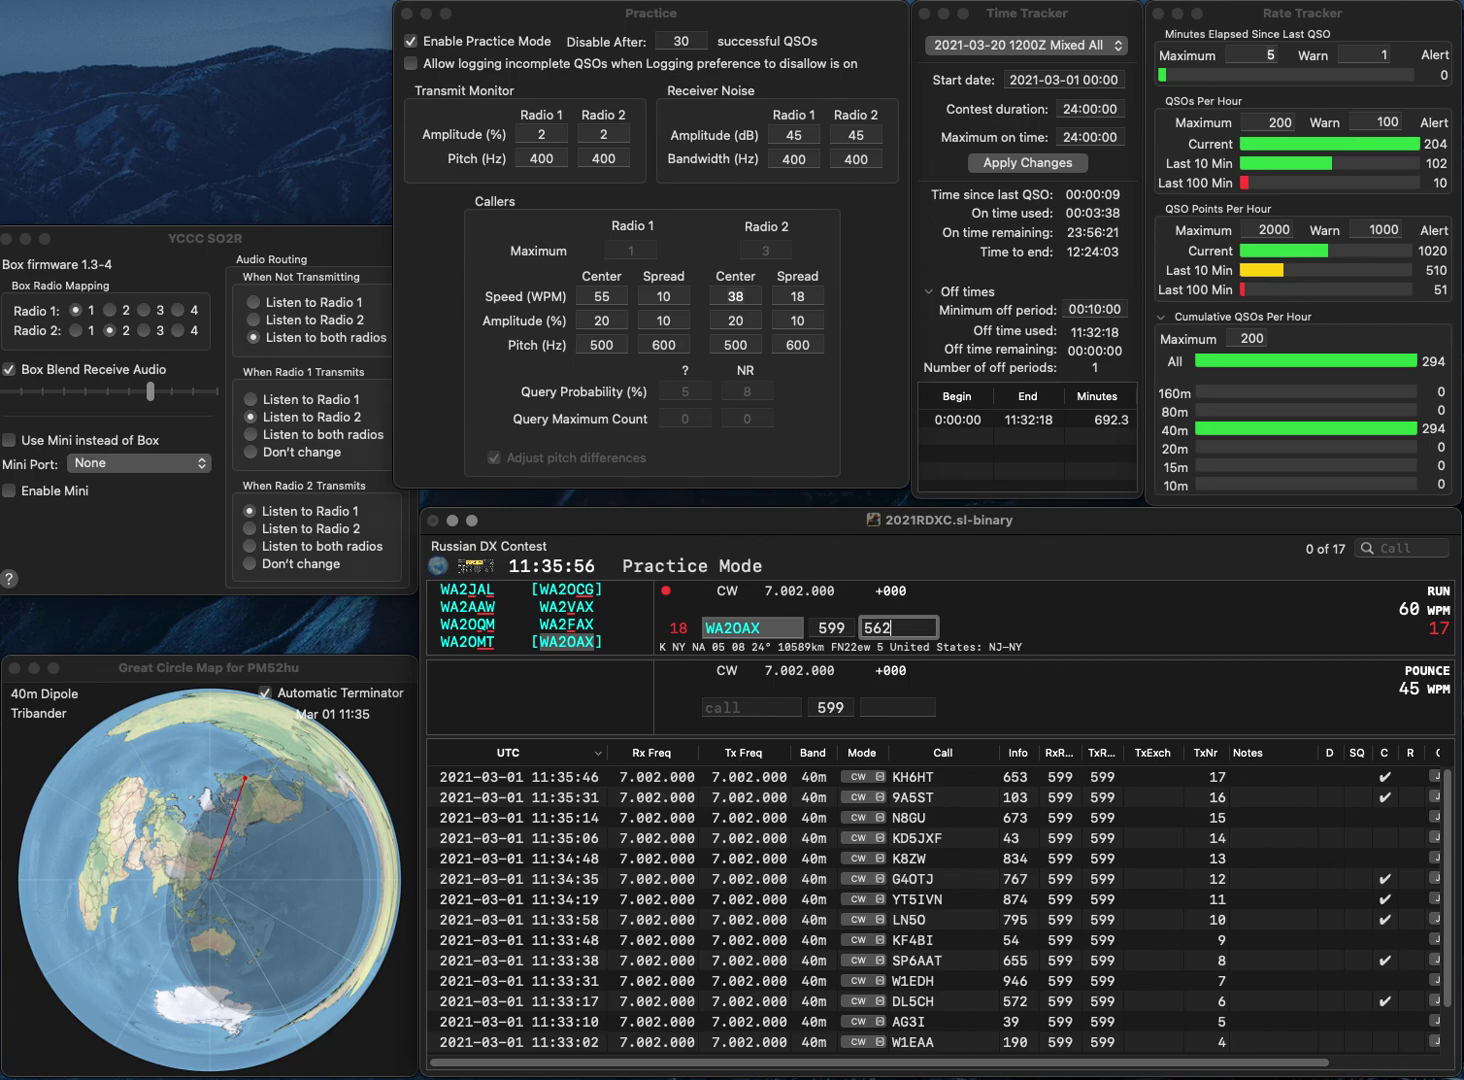
key("Return")
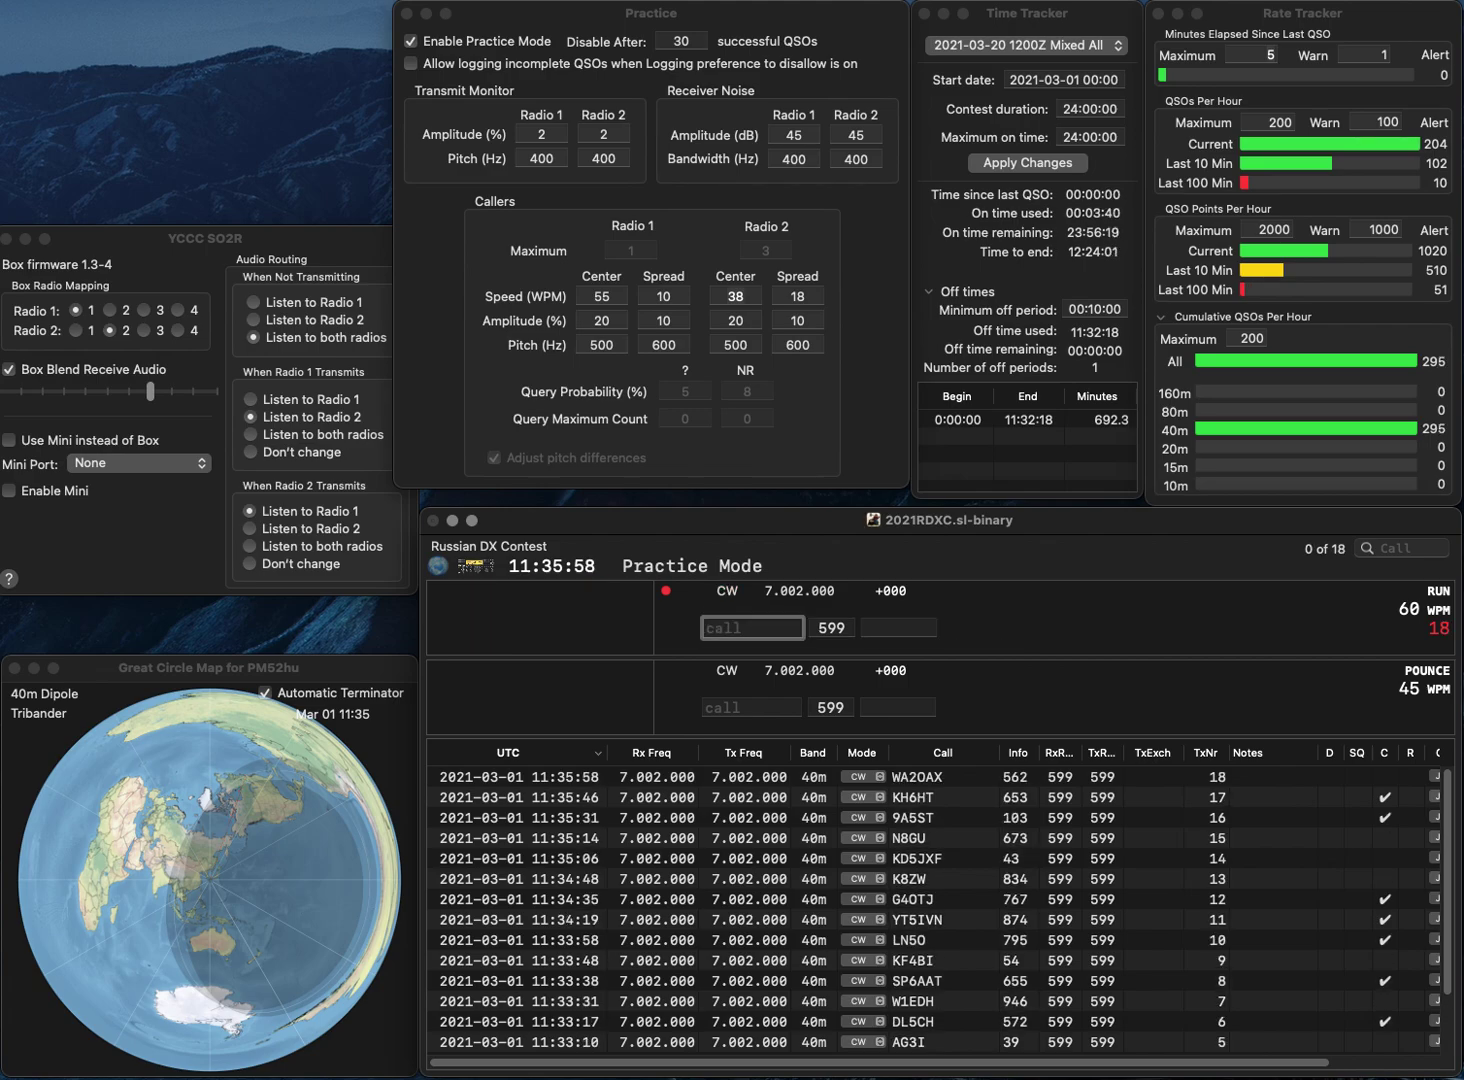
type("KE0UNV")
key("Return")
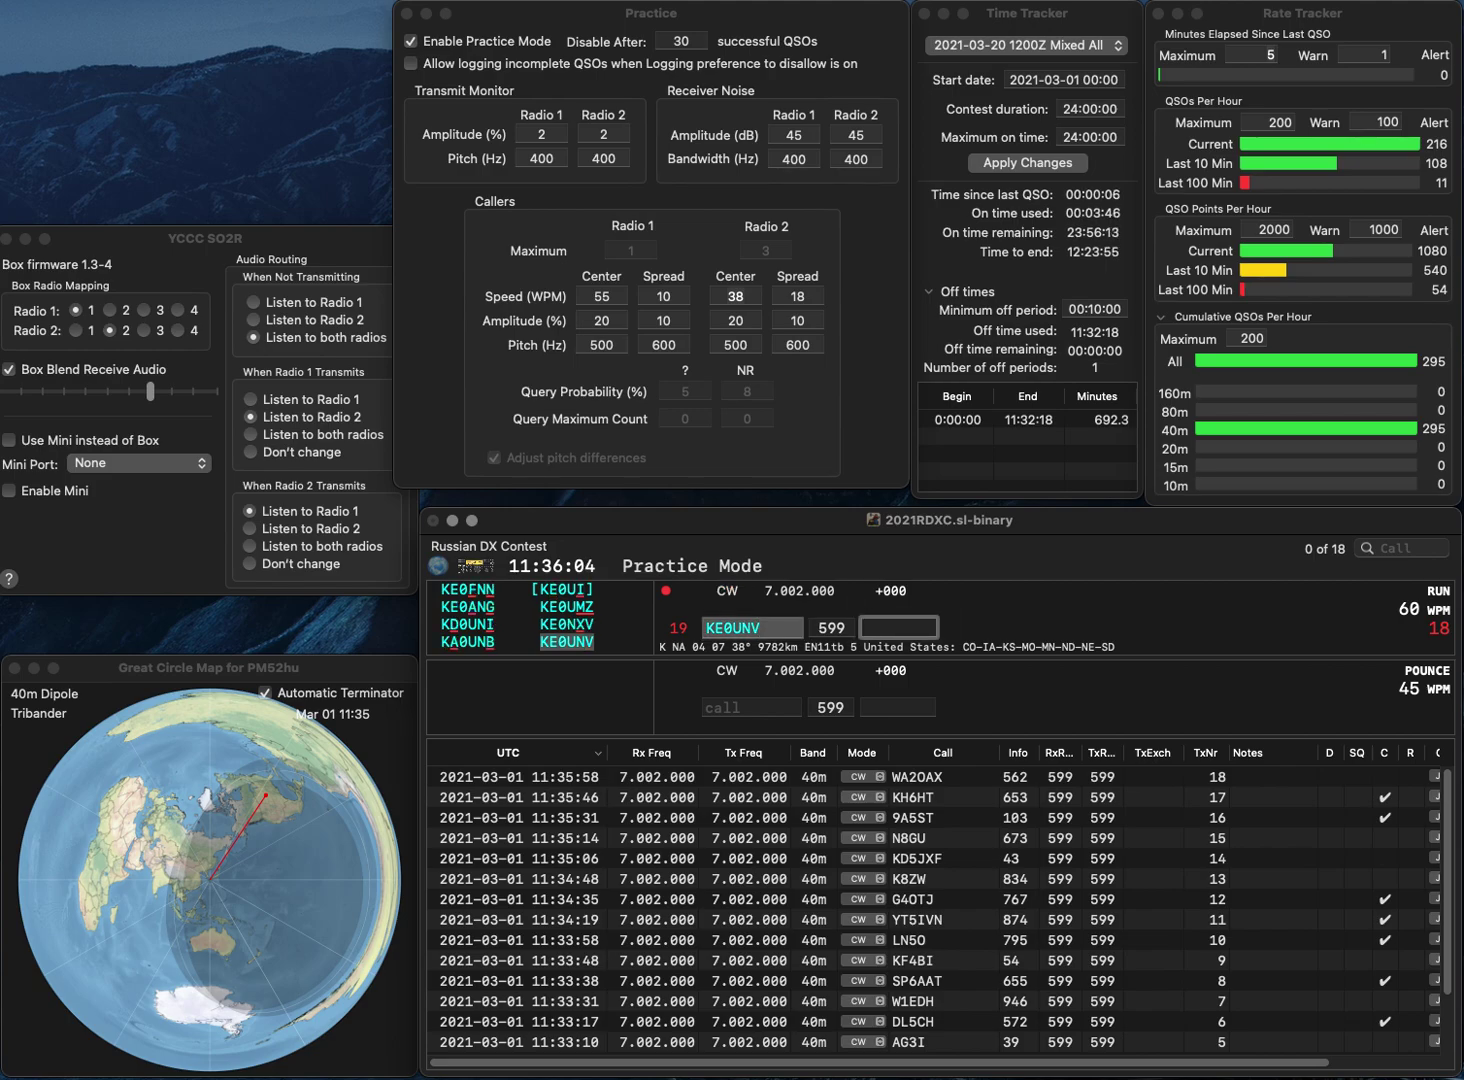
type("24")
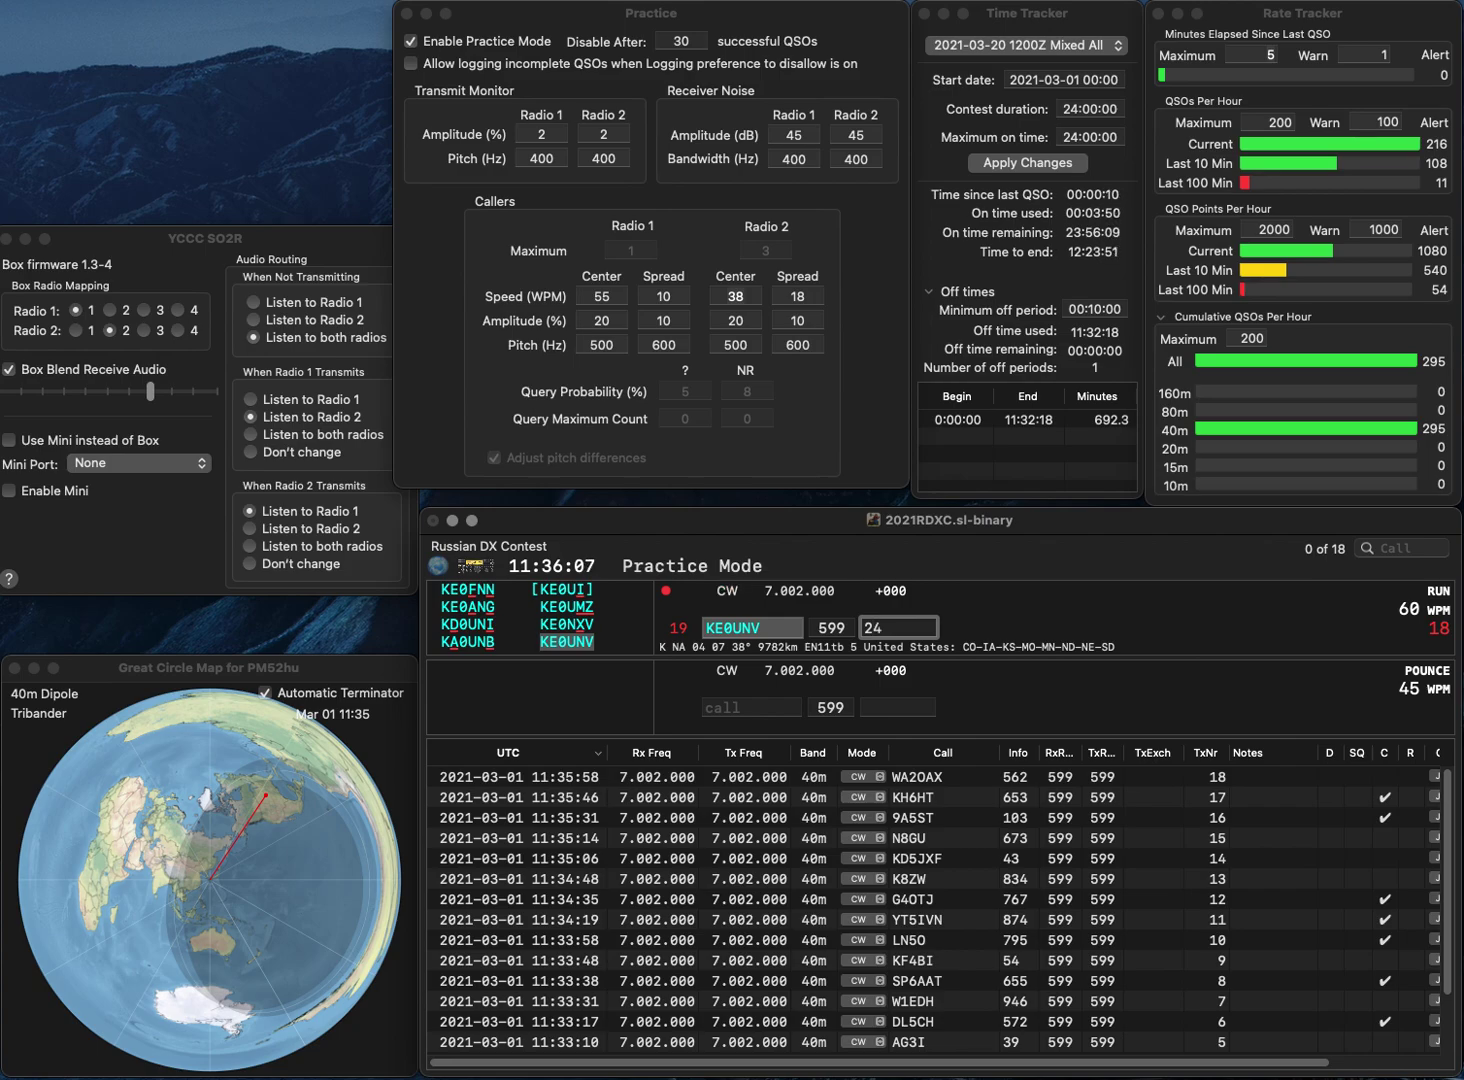
key("Return")
type("DKWW")
type("4WW")
key("space")
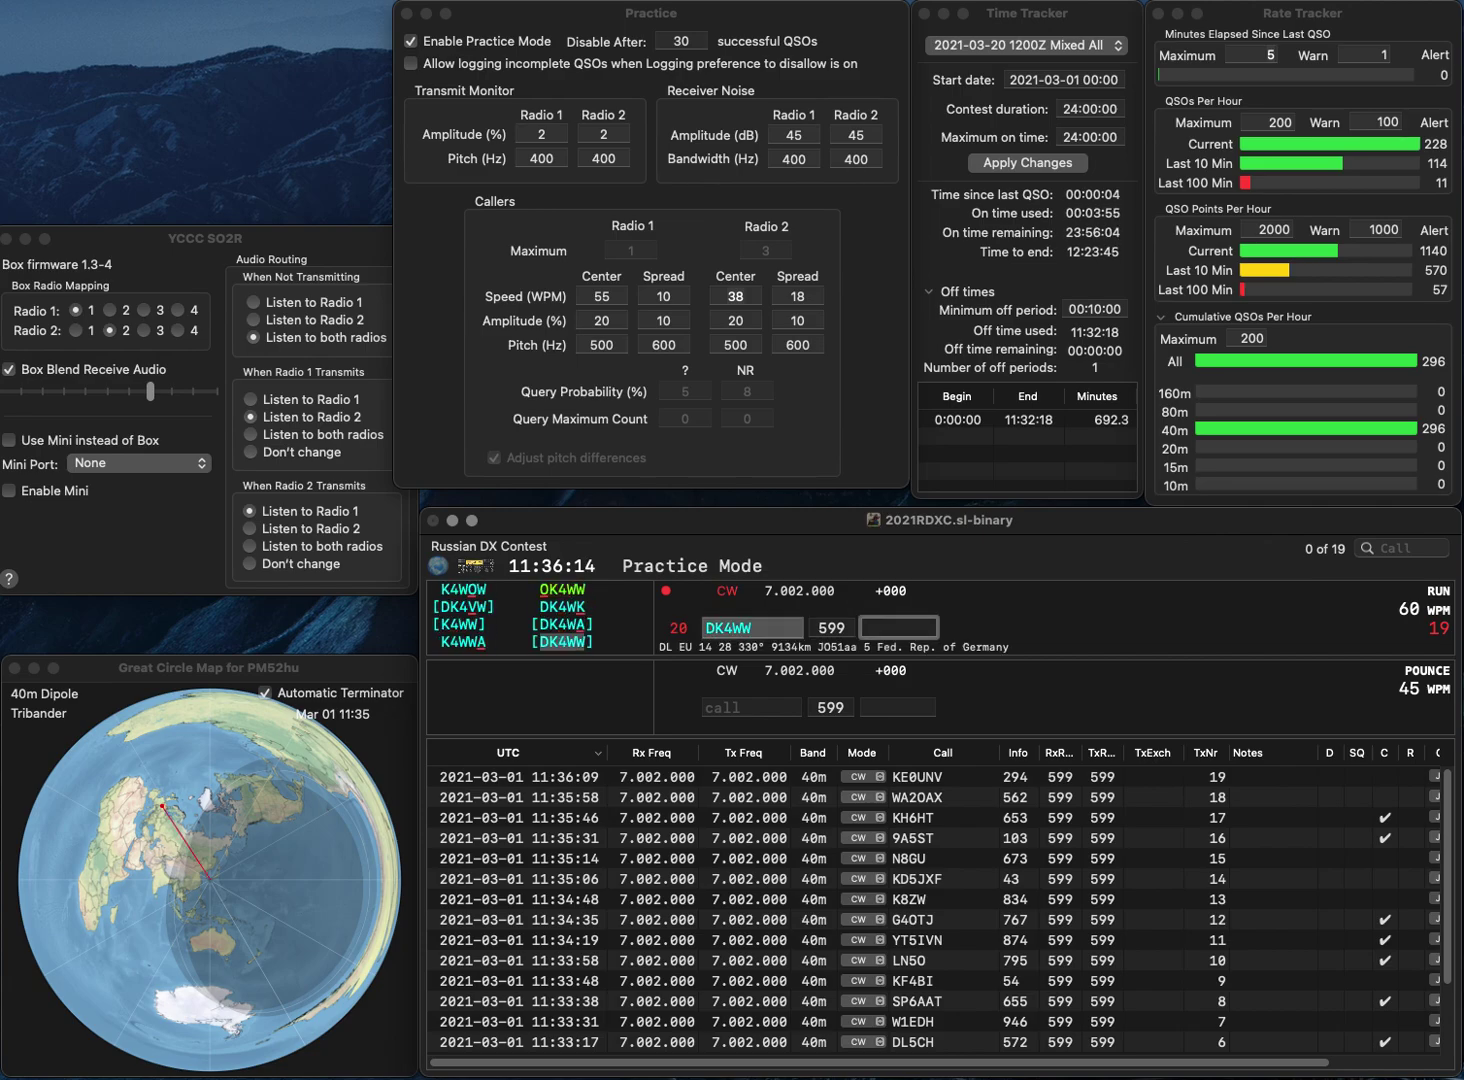
type("789")
key("Return")
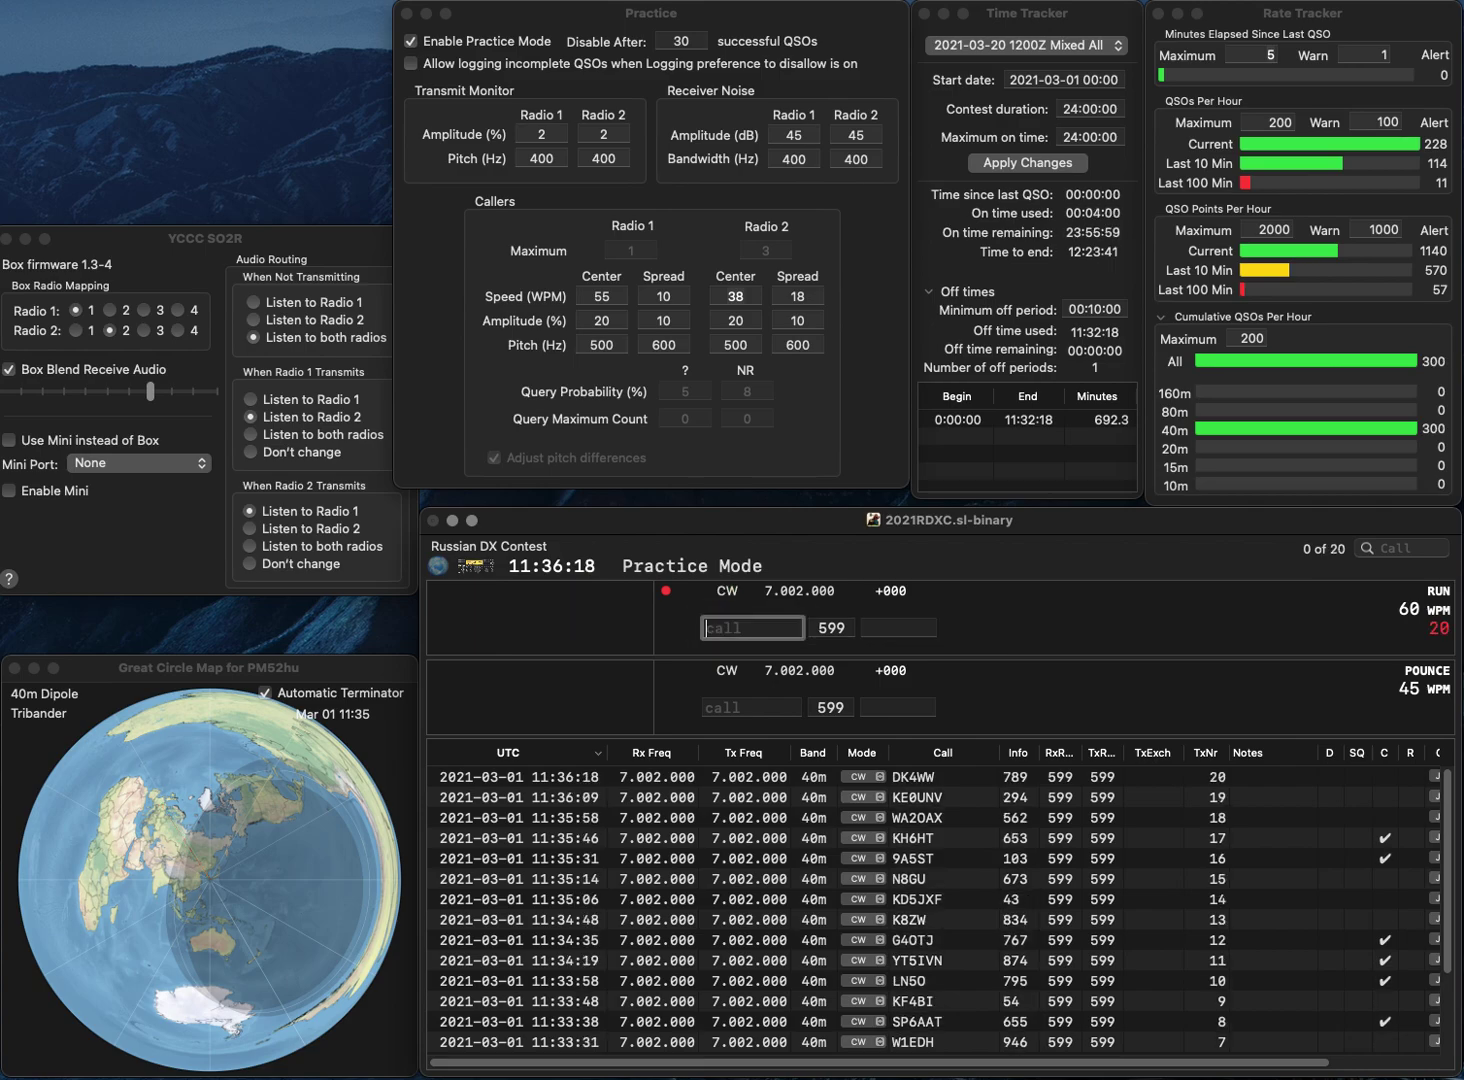
Step: Log a contact with OK8AU on the Run radio with received number 285
type("OK8AU")
key("Return")
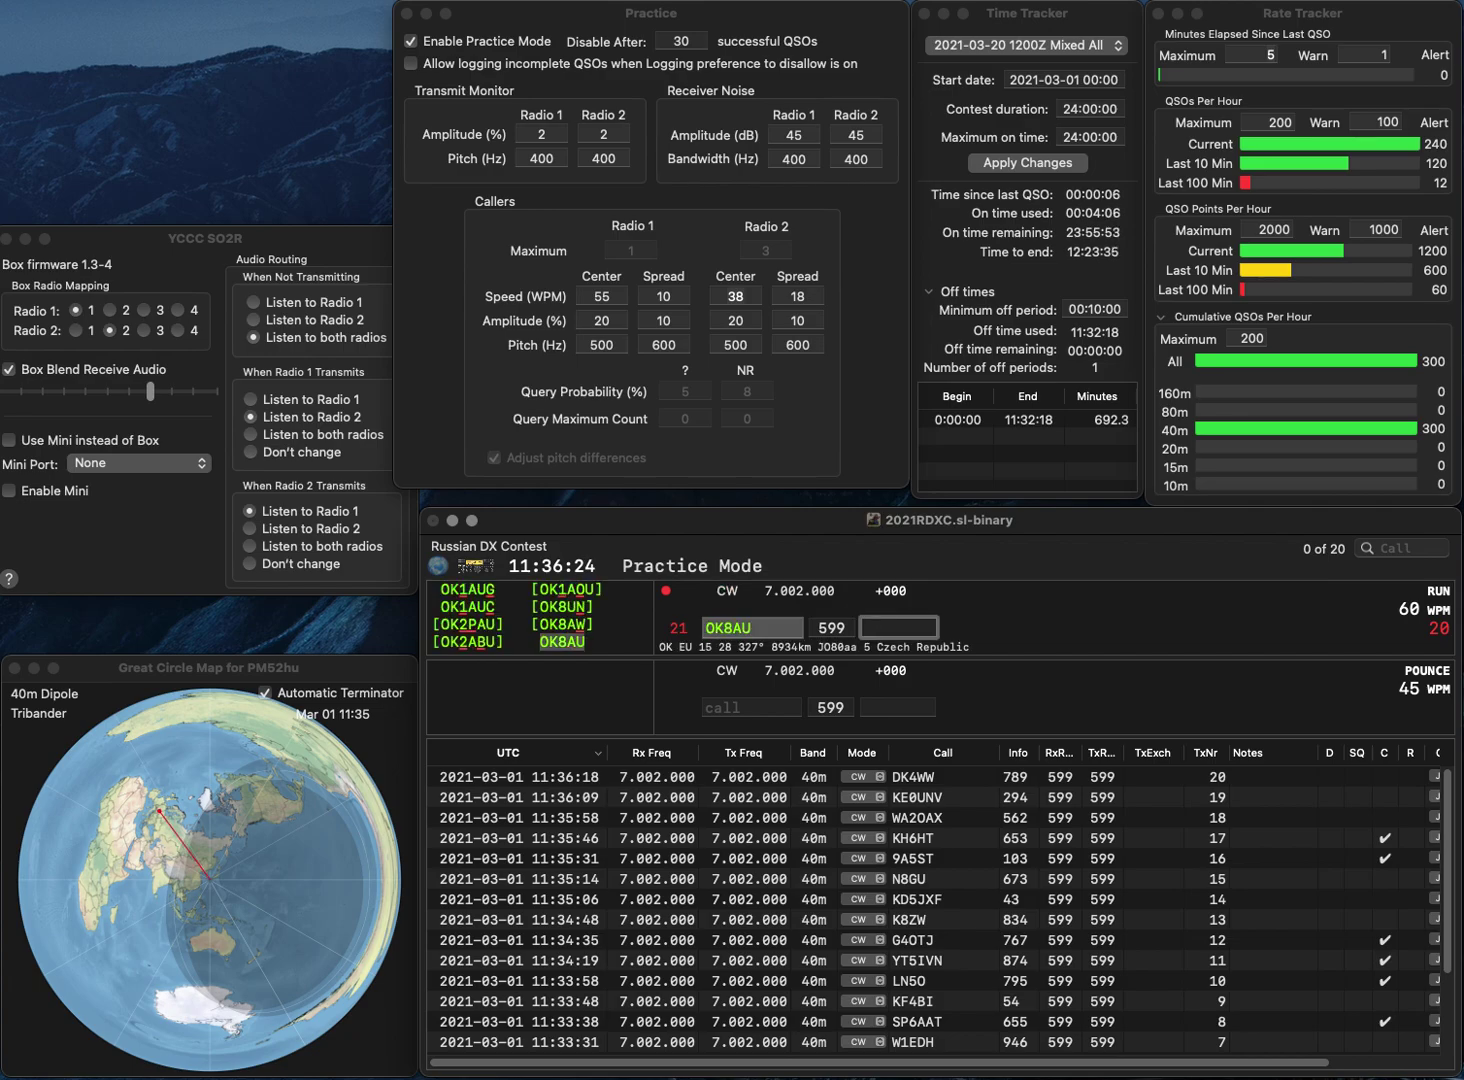
type("25")
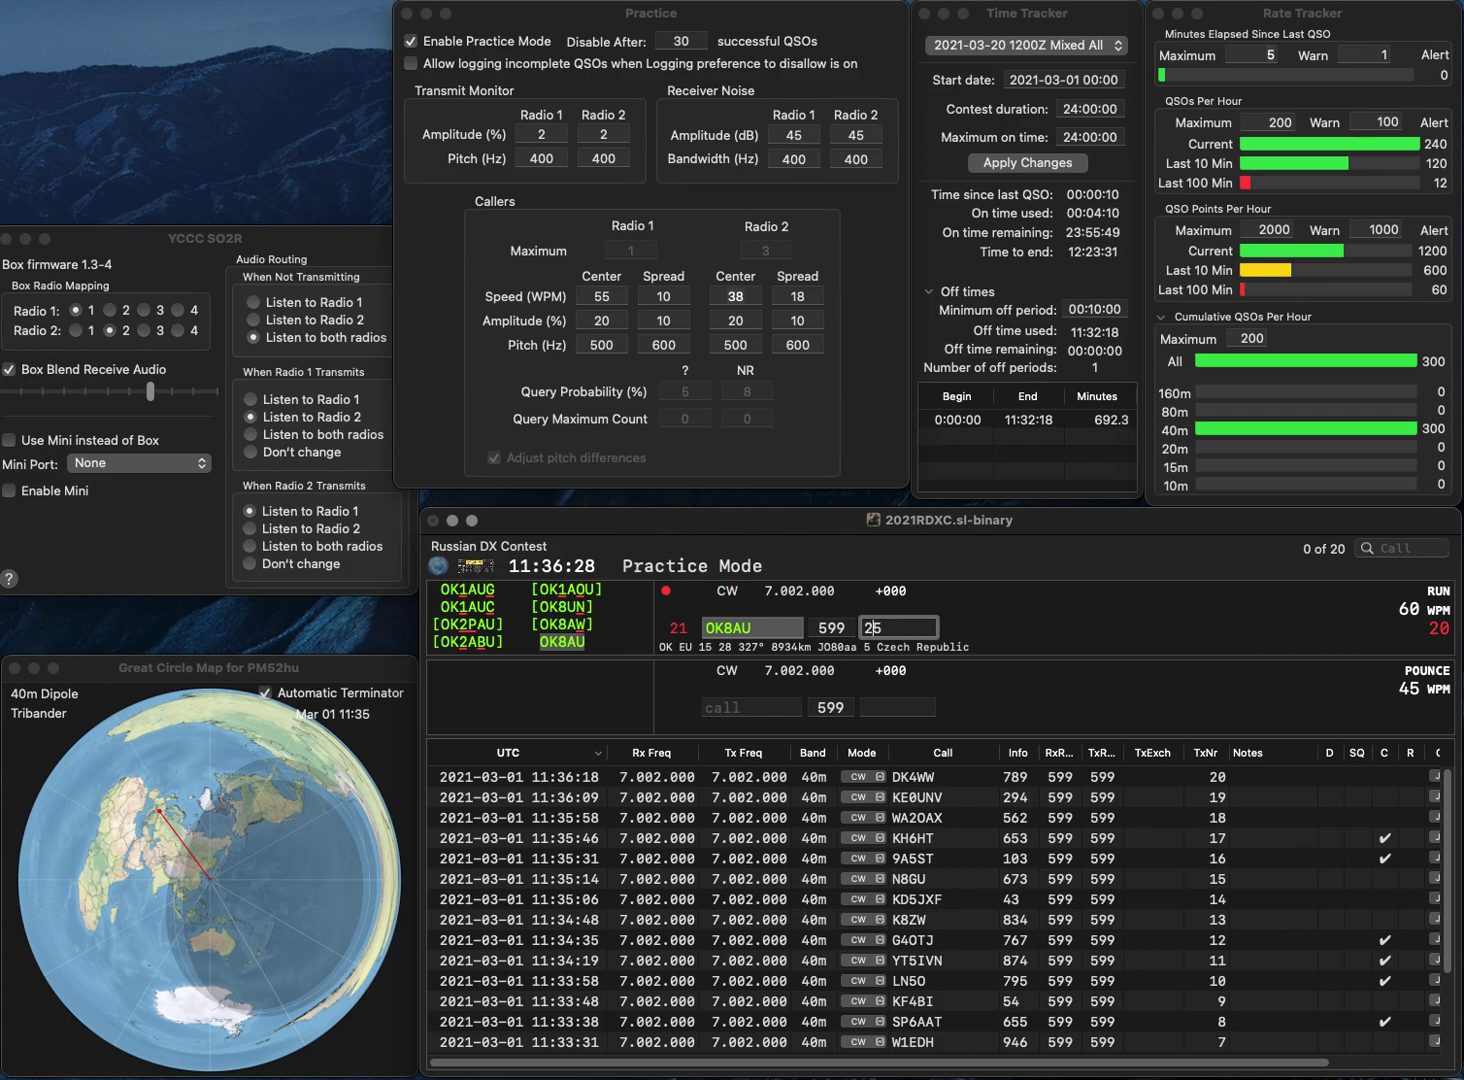
type("8")
key("Return")
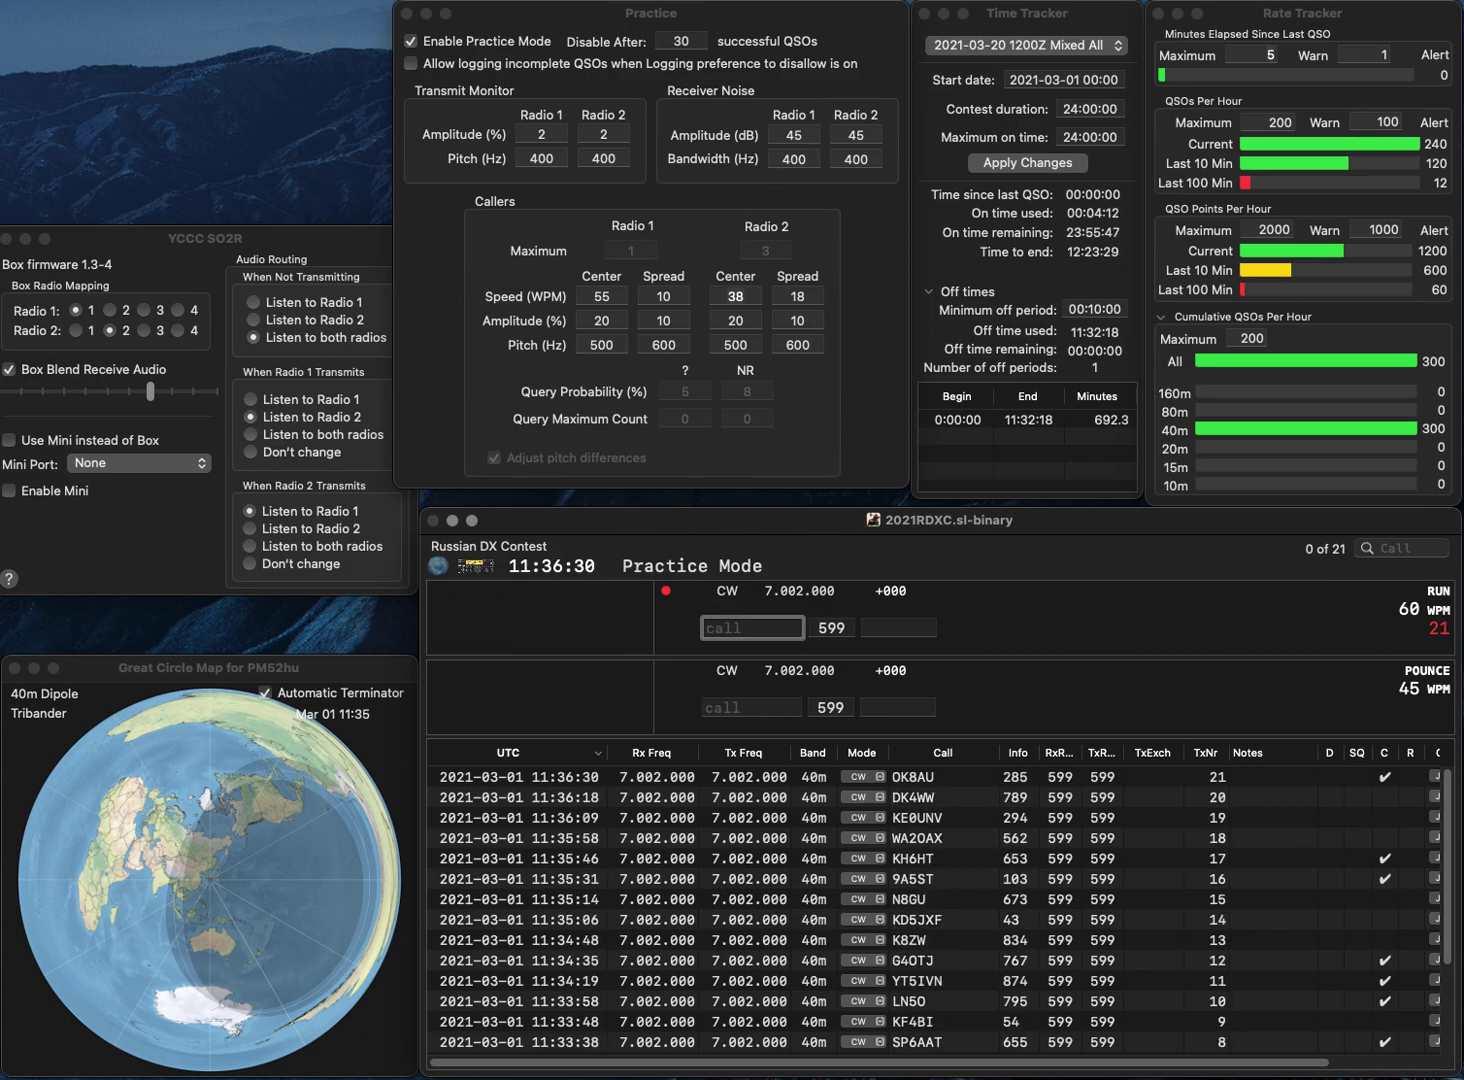
Step: Log a contact with SP4GAP on the Run radio with received number 884
type("SP4GAP")
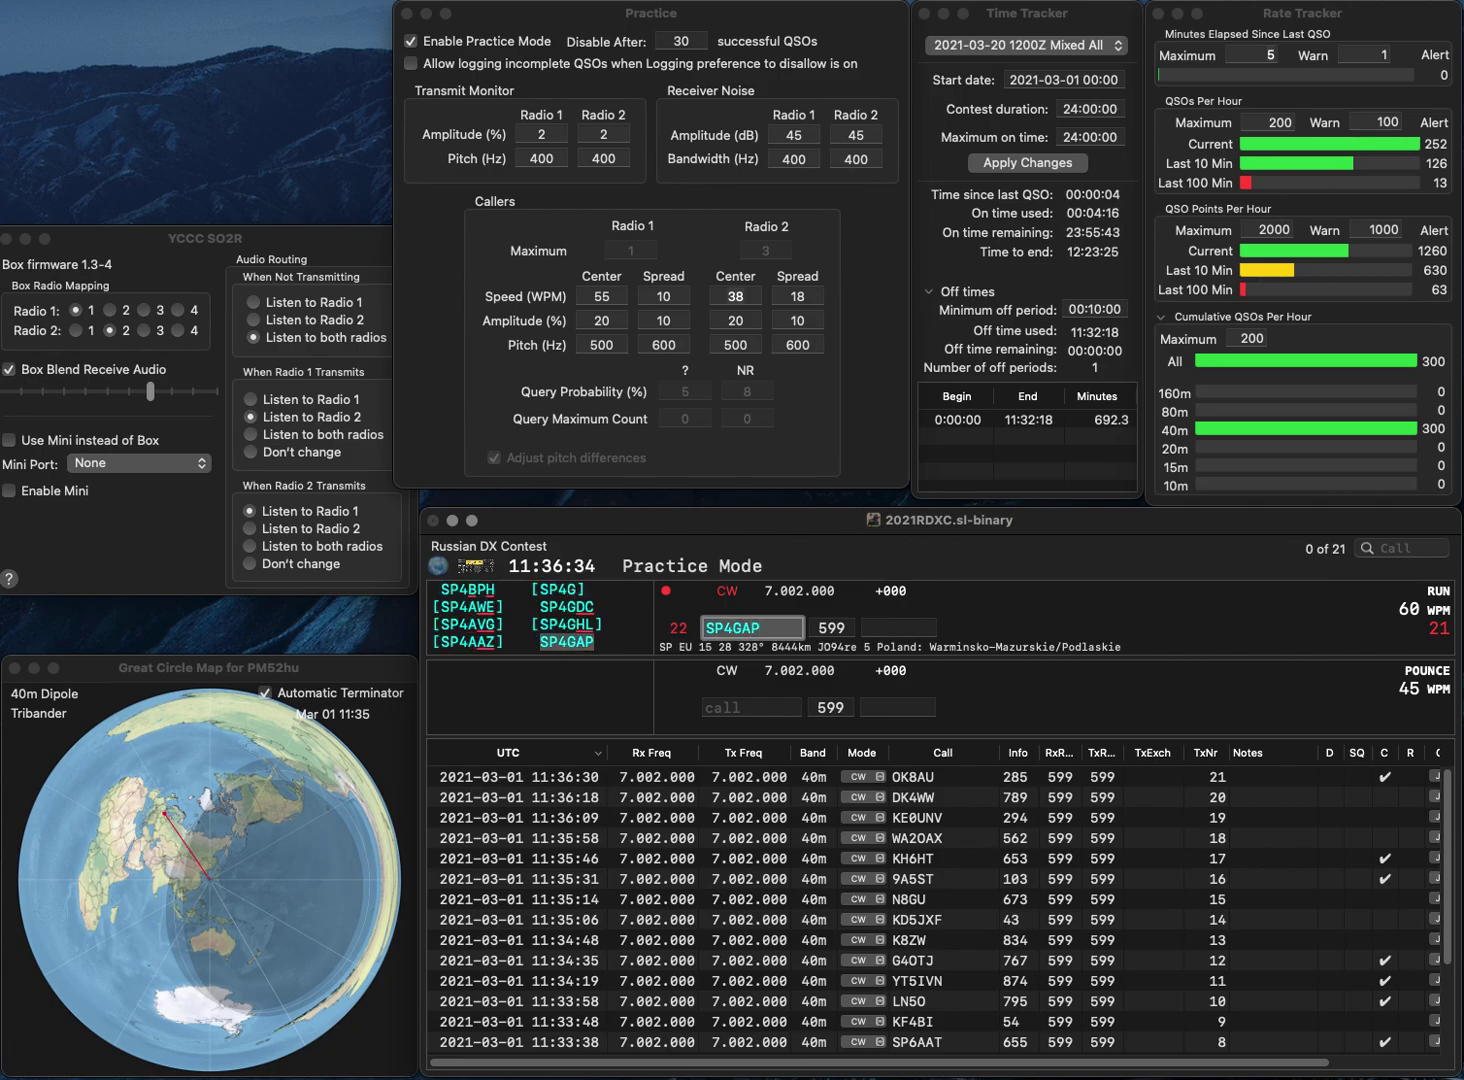
key("Return")
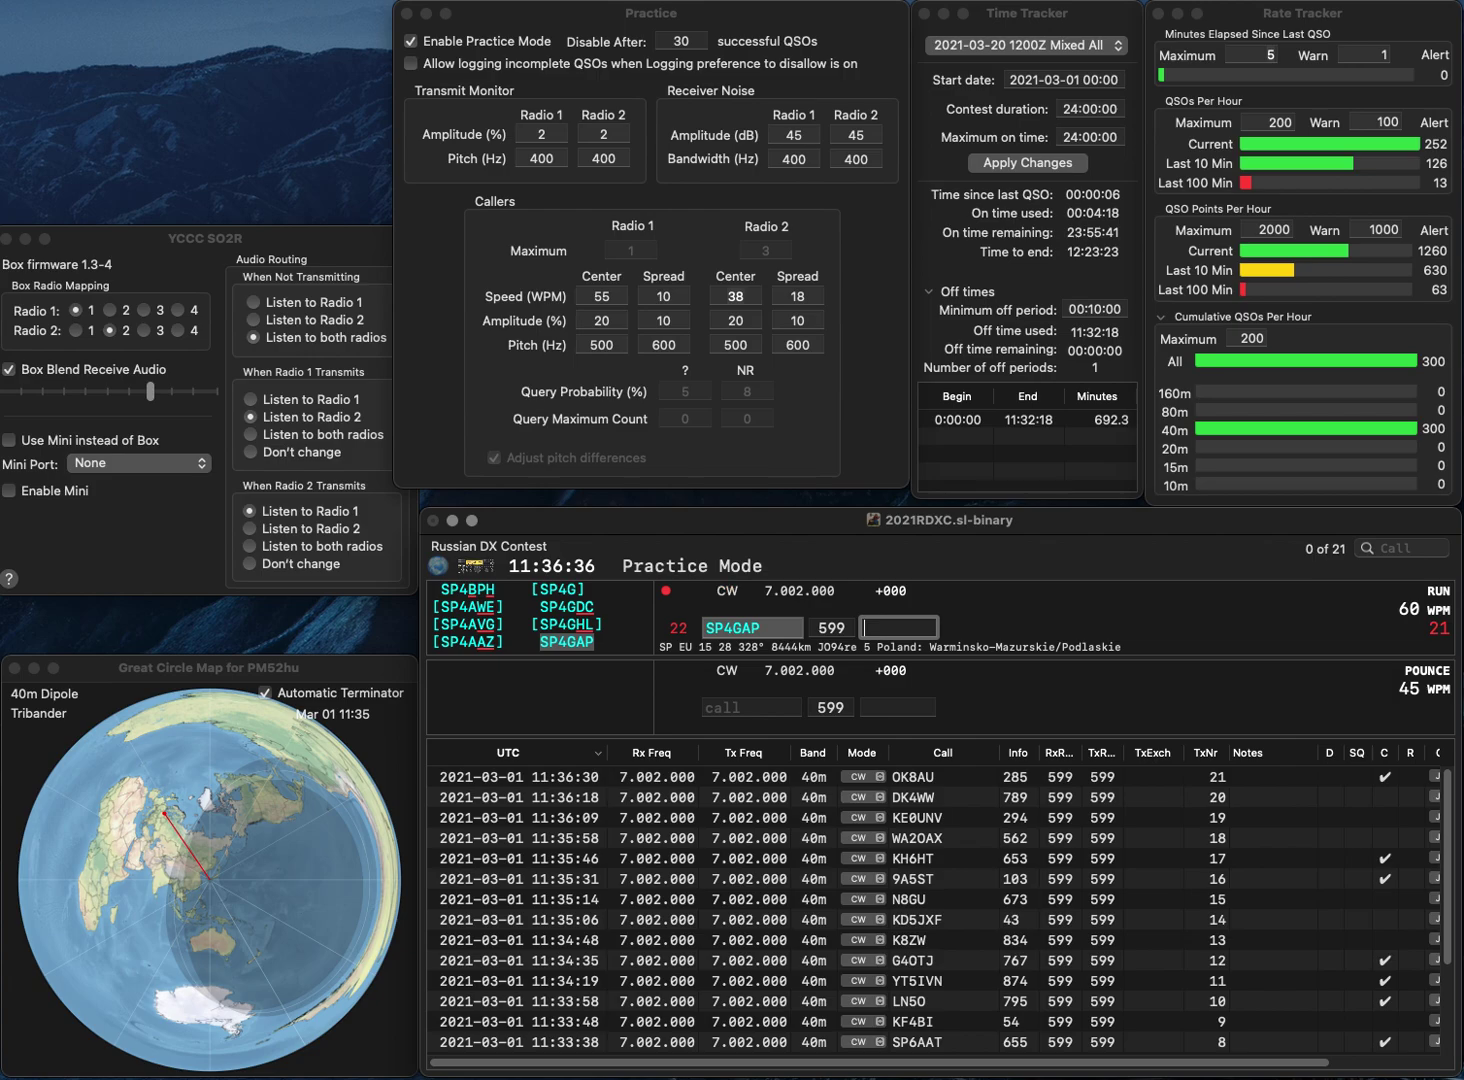
type("7")
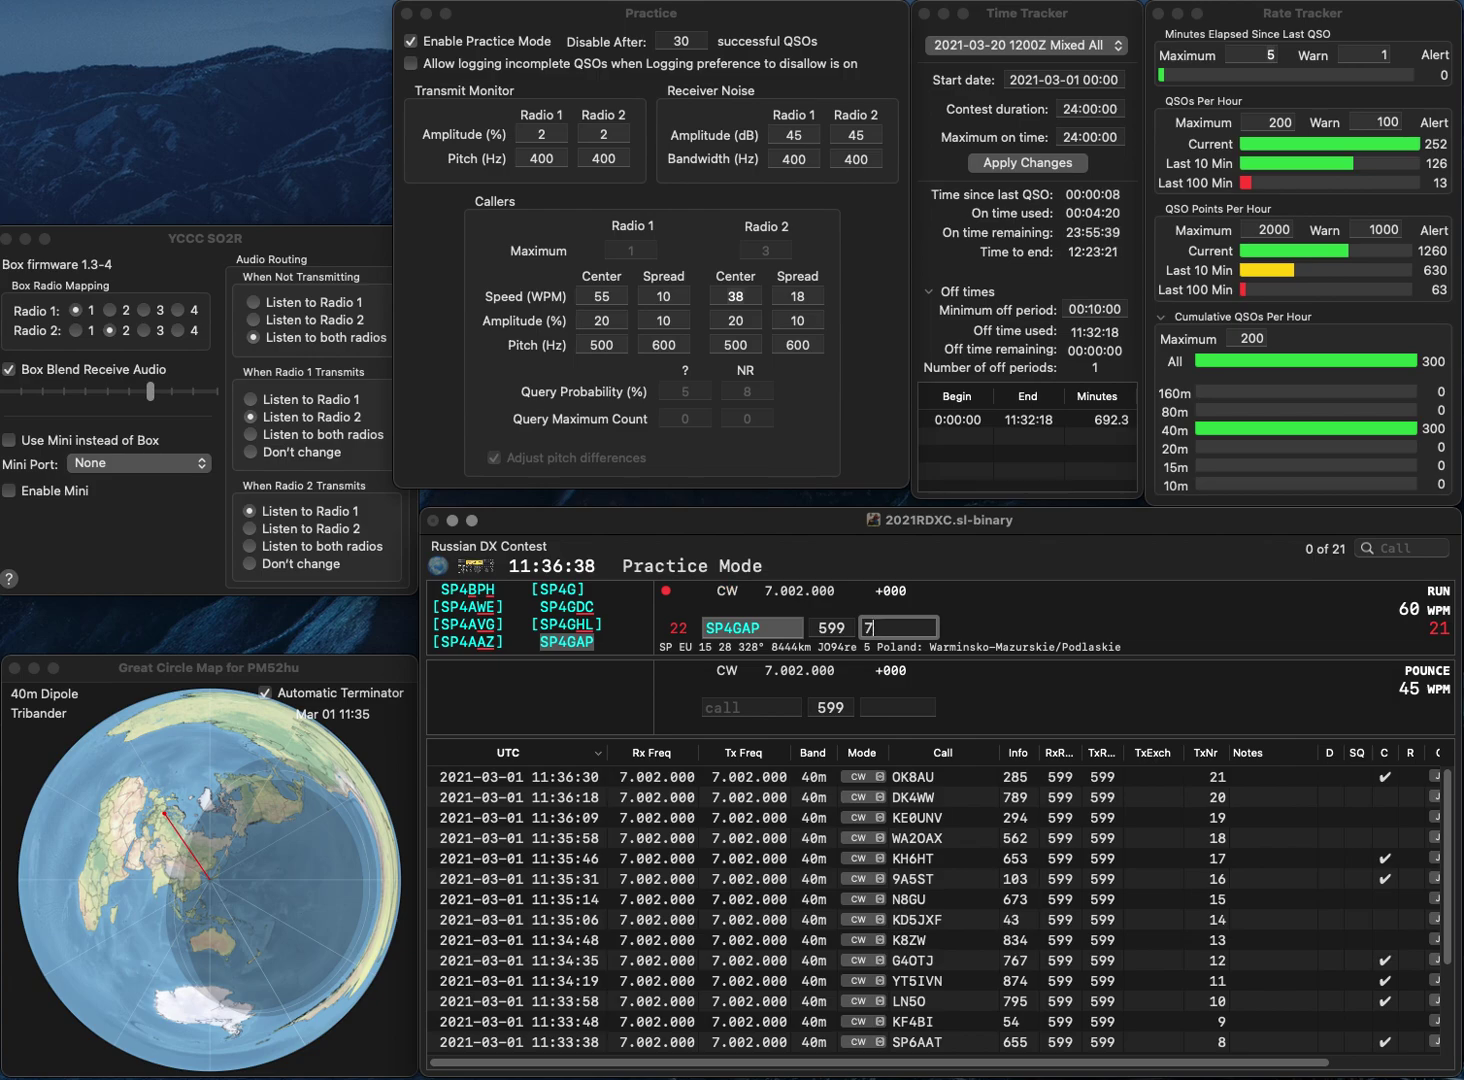
key("BackSpace")
type("8")
type("9")
key("BackSpace")
key("BackSpace")
type("7")
key("BackSpace")
type("884")
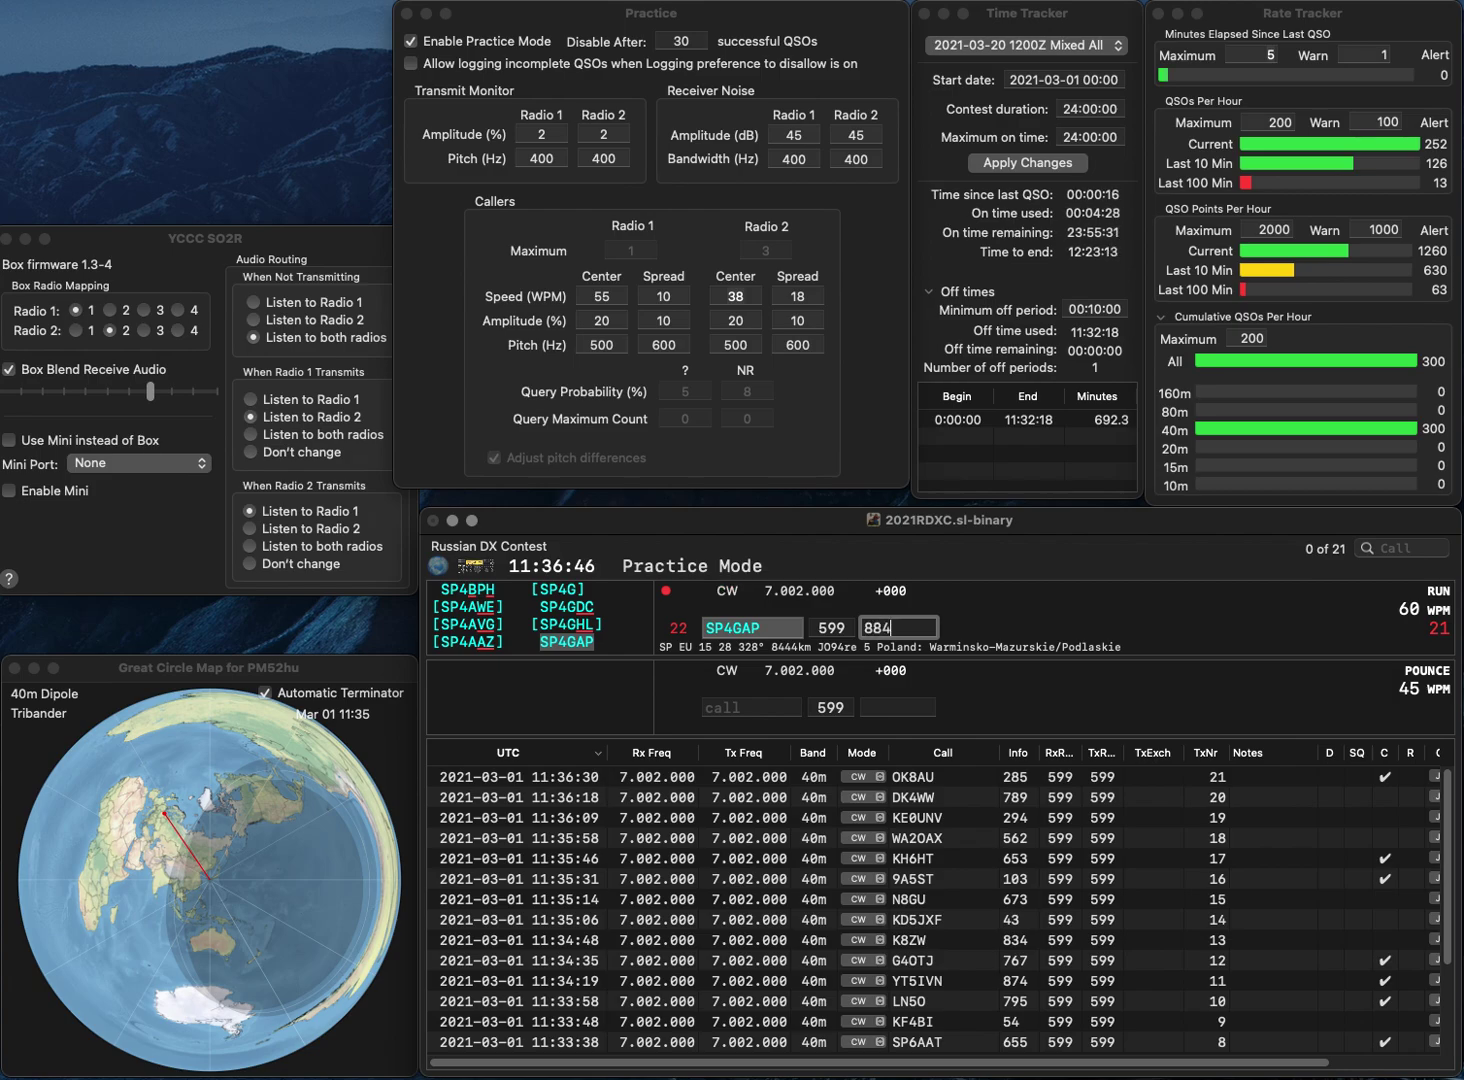
key("Return")
type("EA")
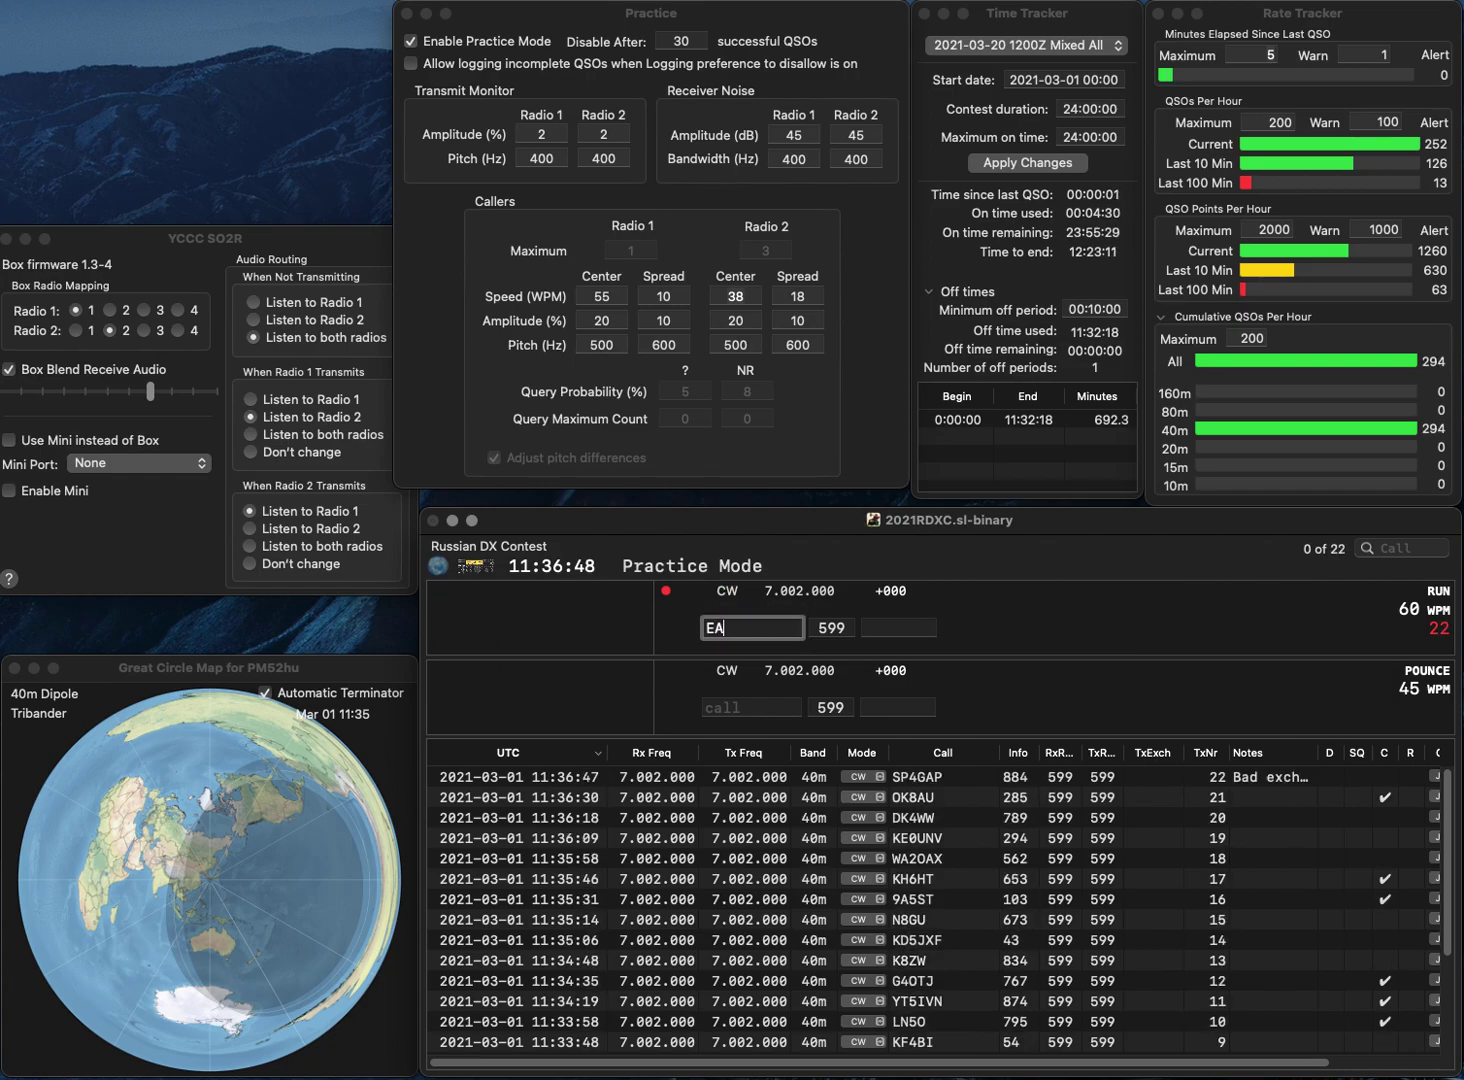
type("3DMN")
key("Return")
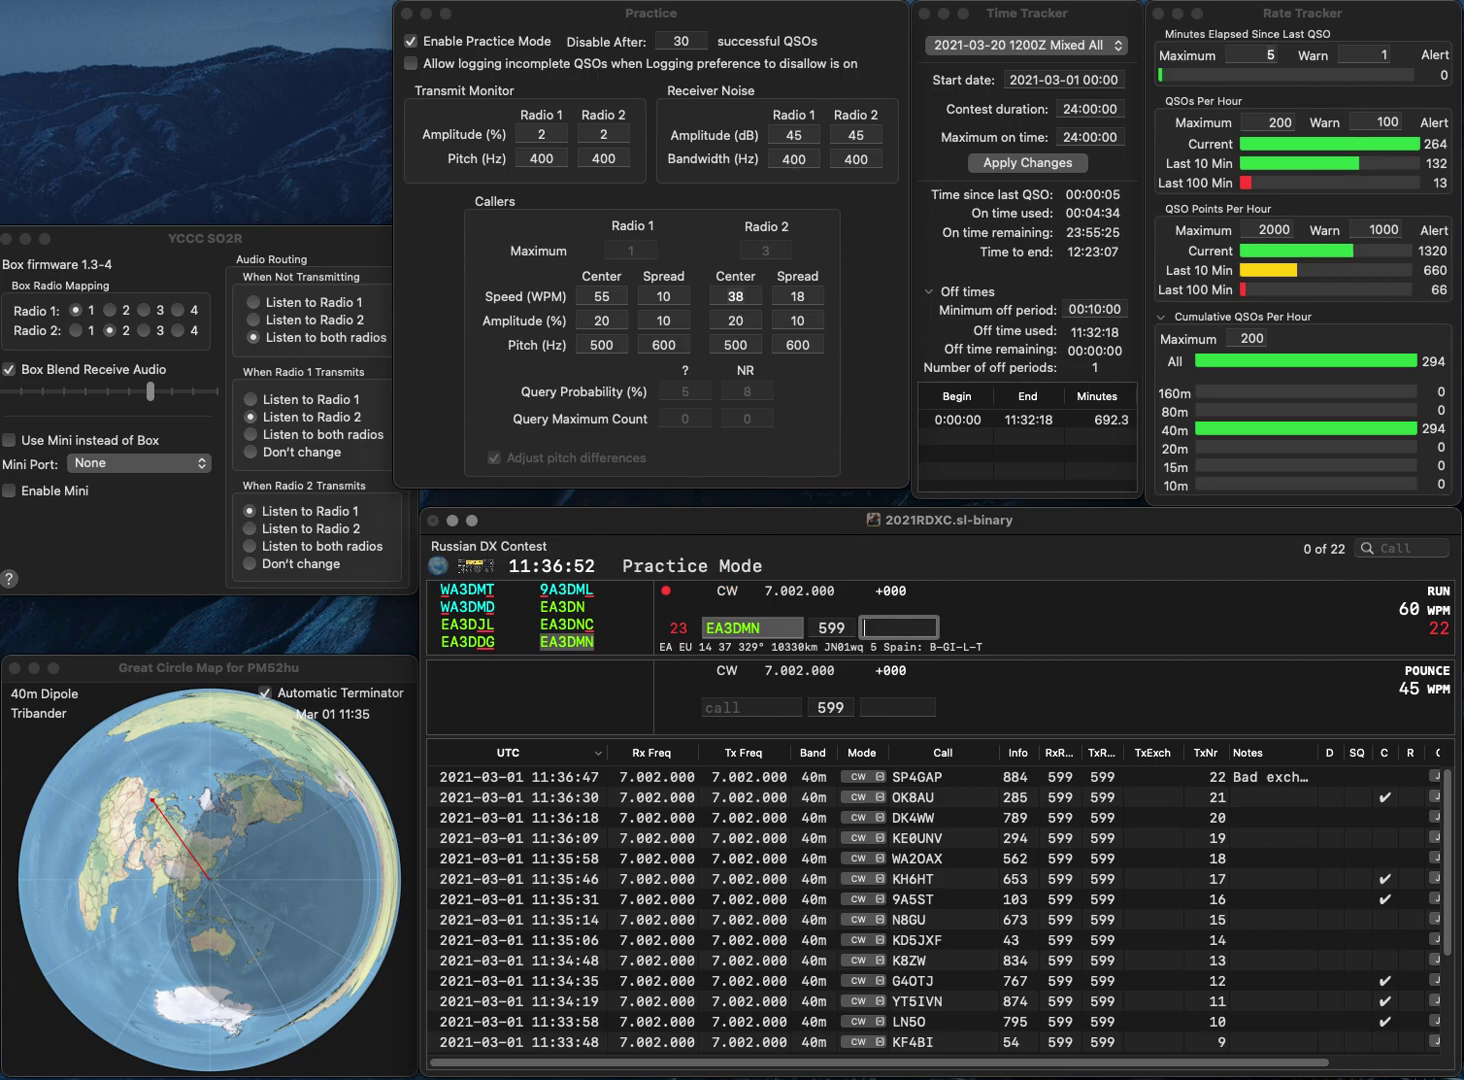
type("844")
key("Return")
type("LZ")
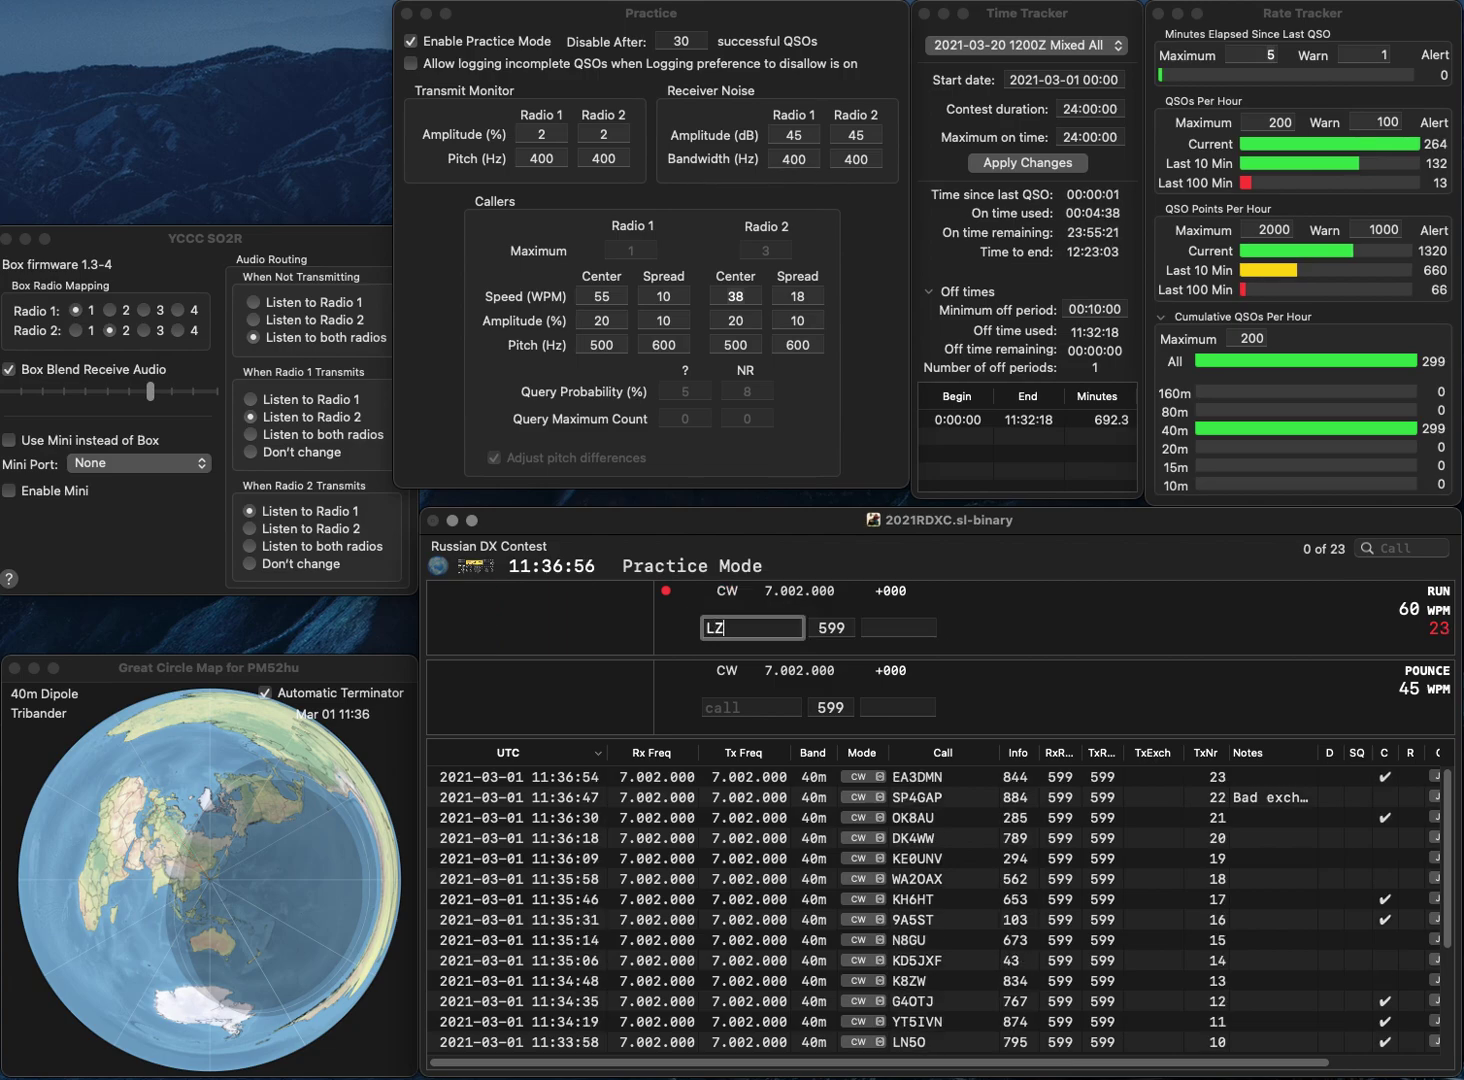
type("2")
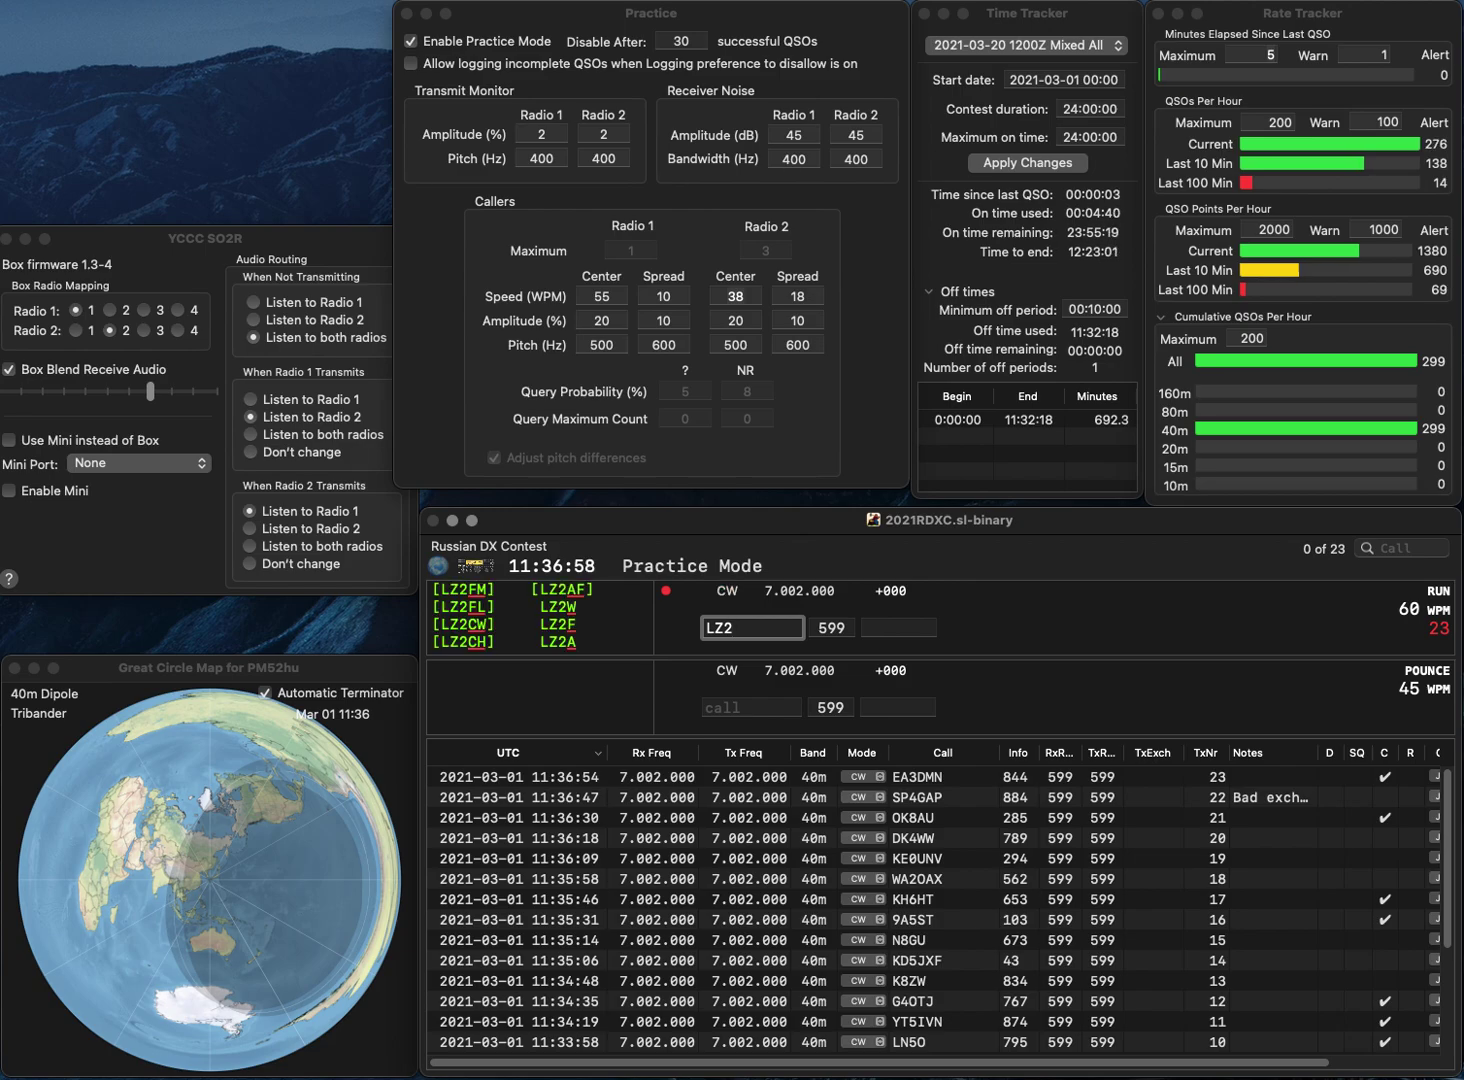
type("3")
key("BackSpace")
type("33E")
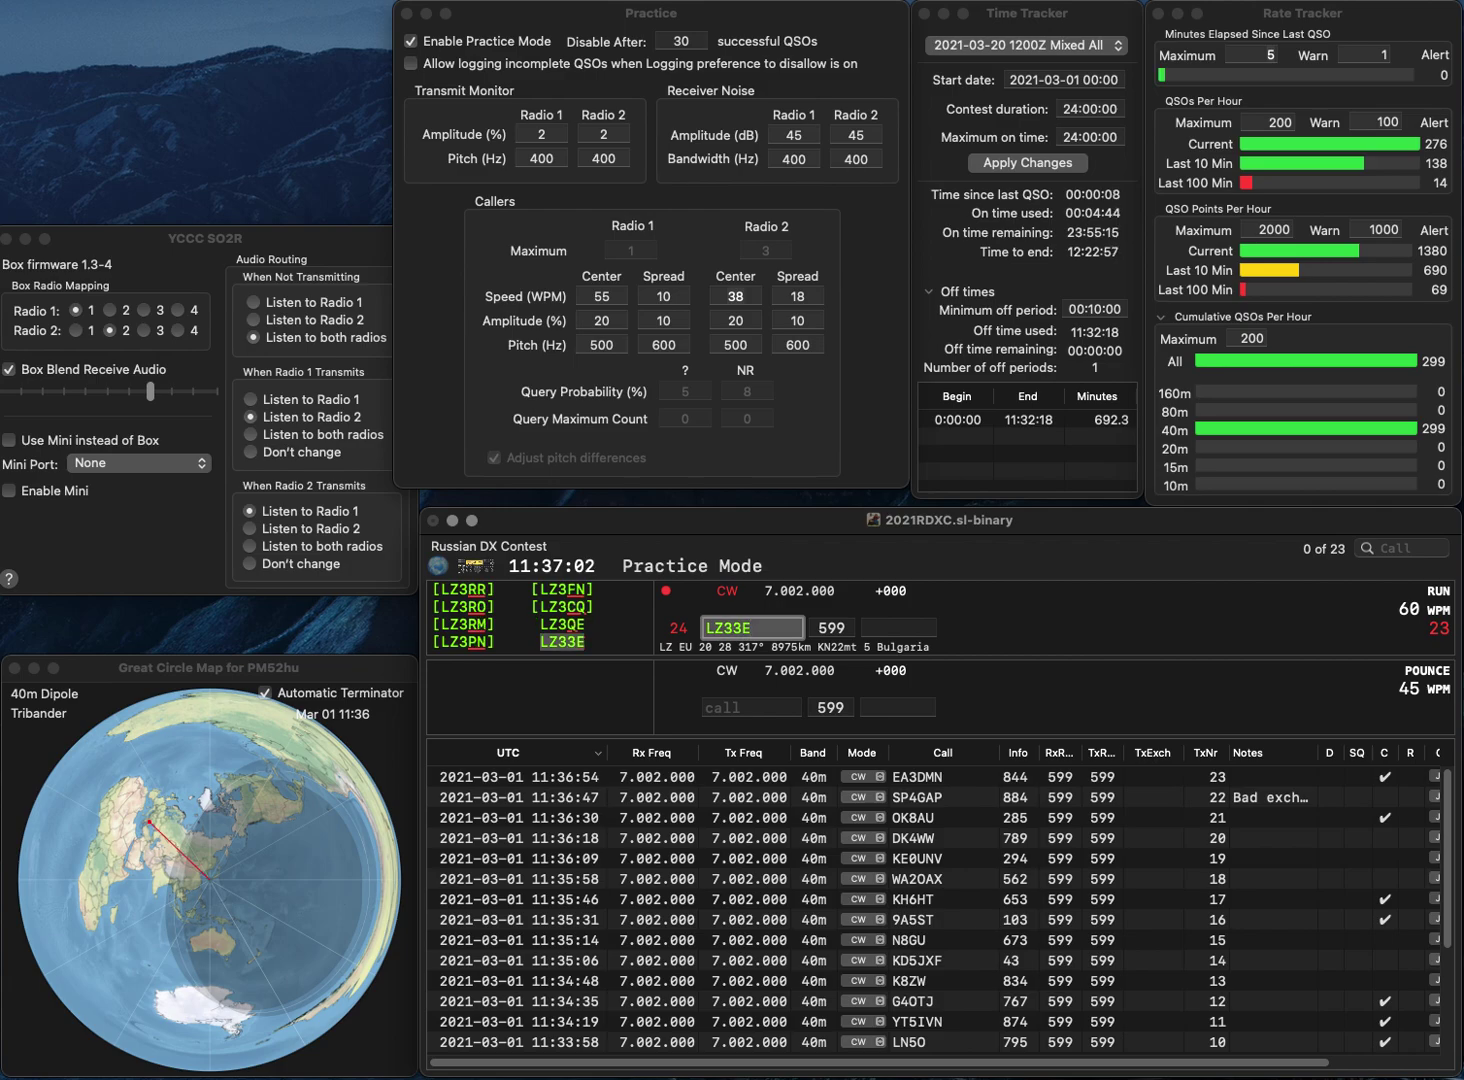
key("Return")
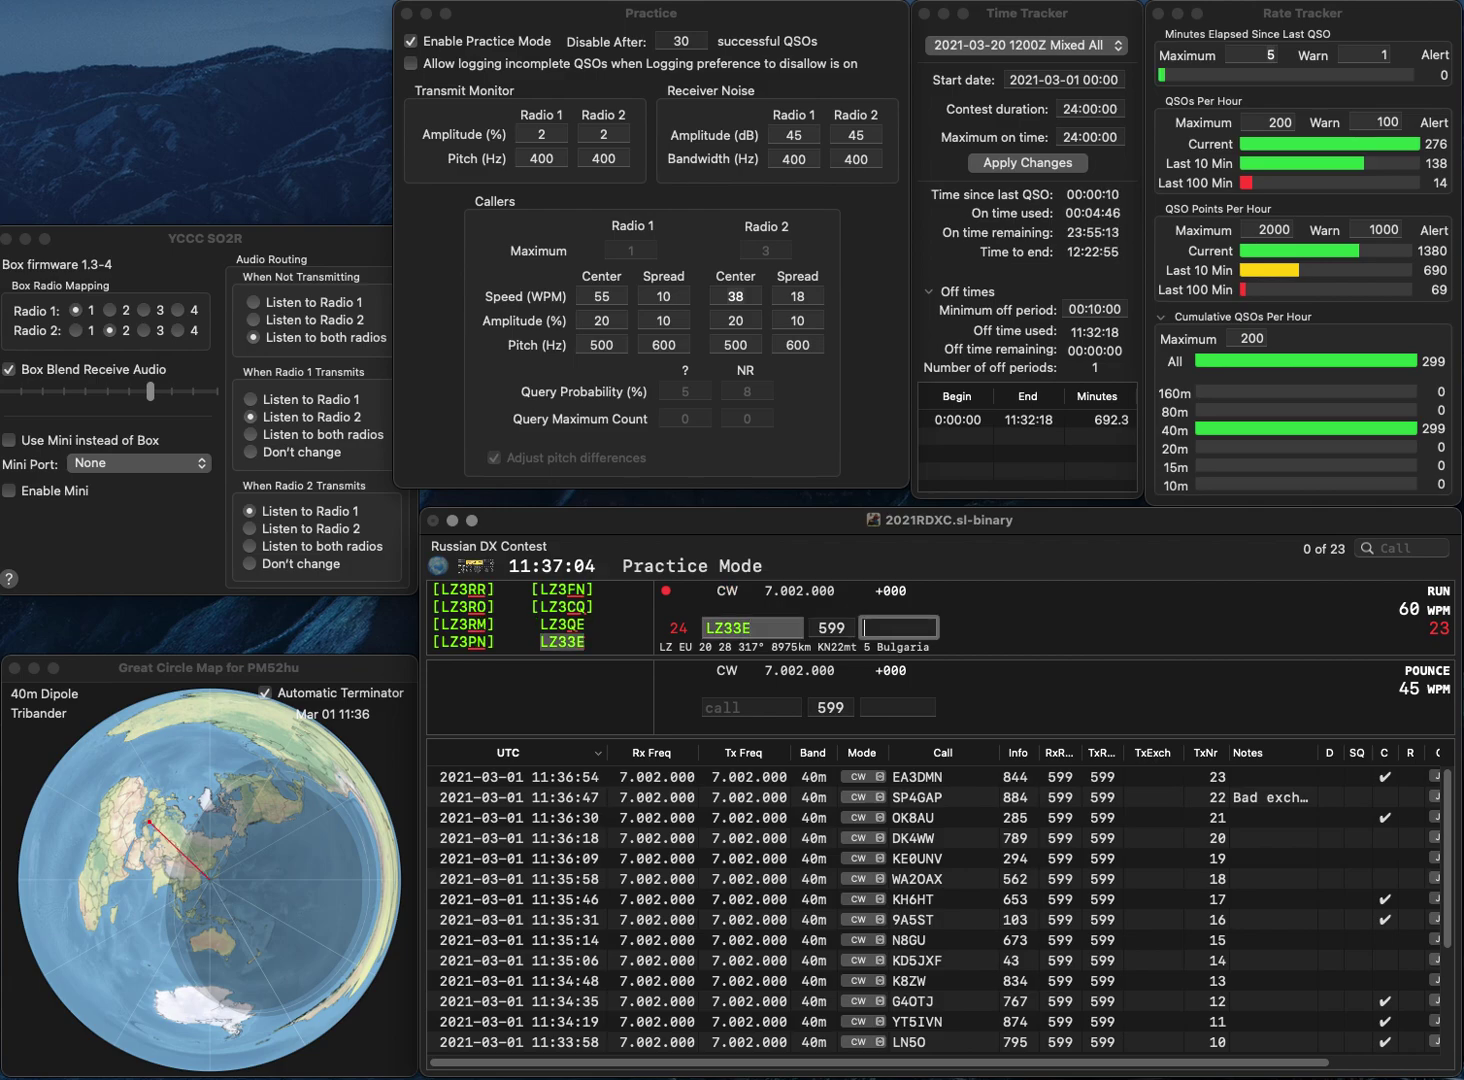
type("560")
key("Return")
type("IK2")
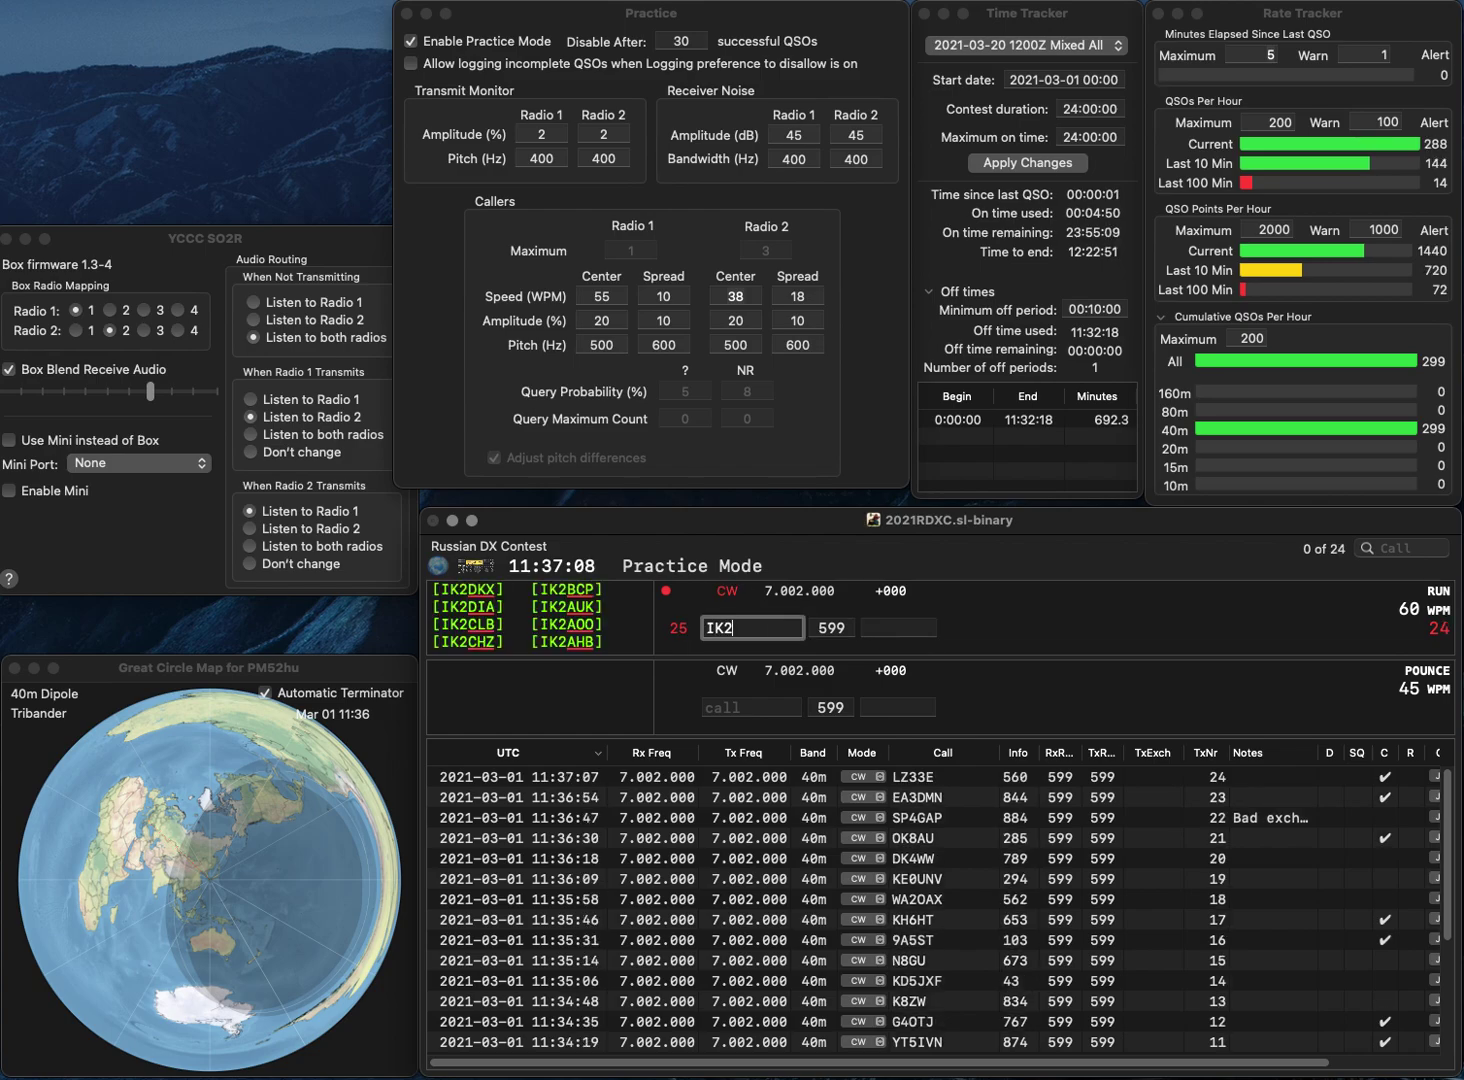
type("MLF")
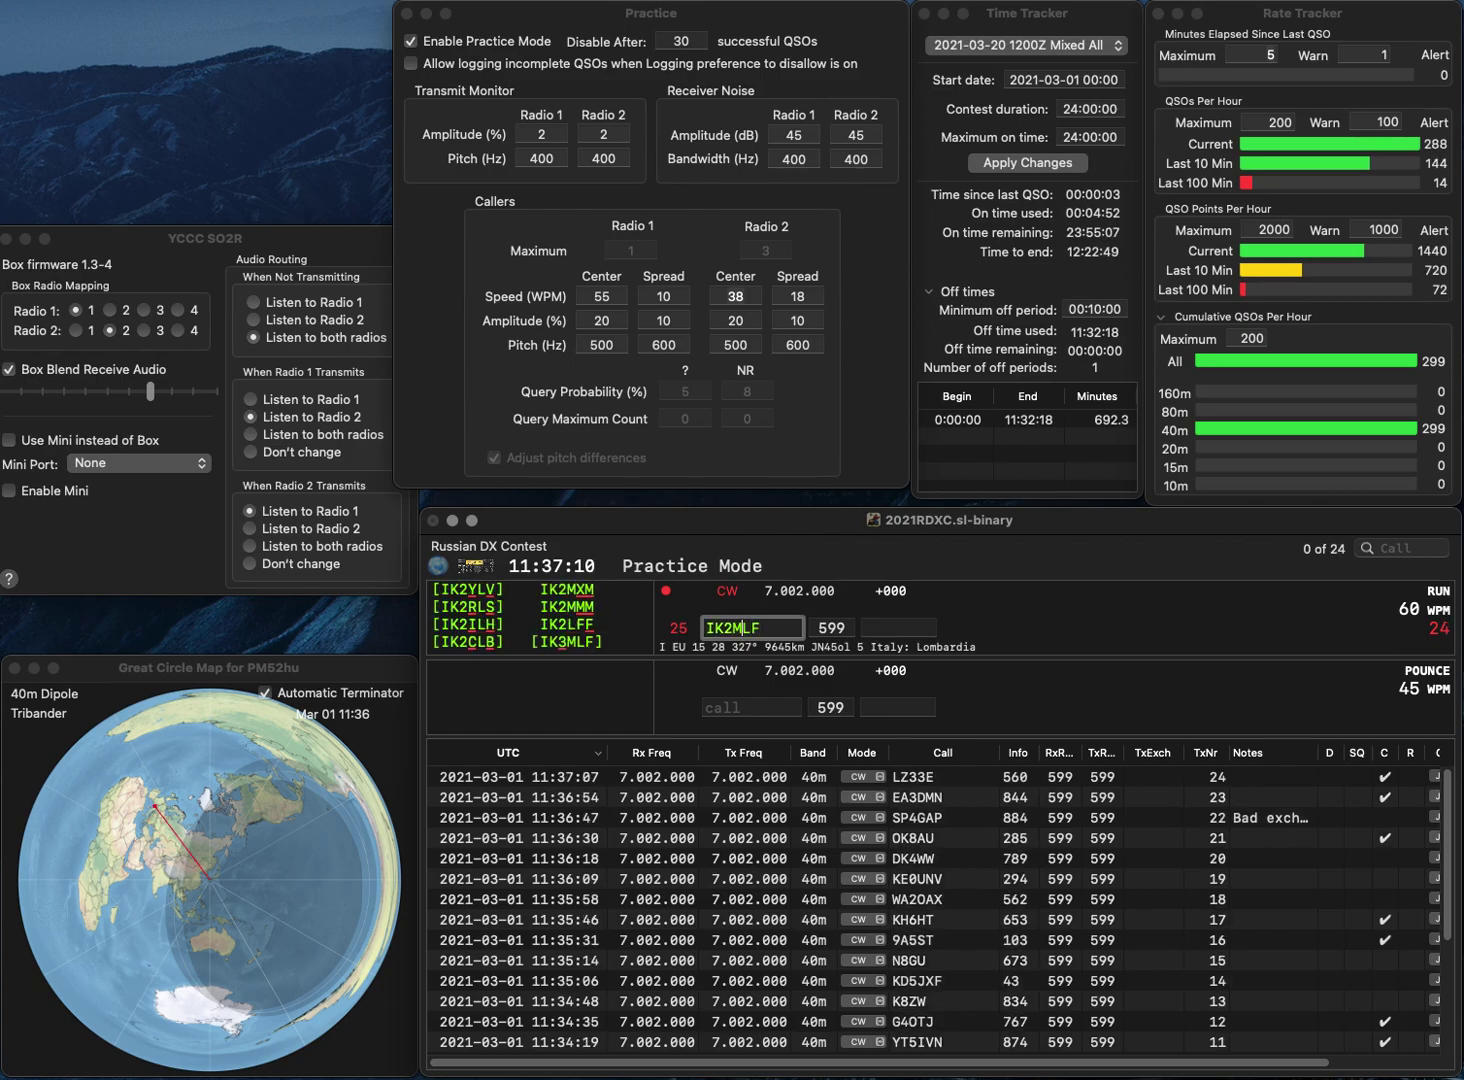
key("Left")
key("Left")
key("Left")
key("BackSpace")
type("3")
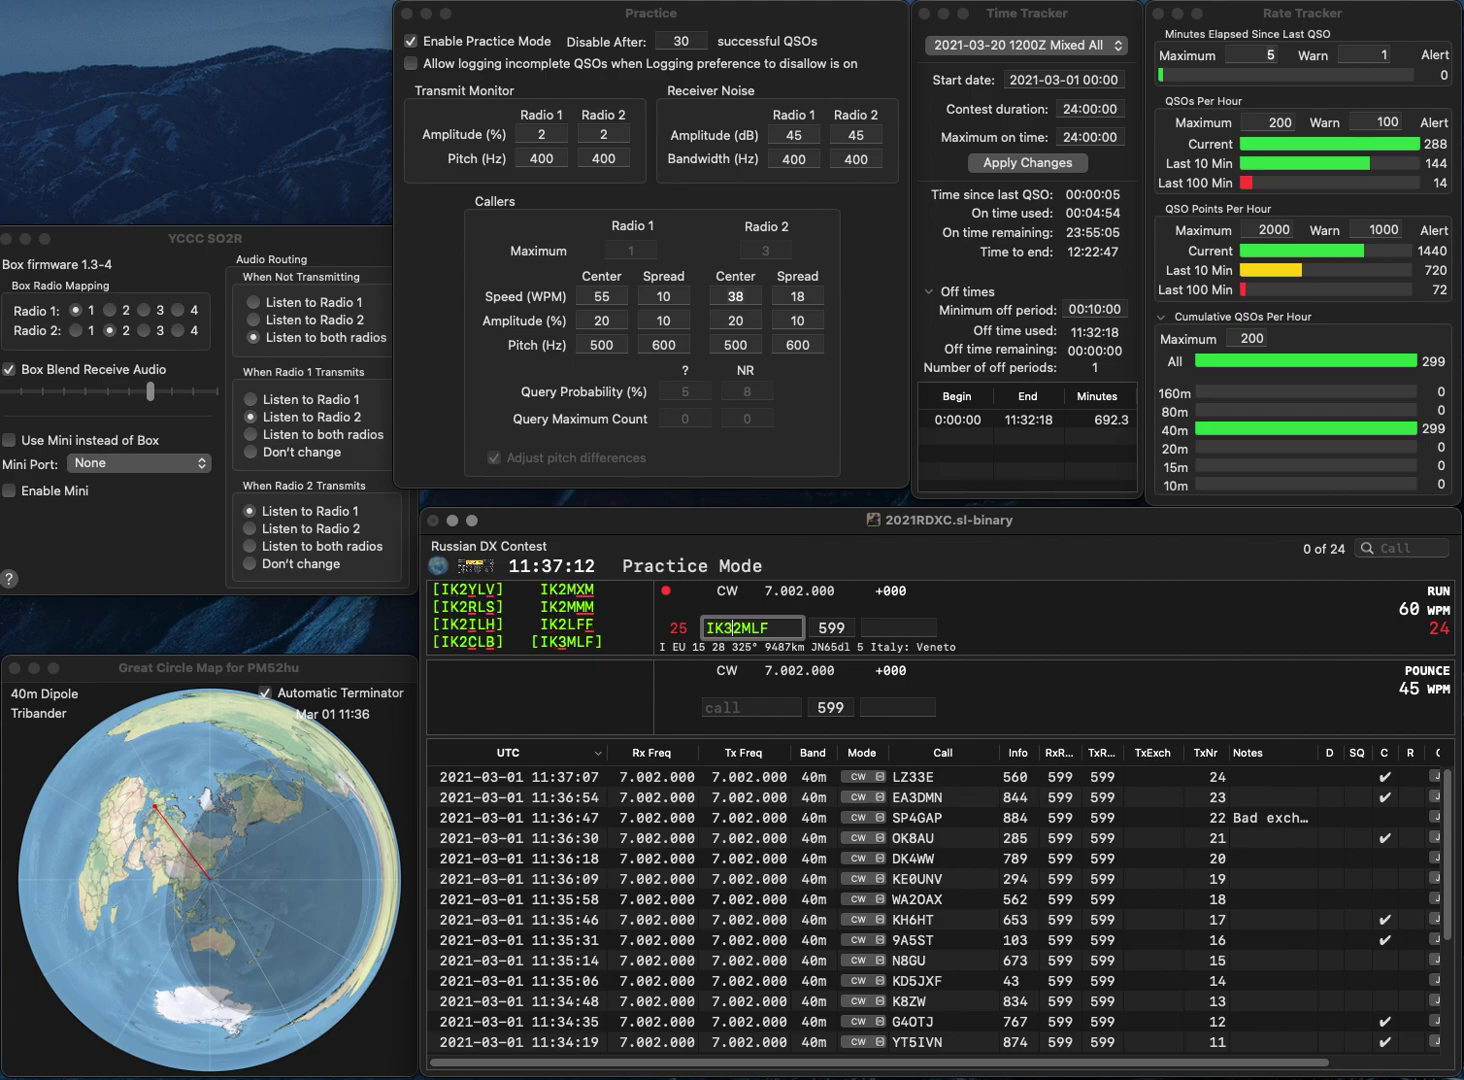
key("Return")
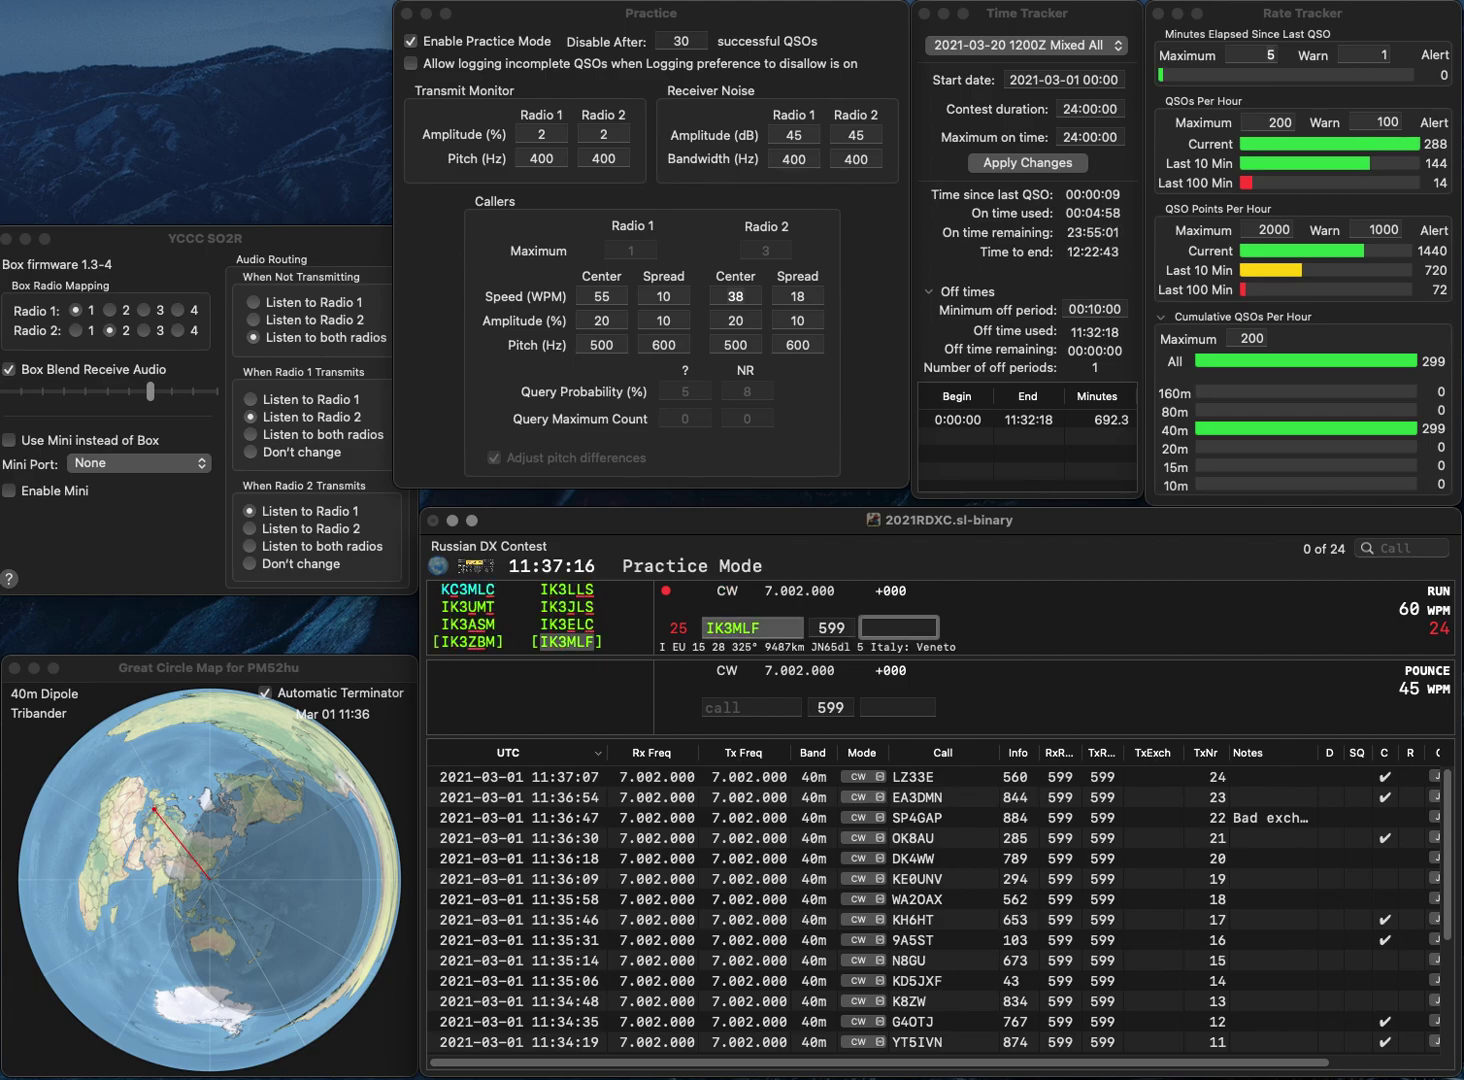
type("432")
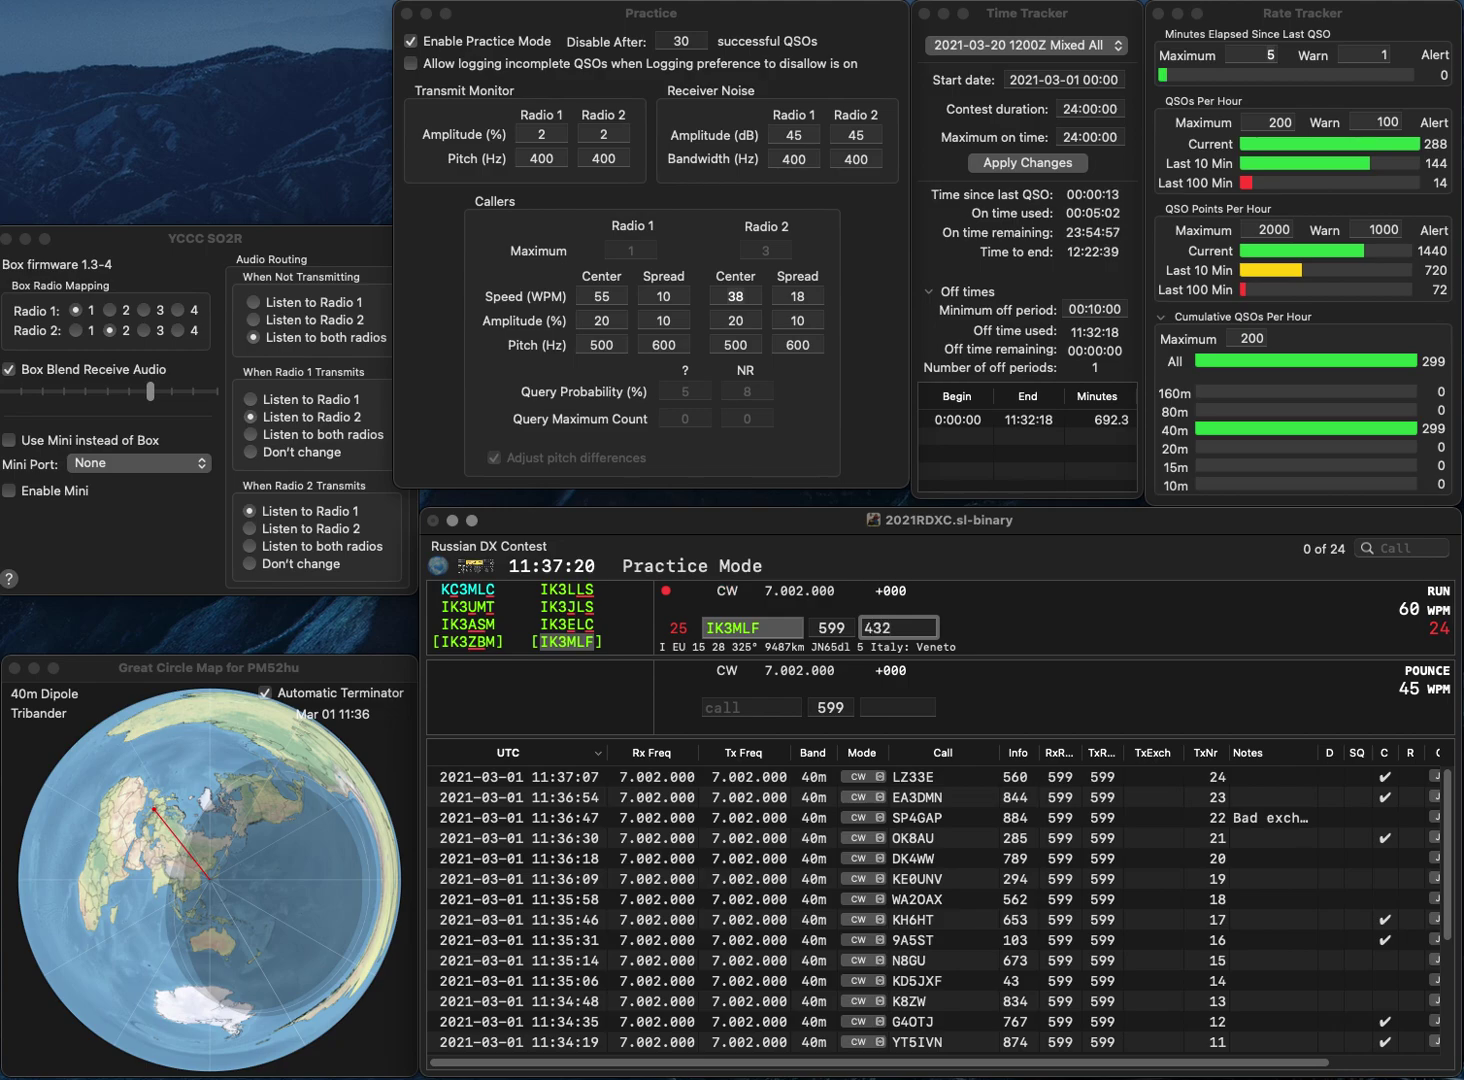
key("Return")
type("K")
key("BackSpace")
type("CTL")
key("BackSpace")
type("8/DL5A")
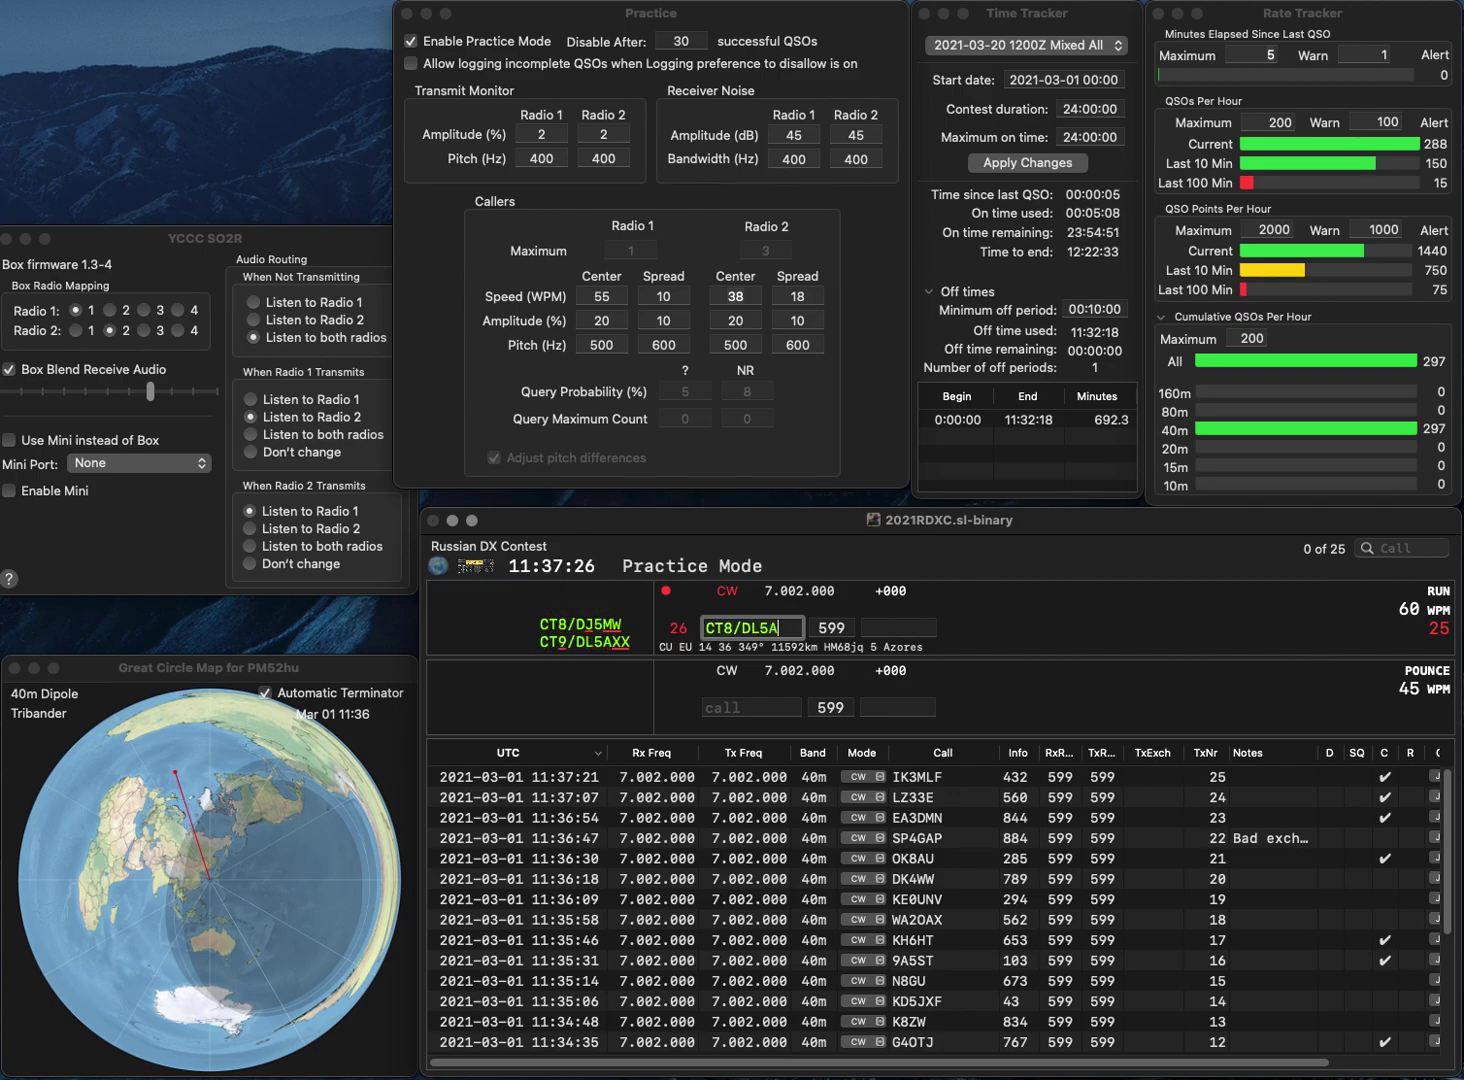
type("XX")
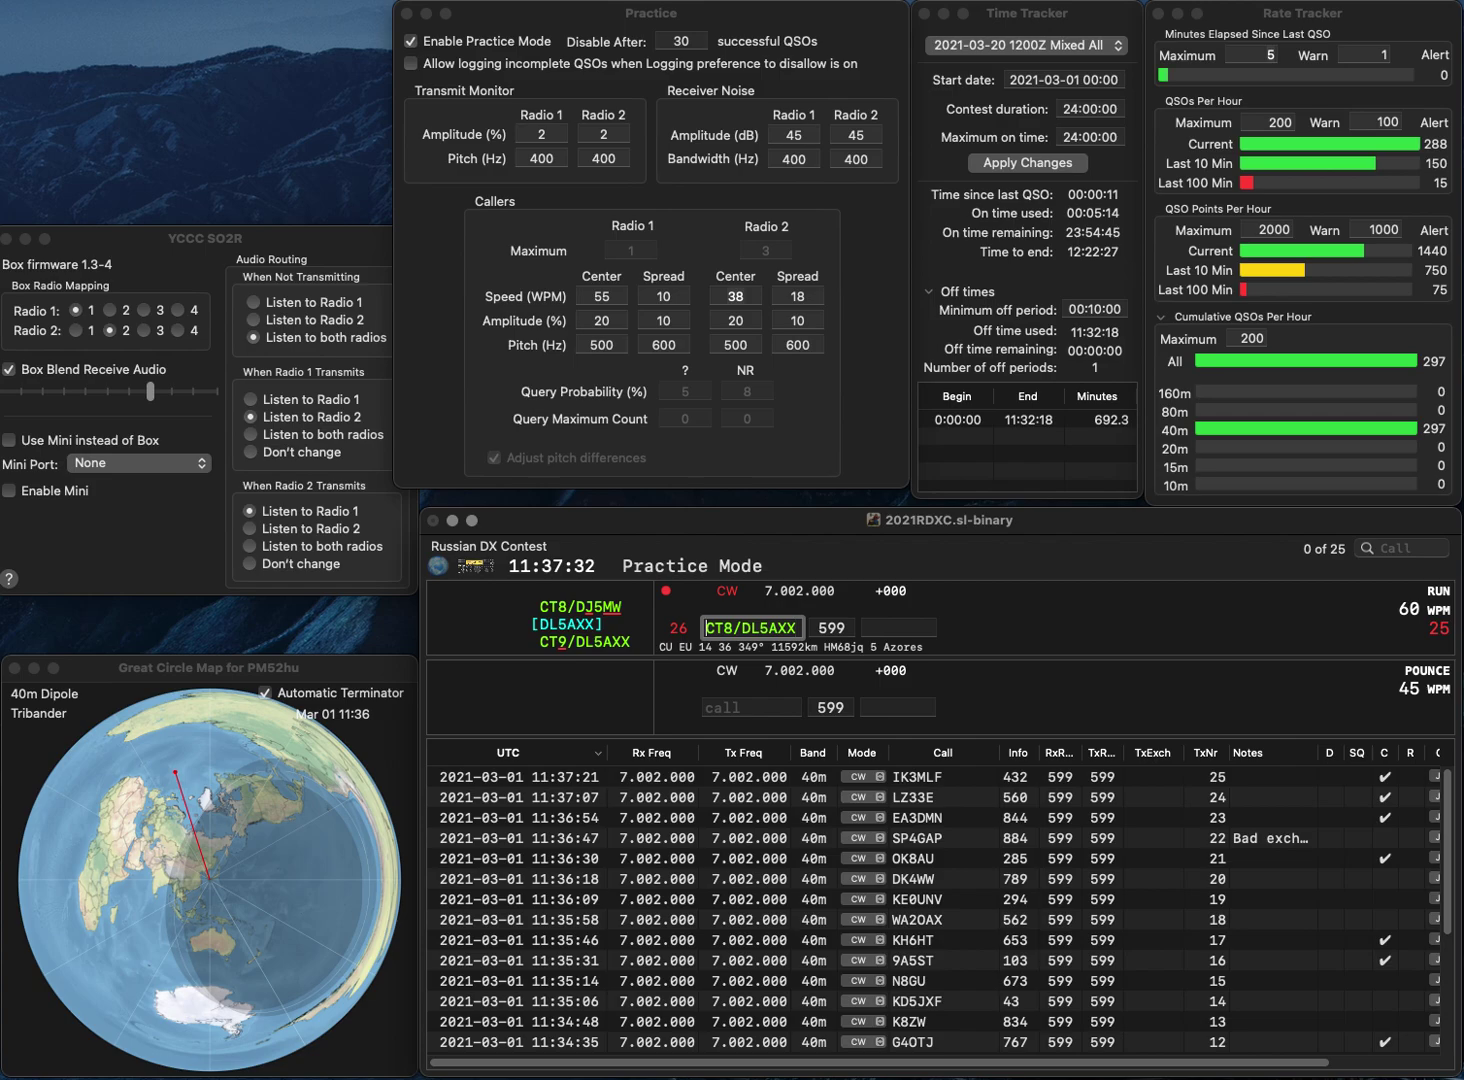
type("9")
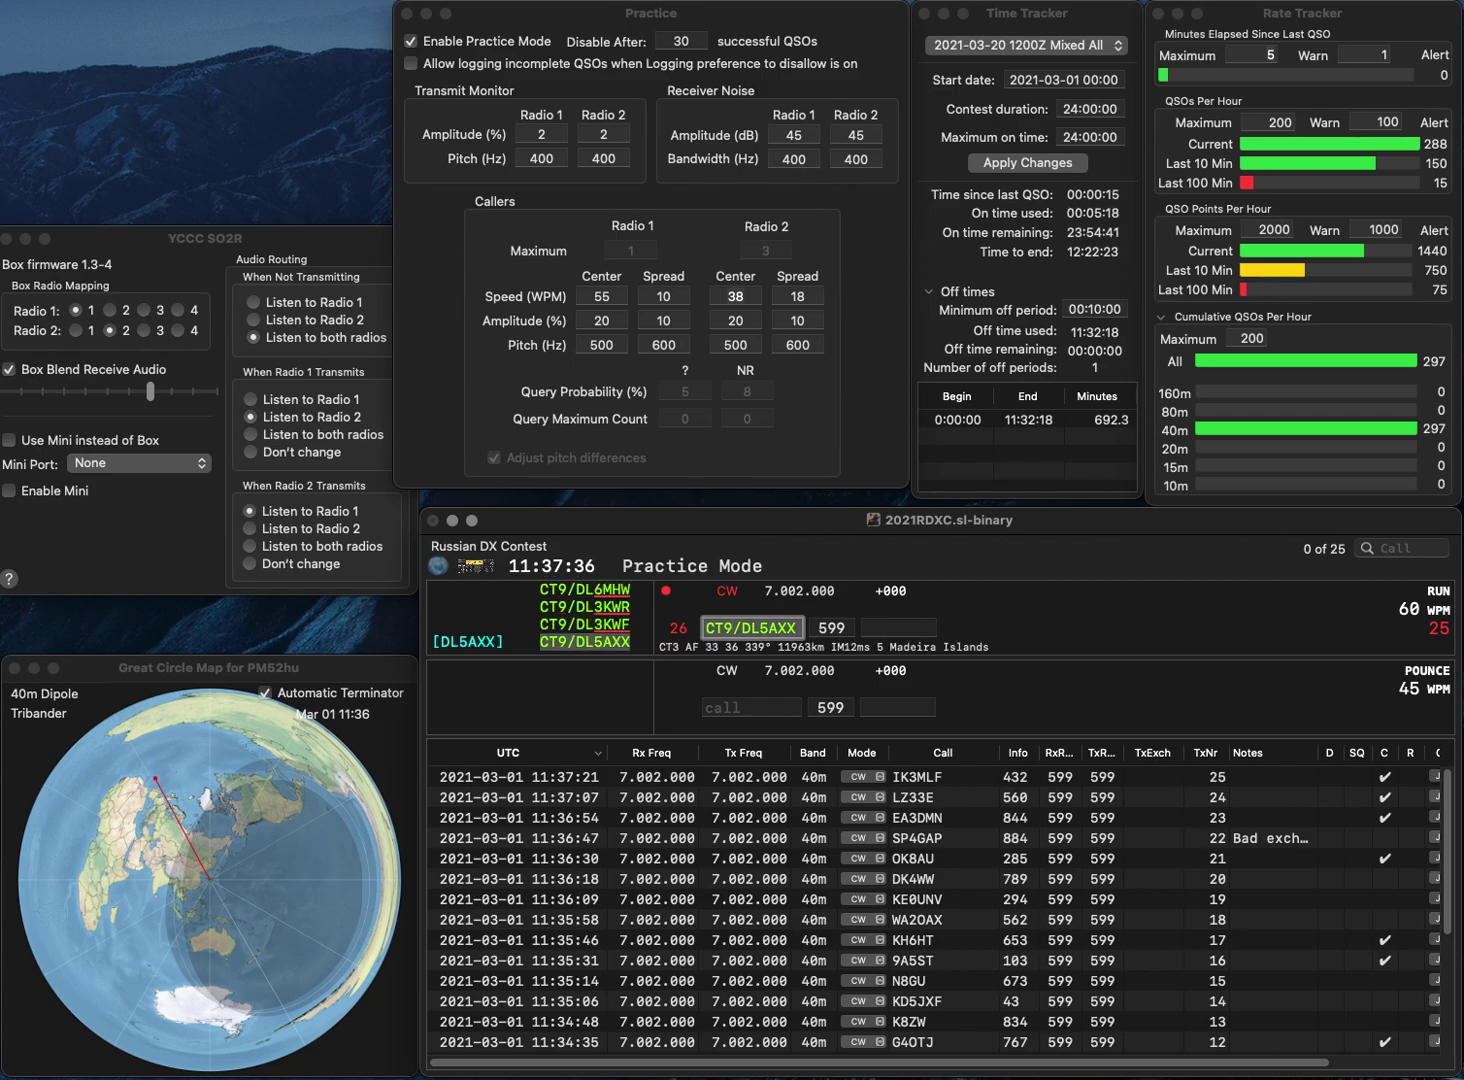
key("space")
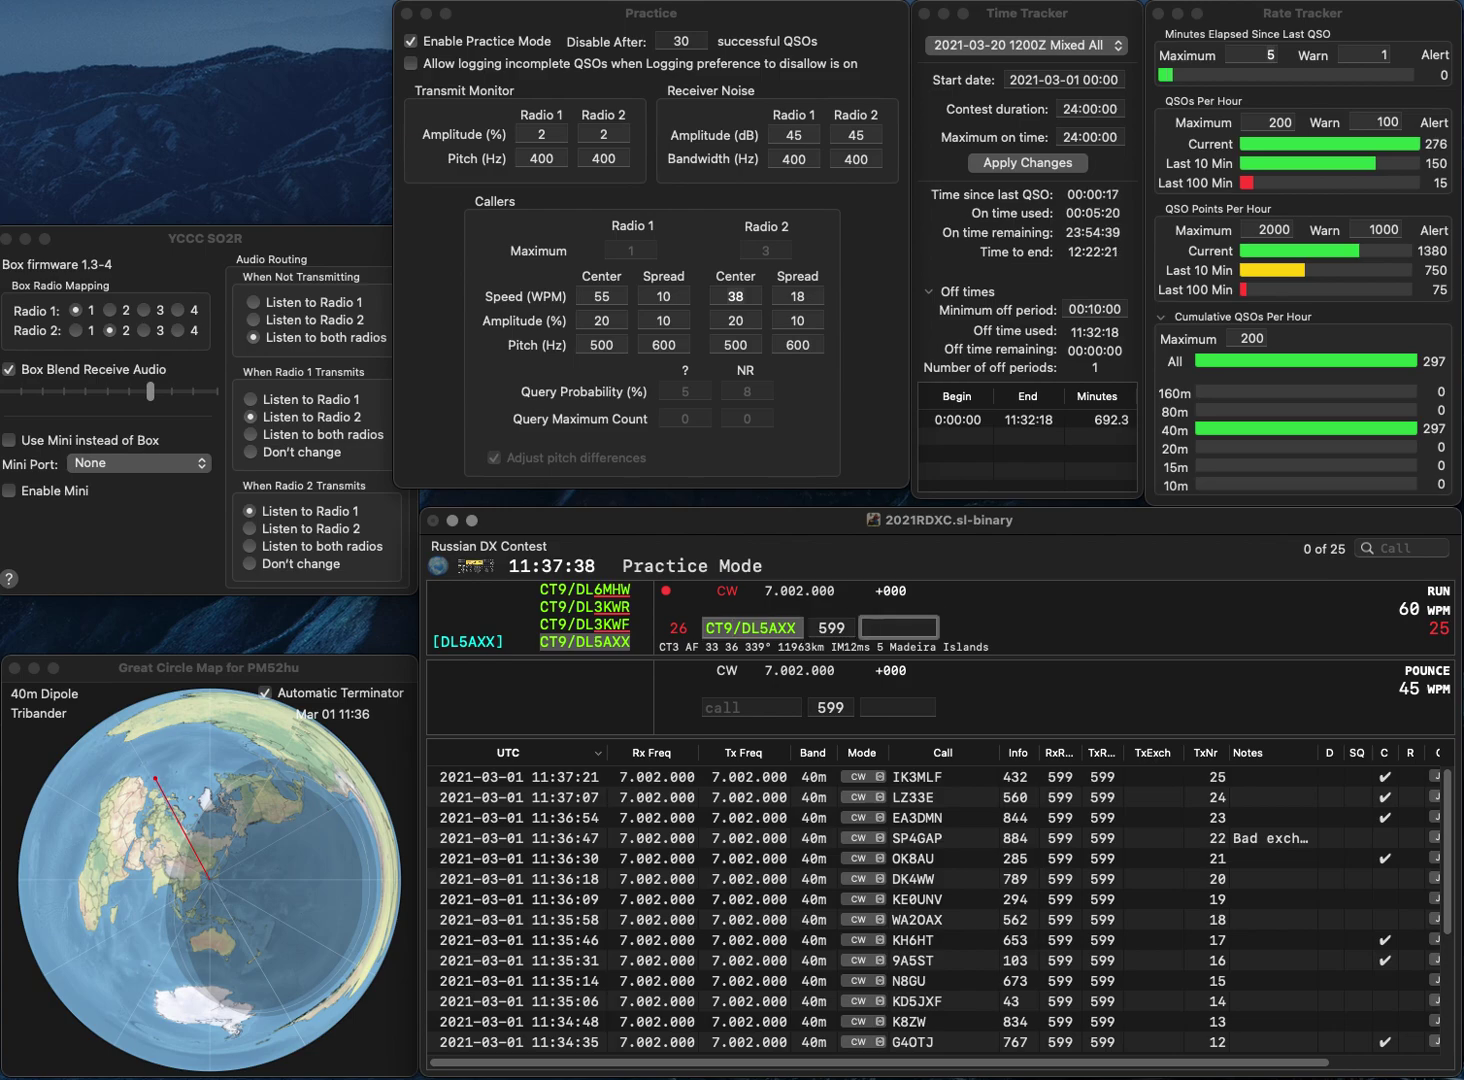
type("600")
key("Return")
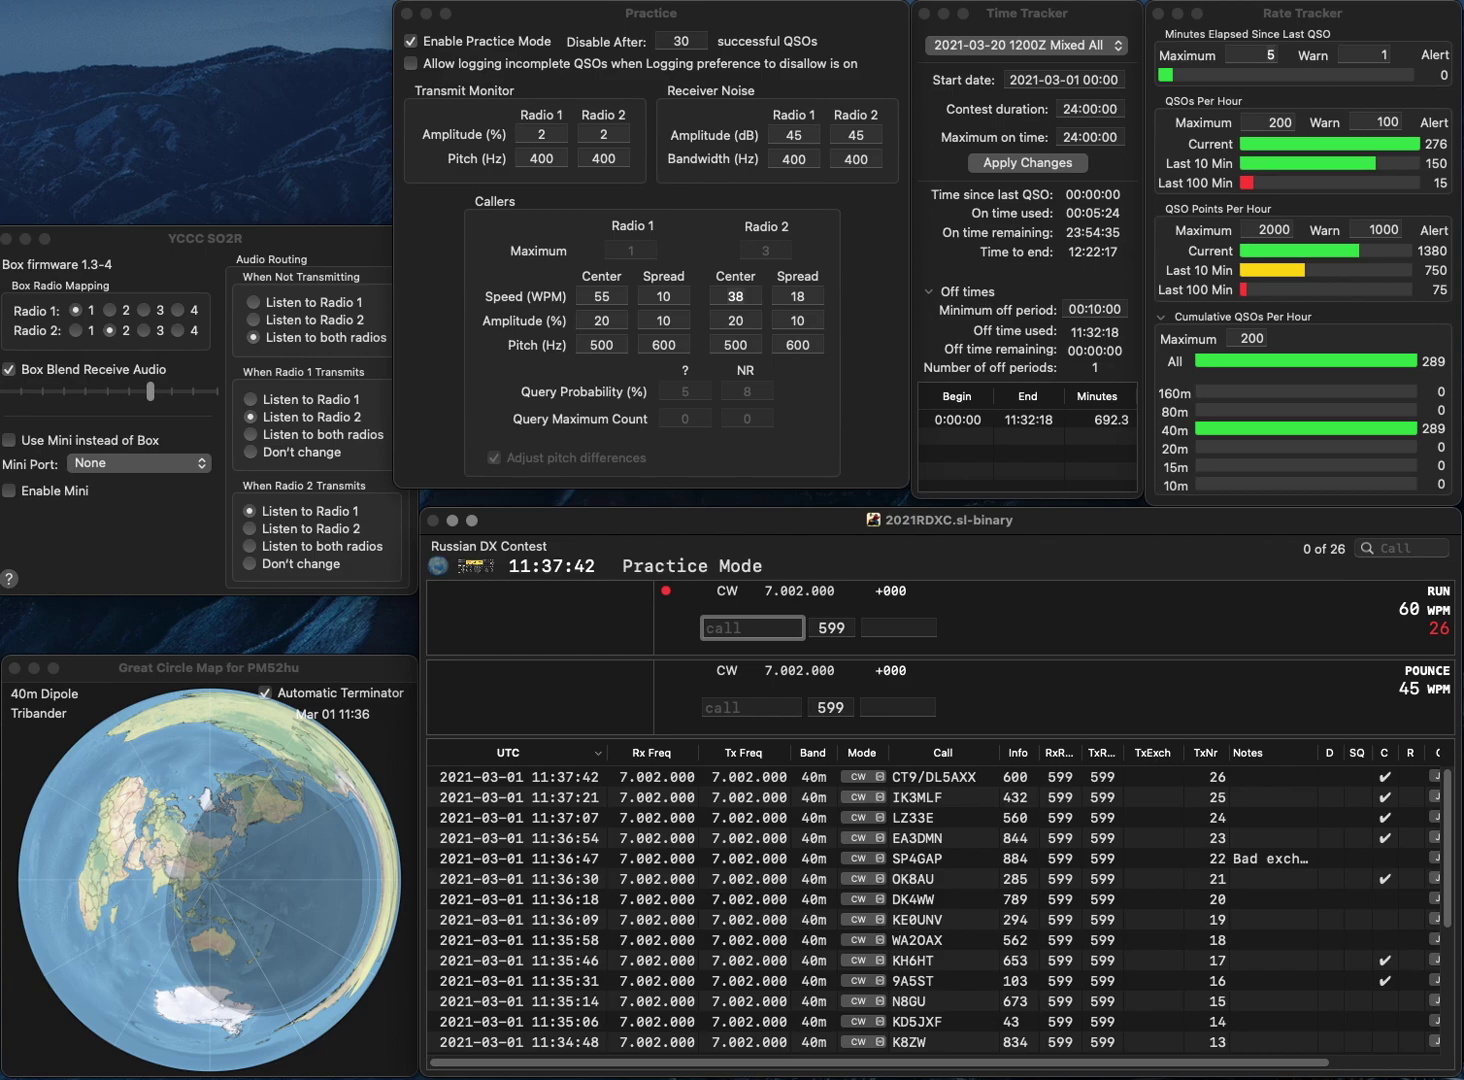
type("DH")
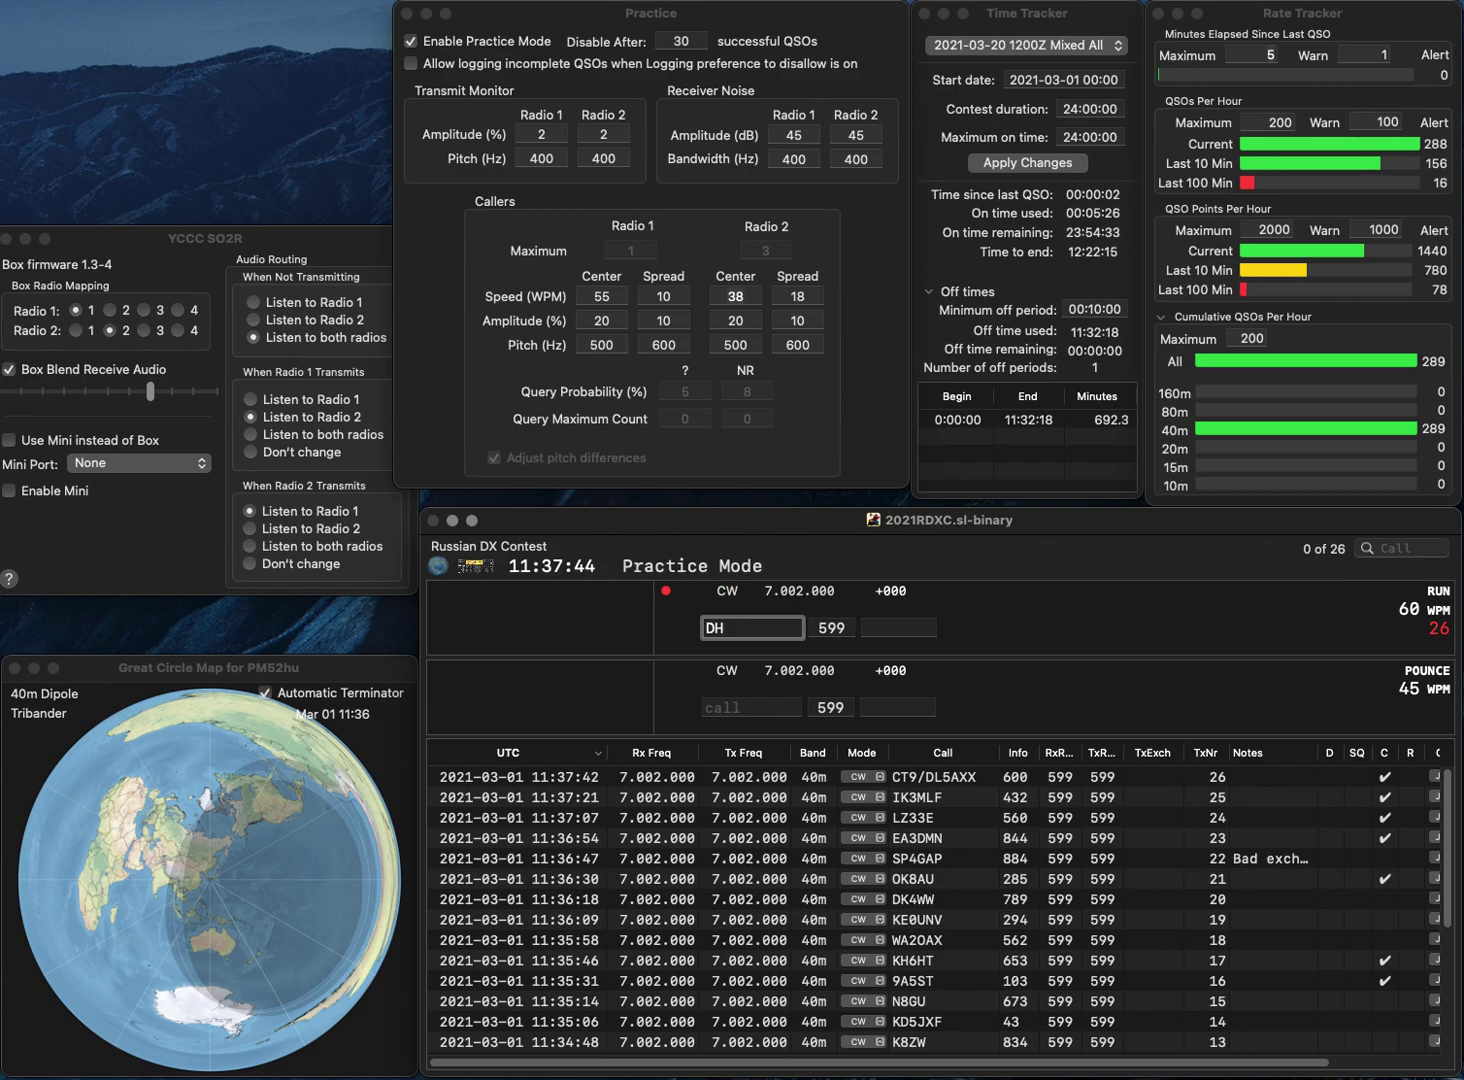
type("5NT")
key("Return")
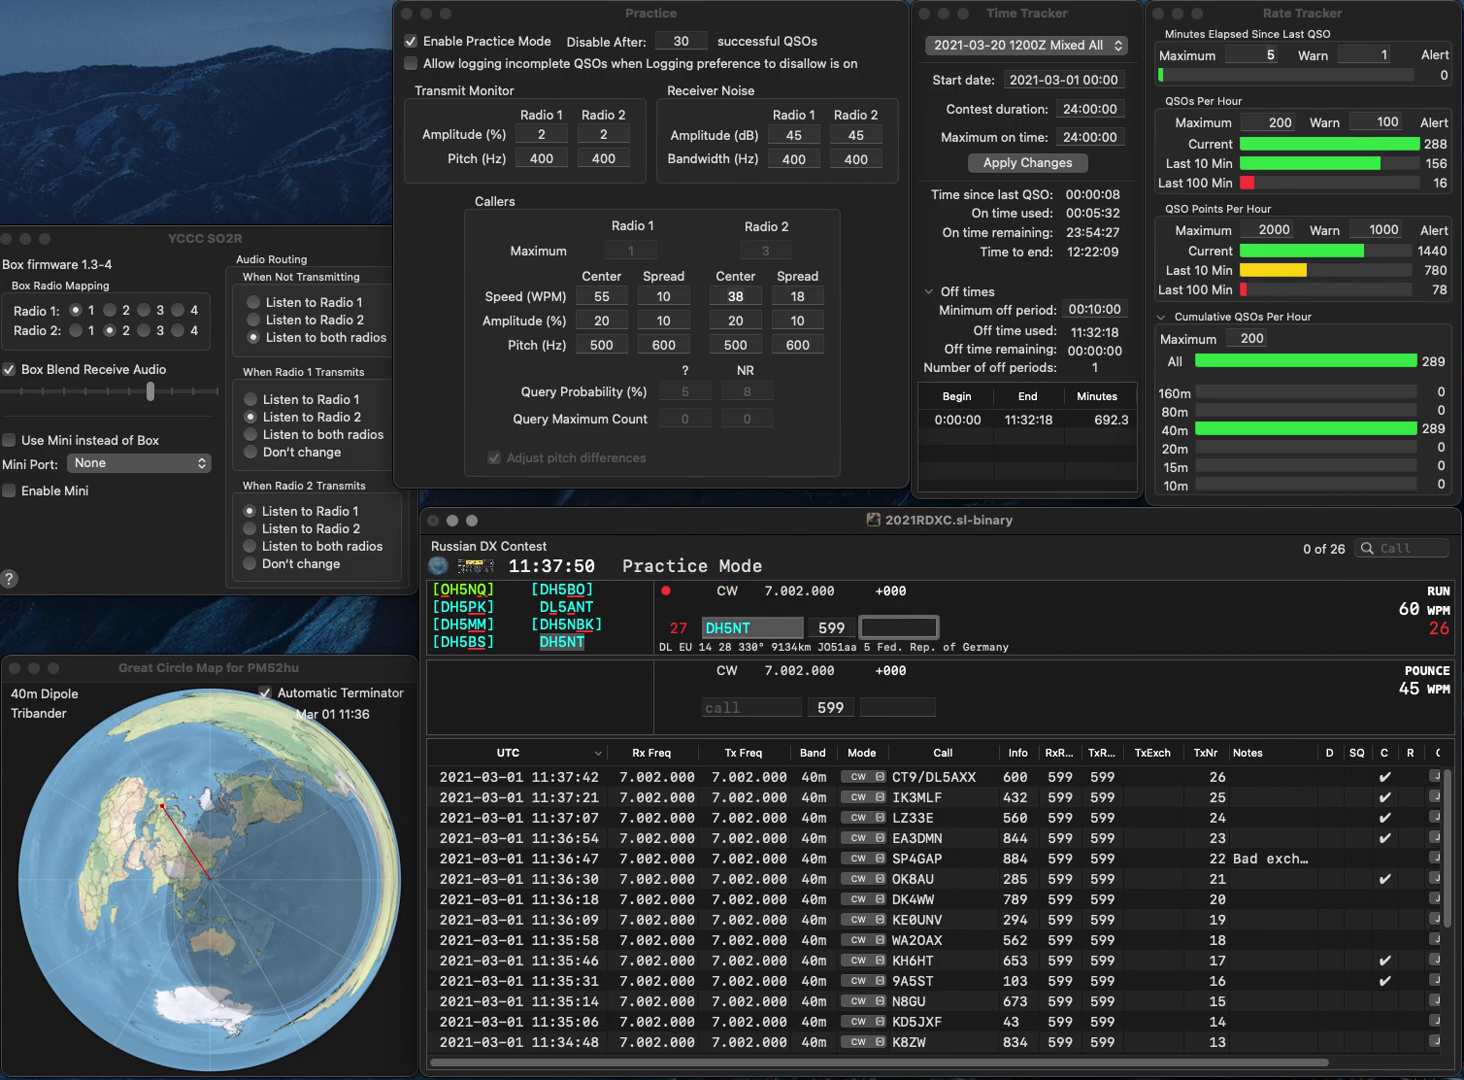
type("70")
key("Return")
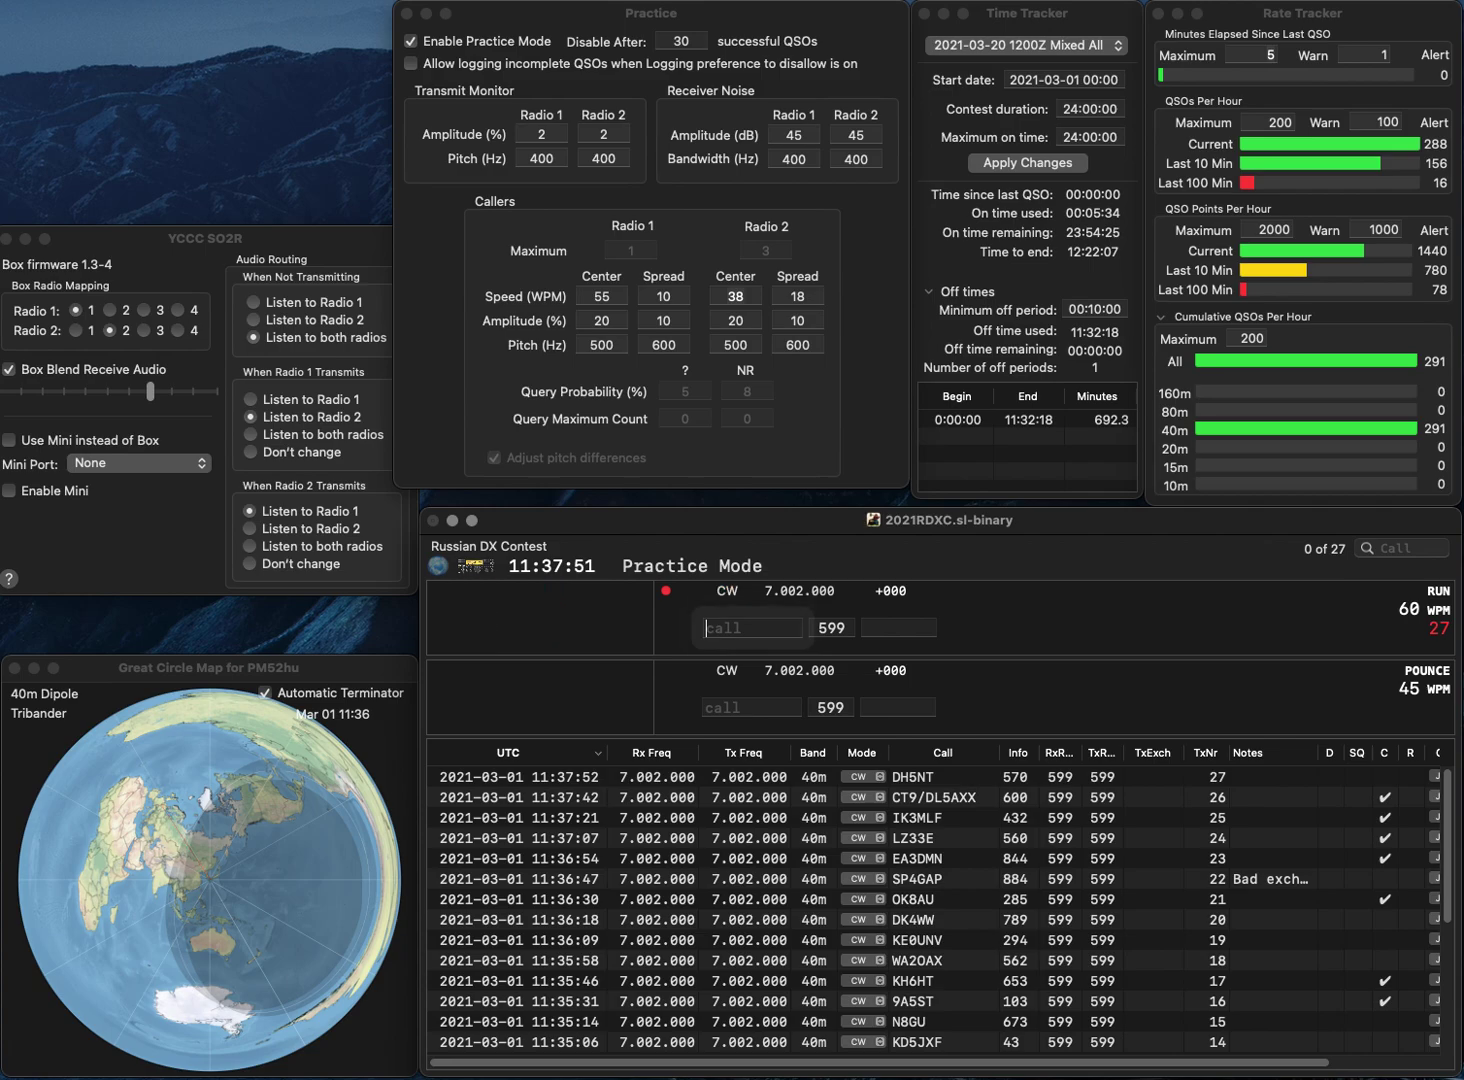
Step: Log a contact with PJ7PL on the Run radio with received number 721
type("W")
key("BackSpace")
type("PJ7L")
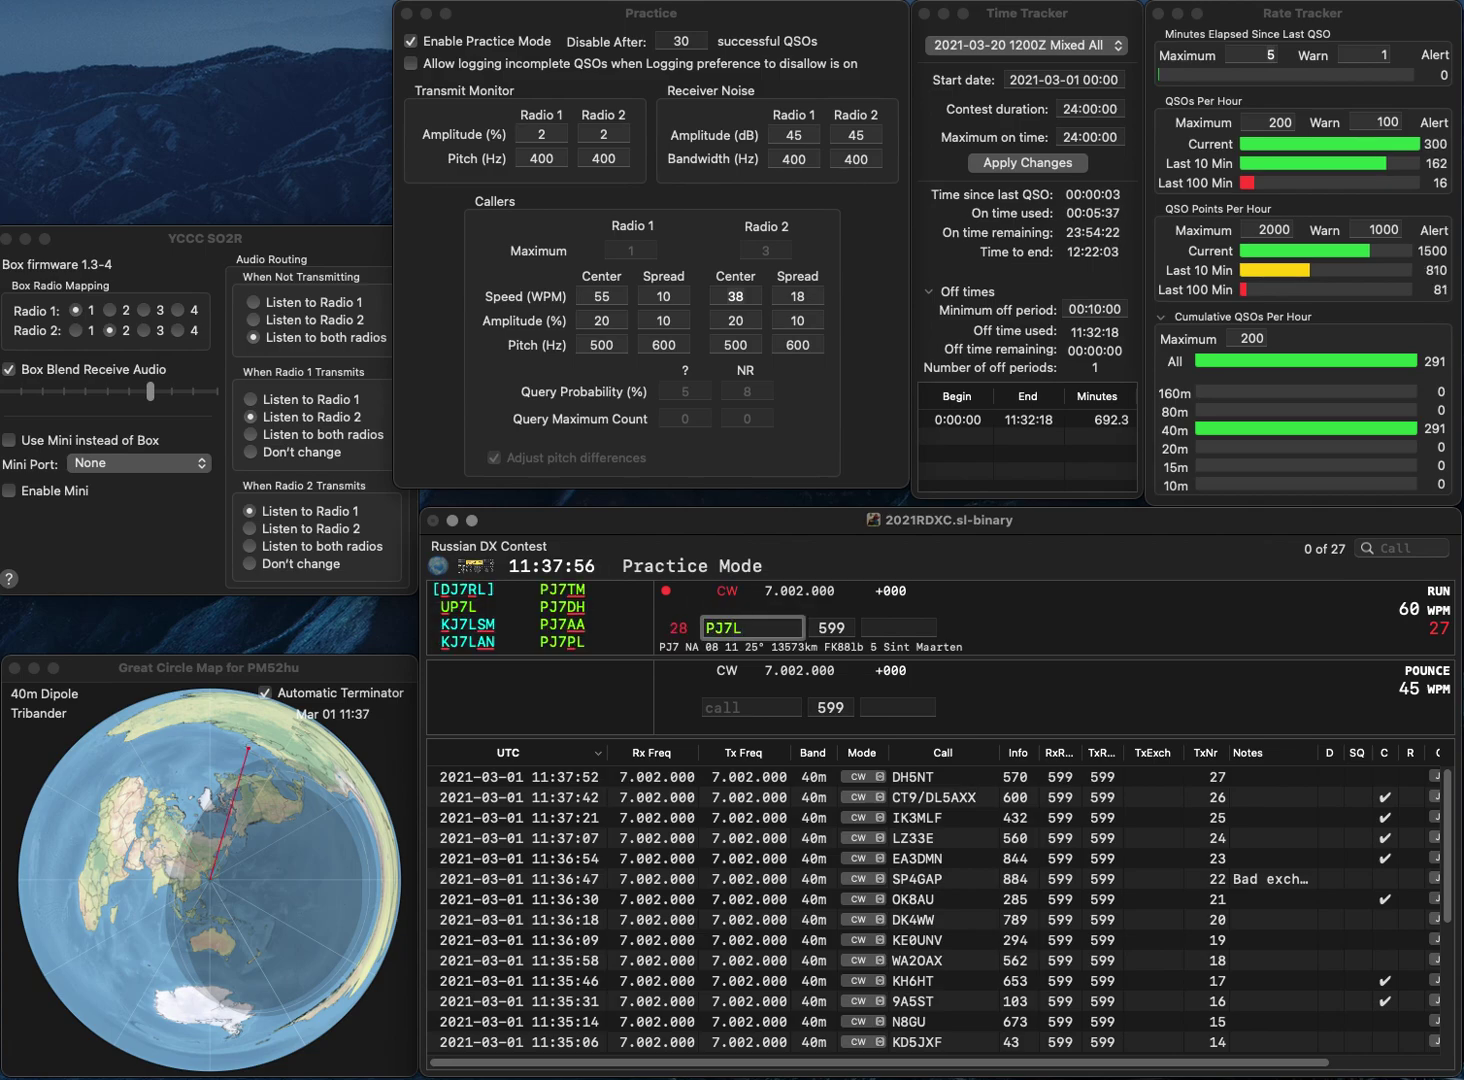
key("BackSpace")
type("PJ")
key("BackSpace")
type("L")
key("space")
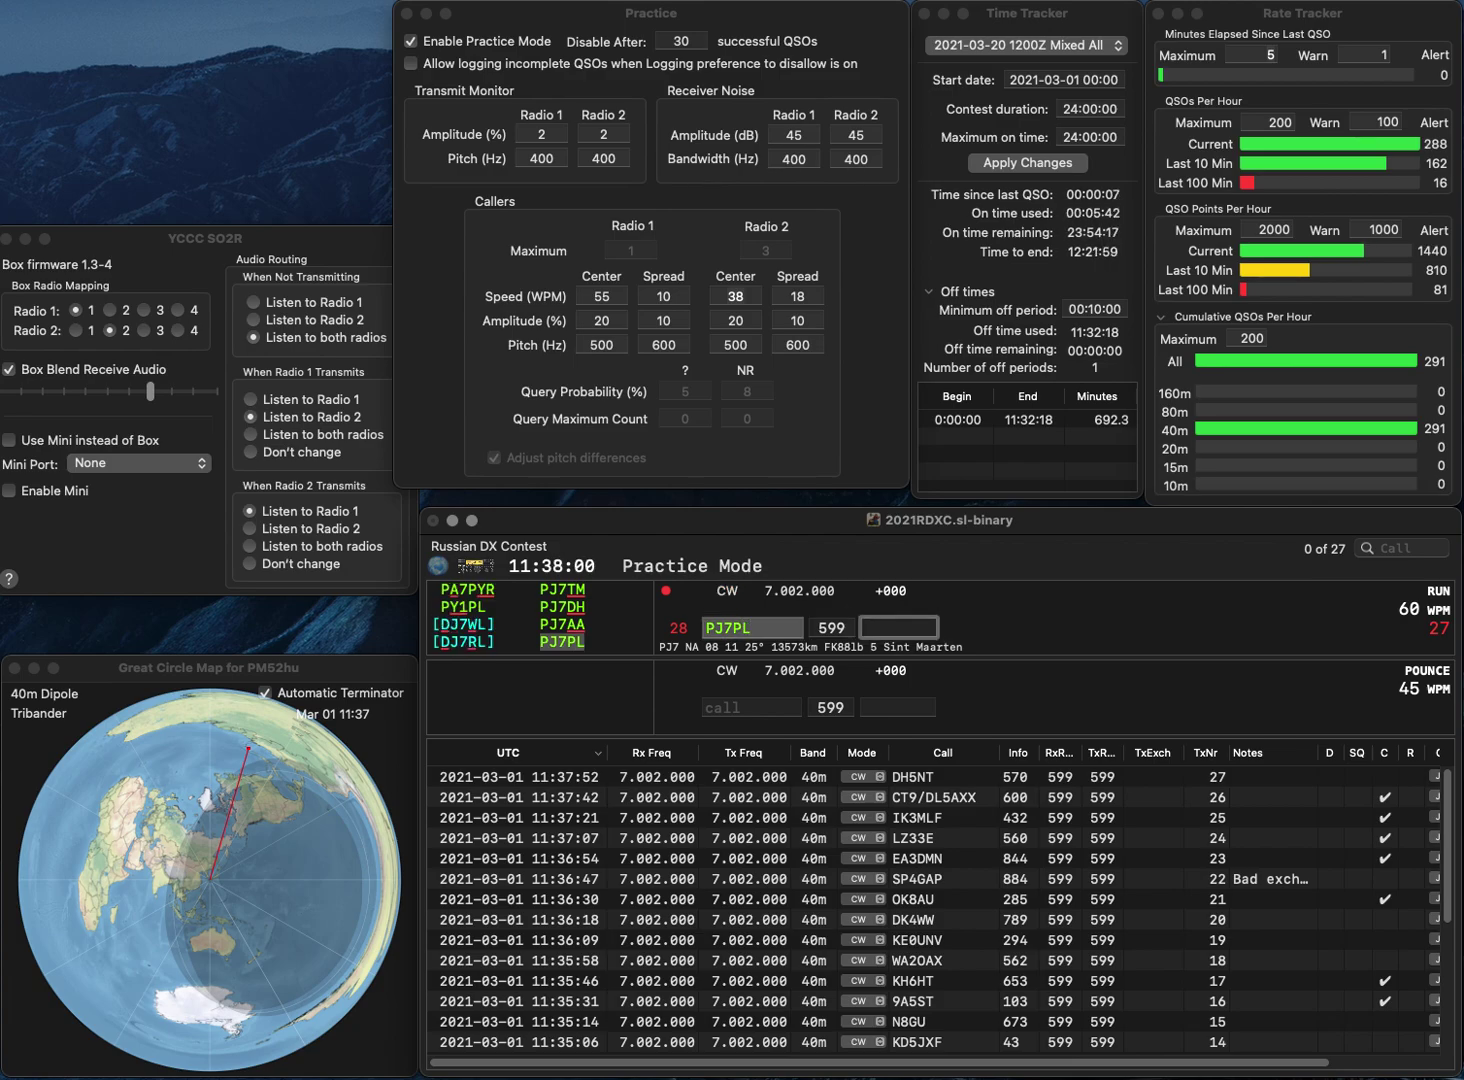
type("72")
key("Return")
type("WZ")
key("BackSpace")
type("7")
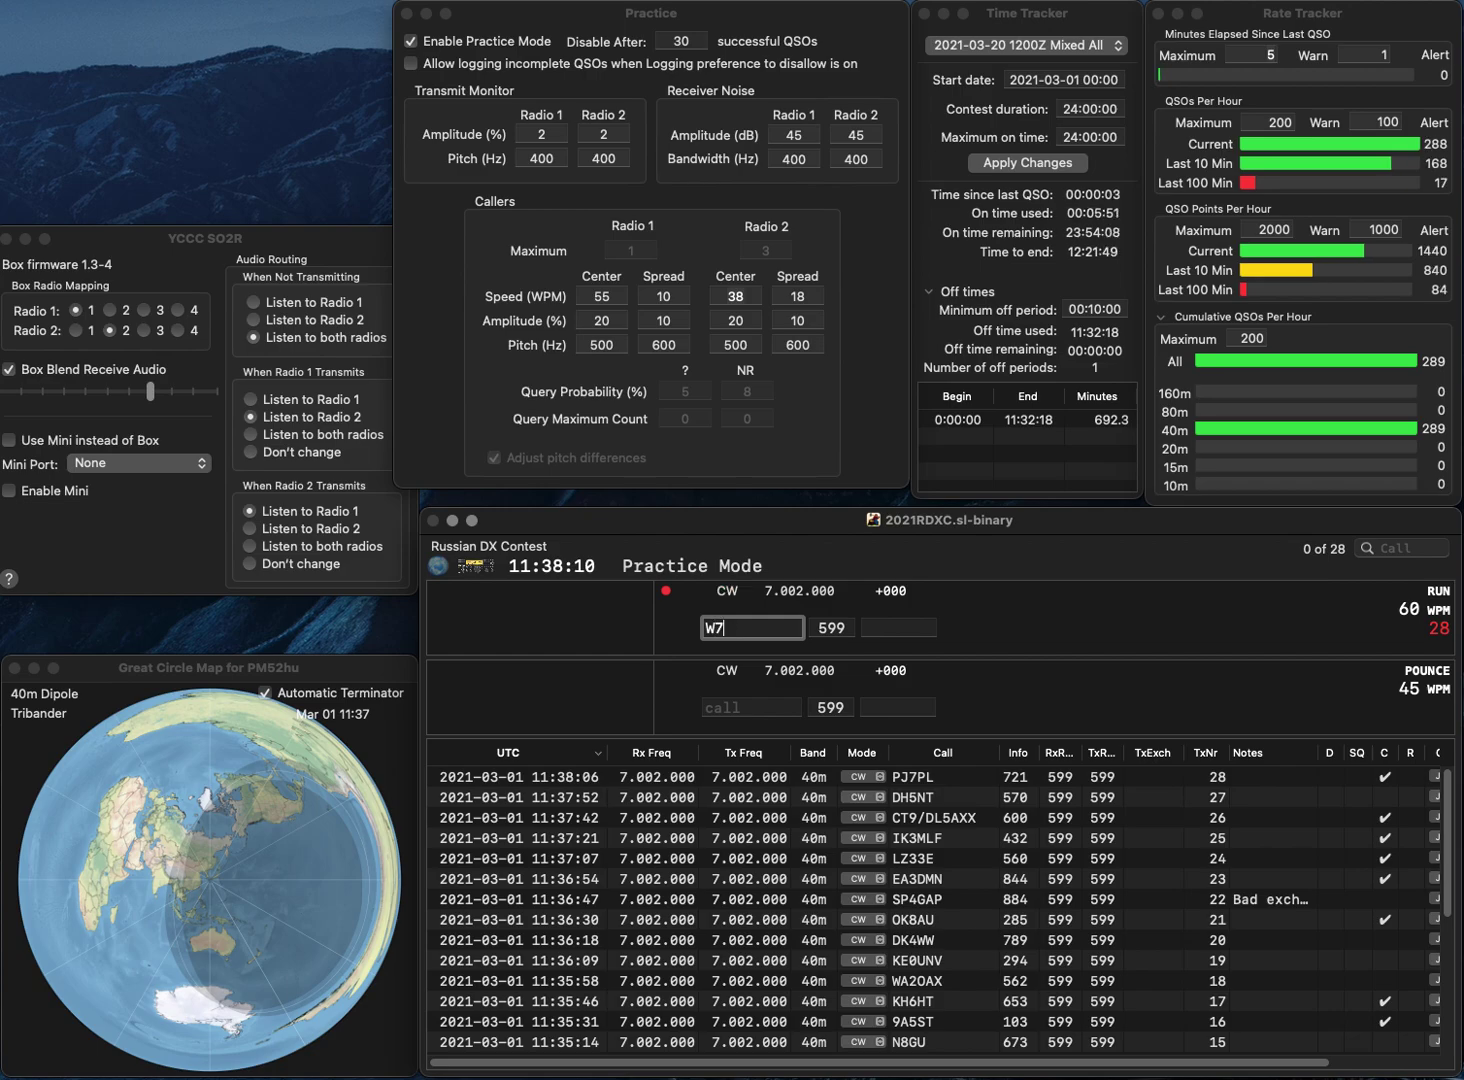
type("VM")
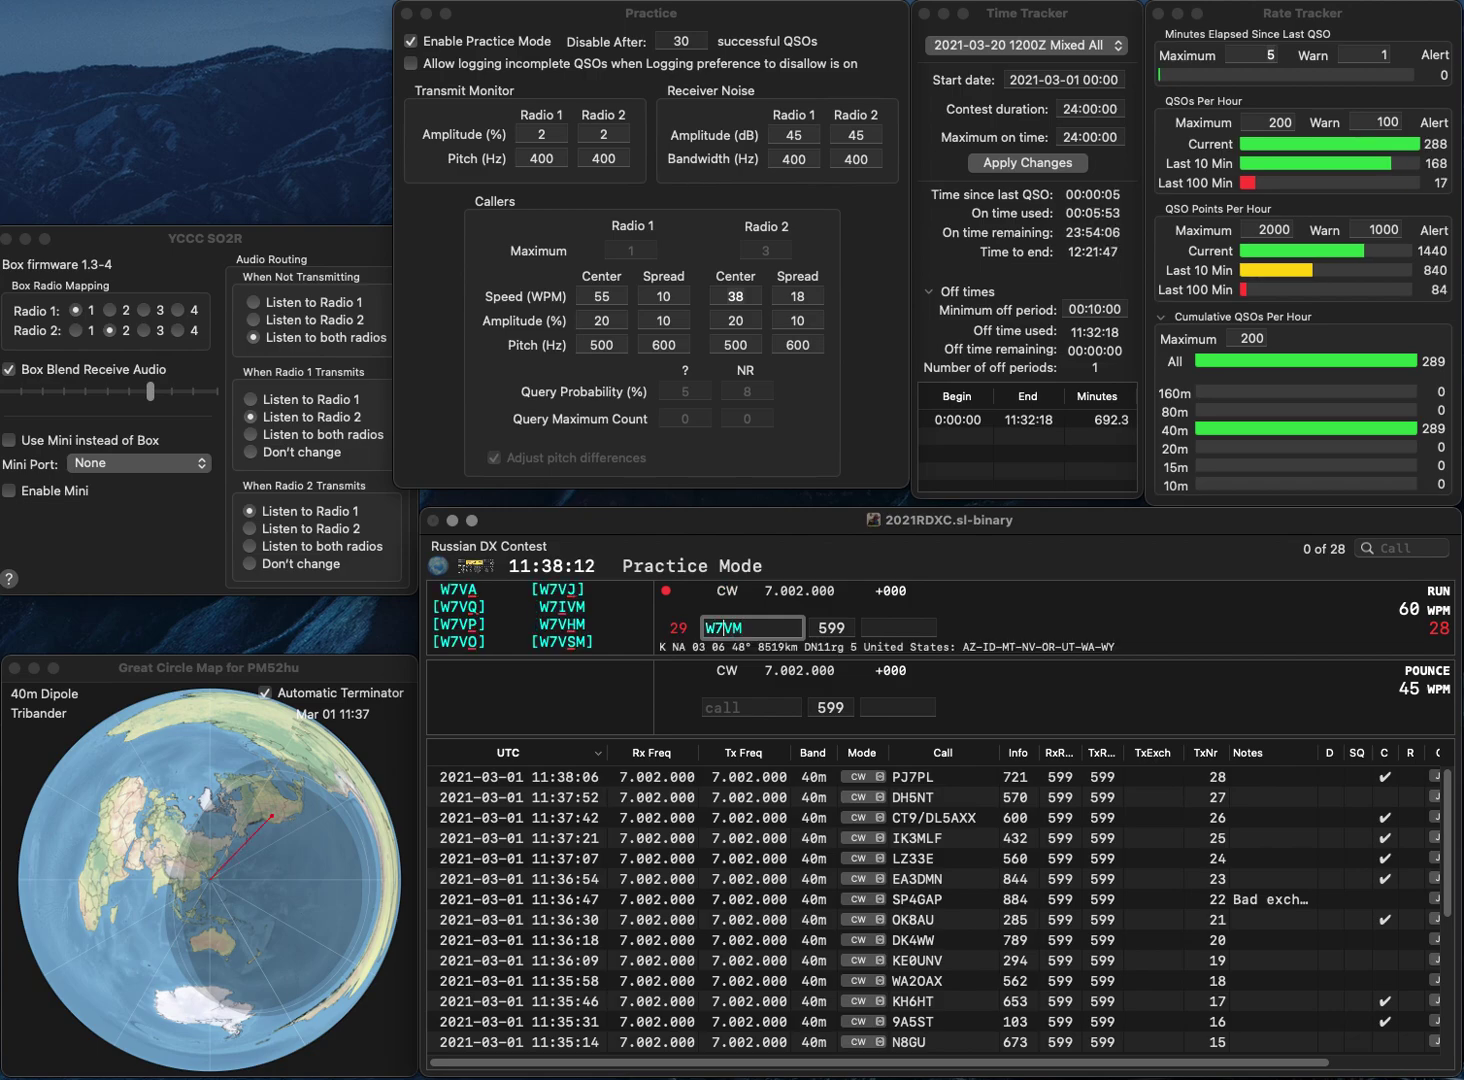
key("BackSpace")
key("BackSpace")
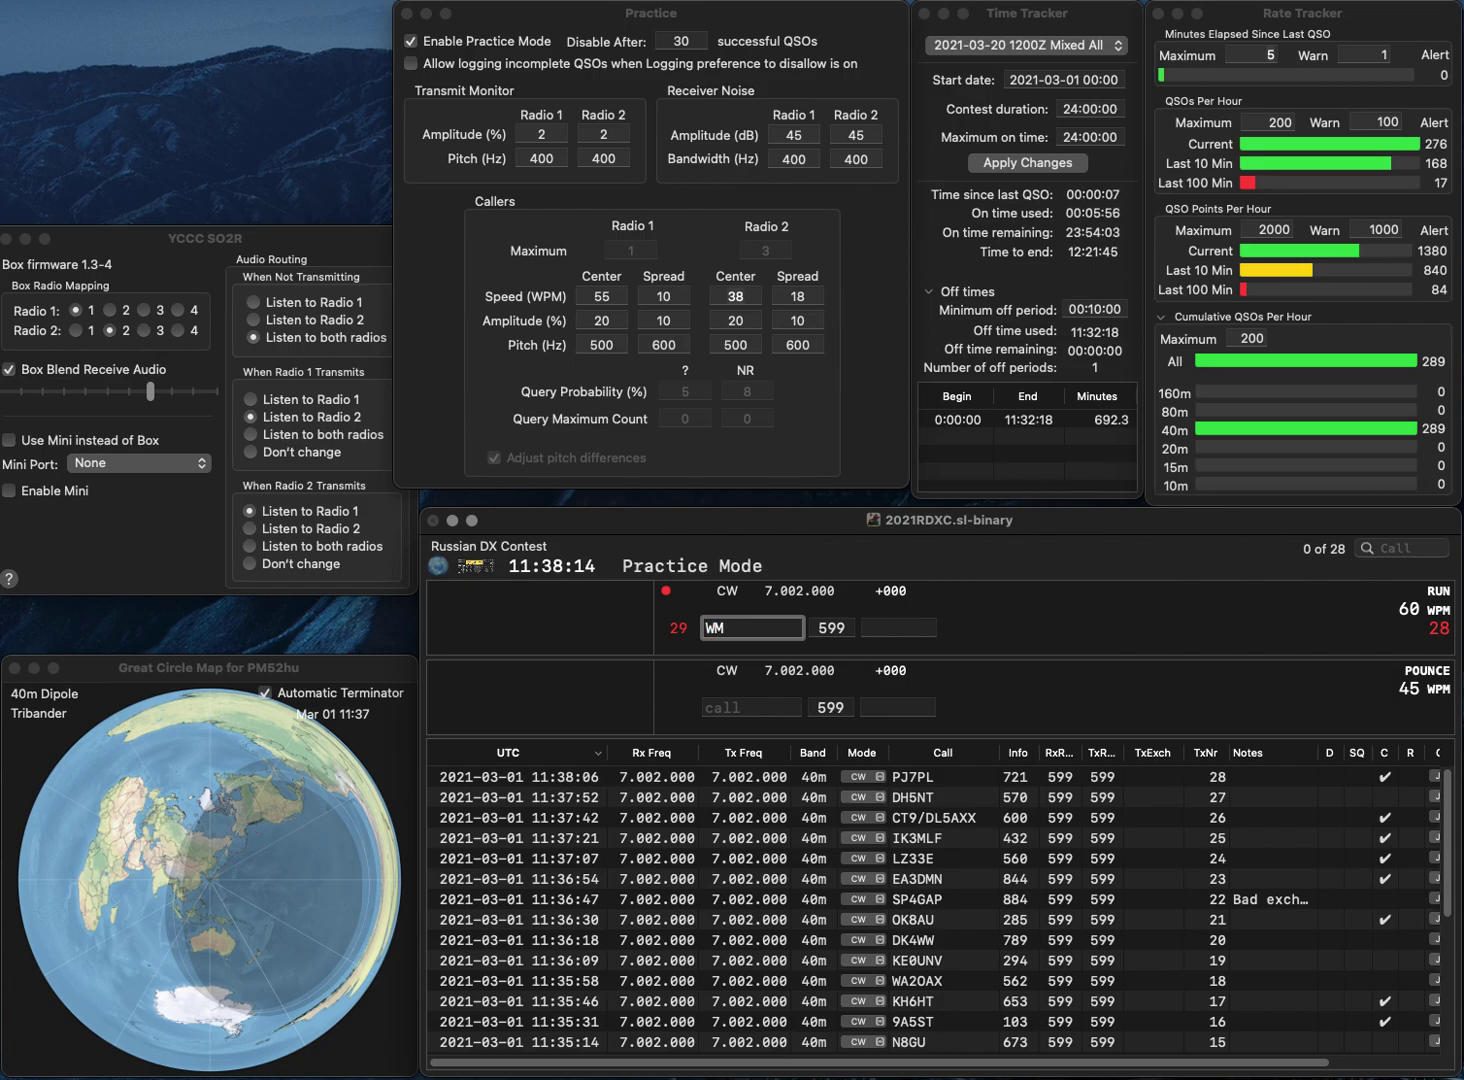
type("Z4")
key("Tab")
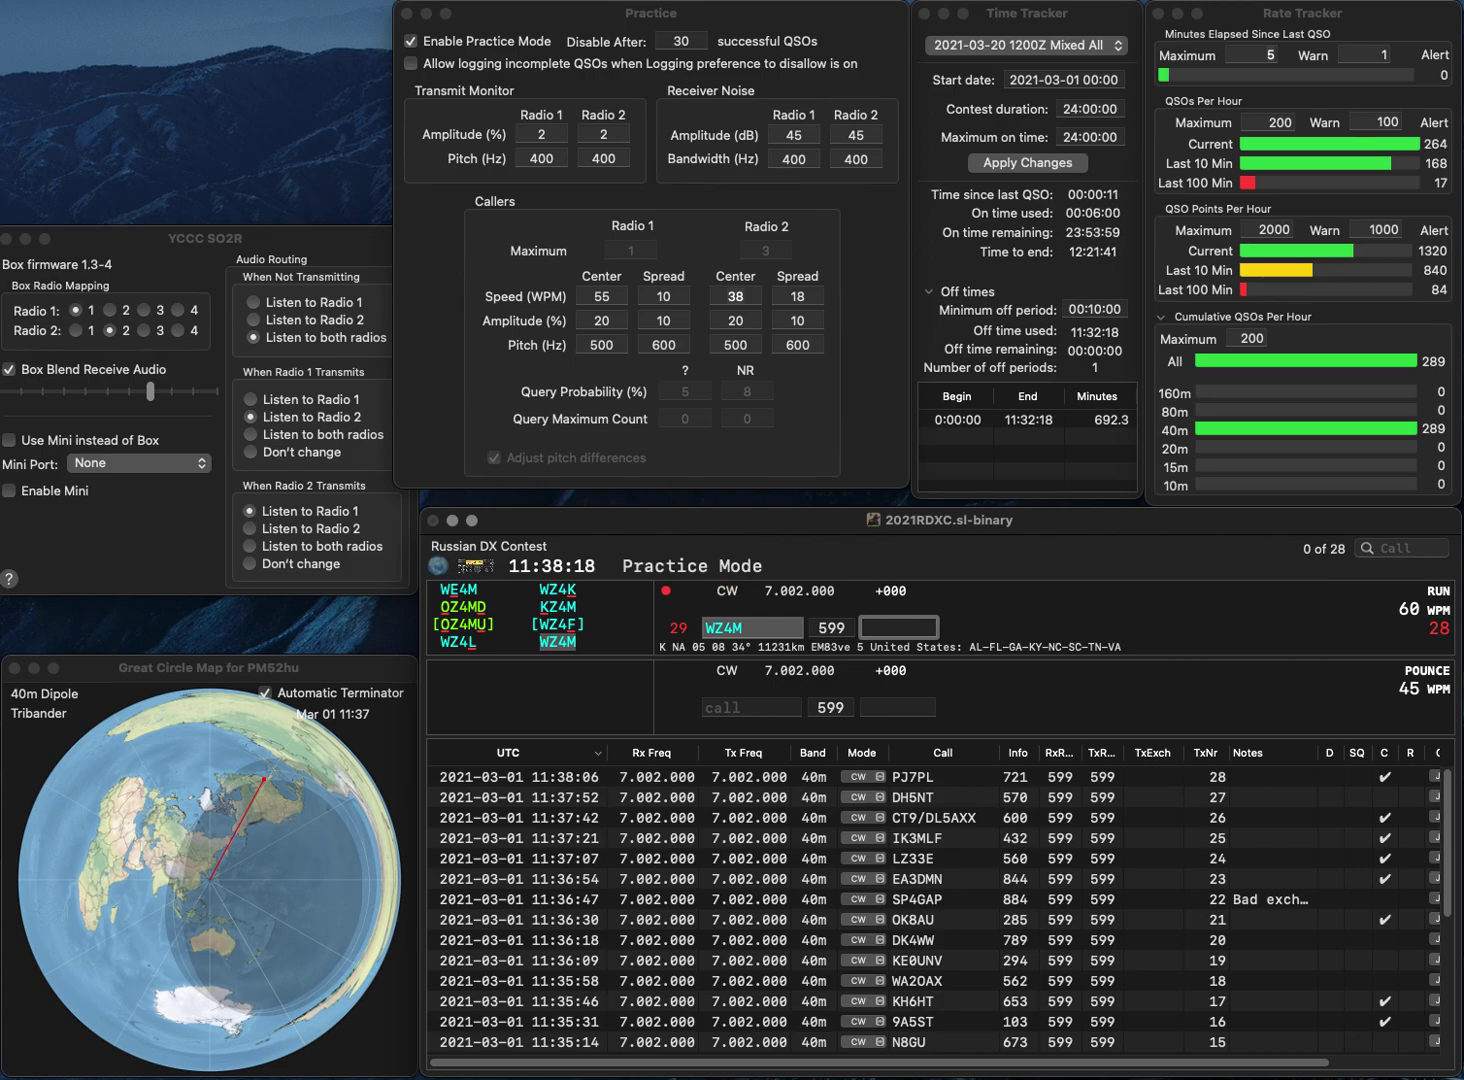
type("62")
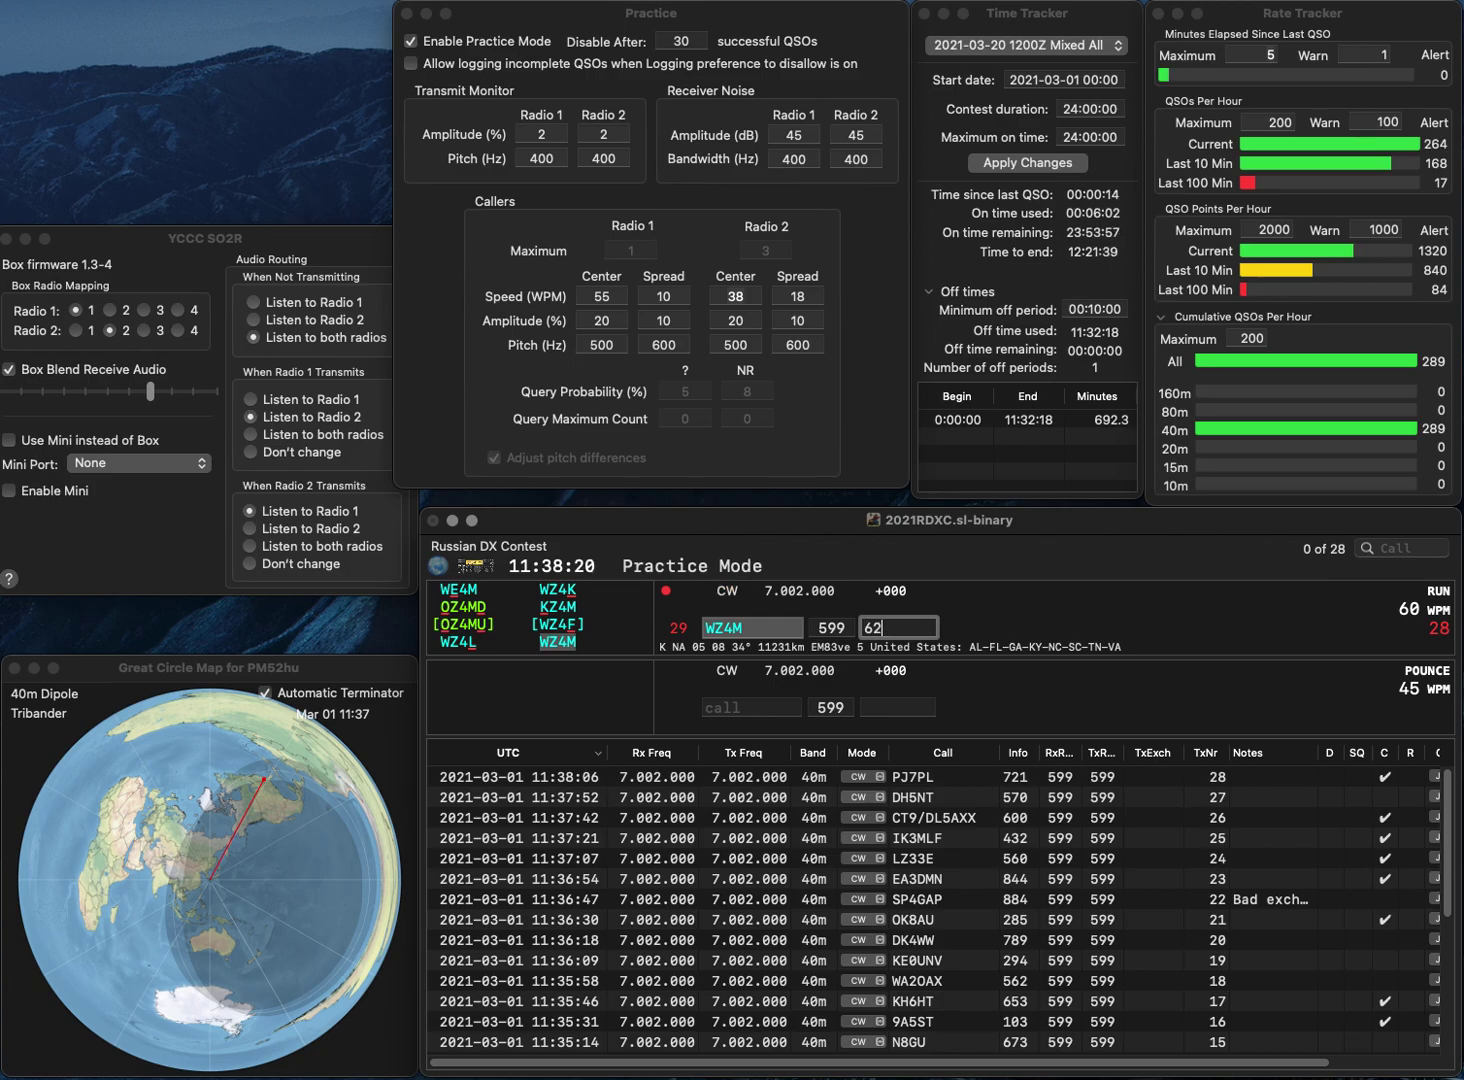
key("Return")
type("I")
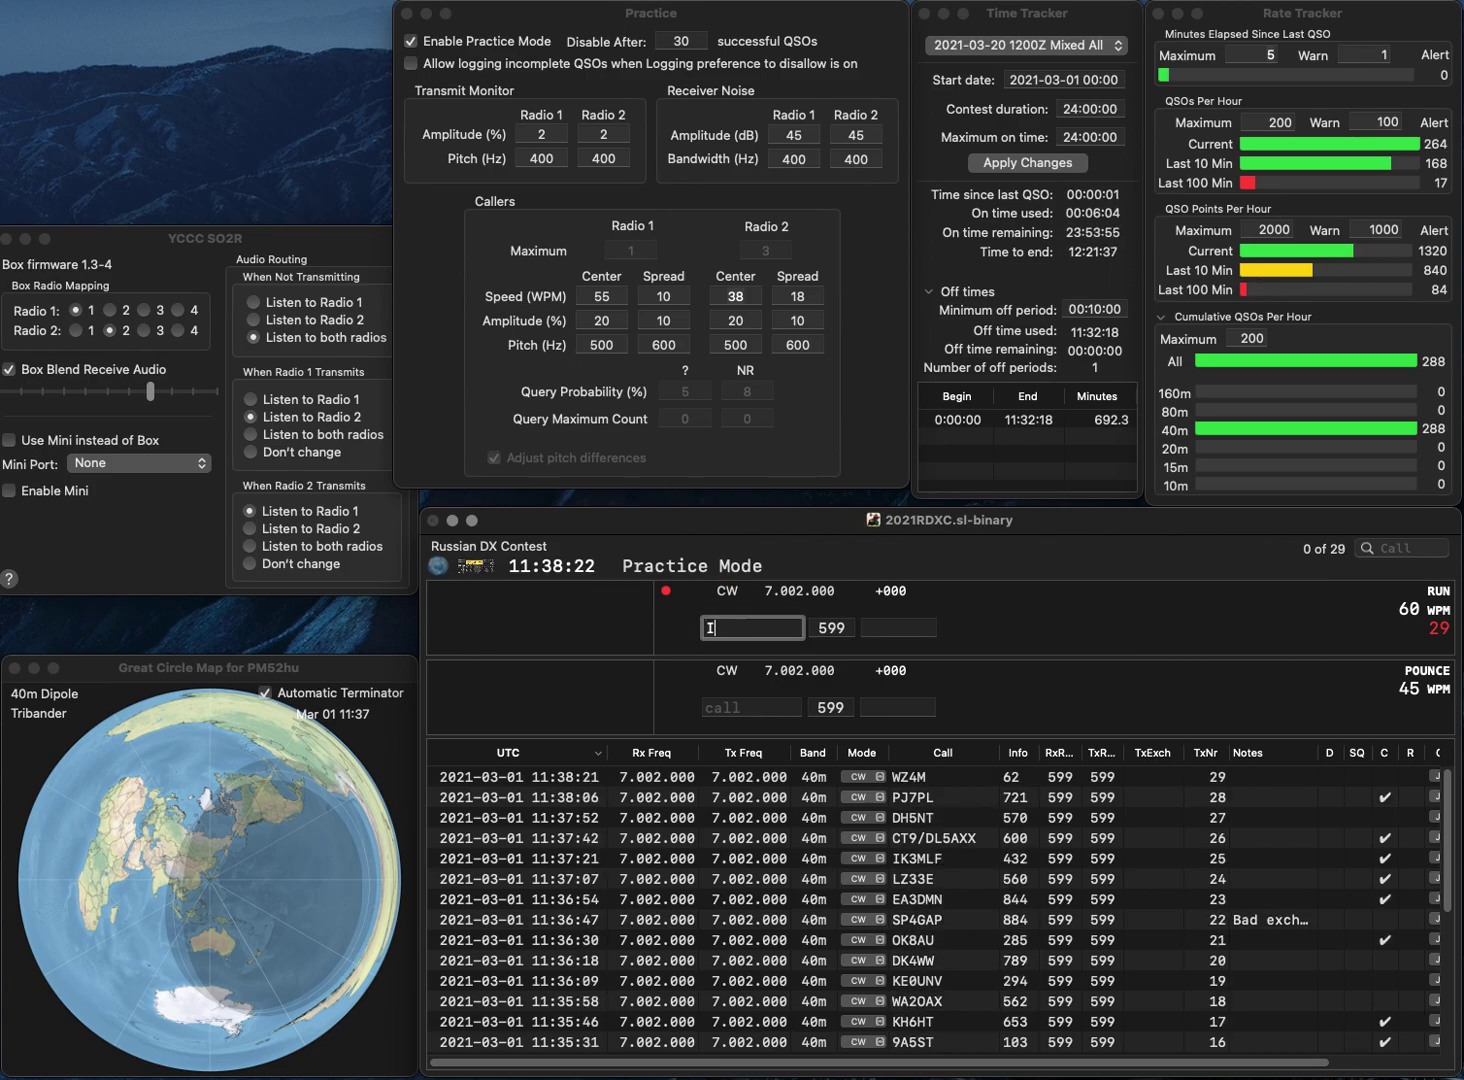
type("K3FET")
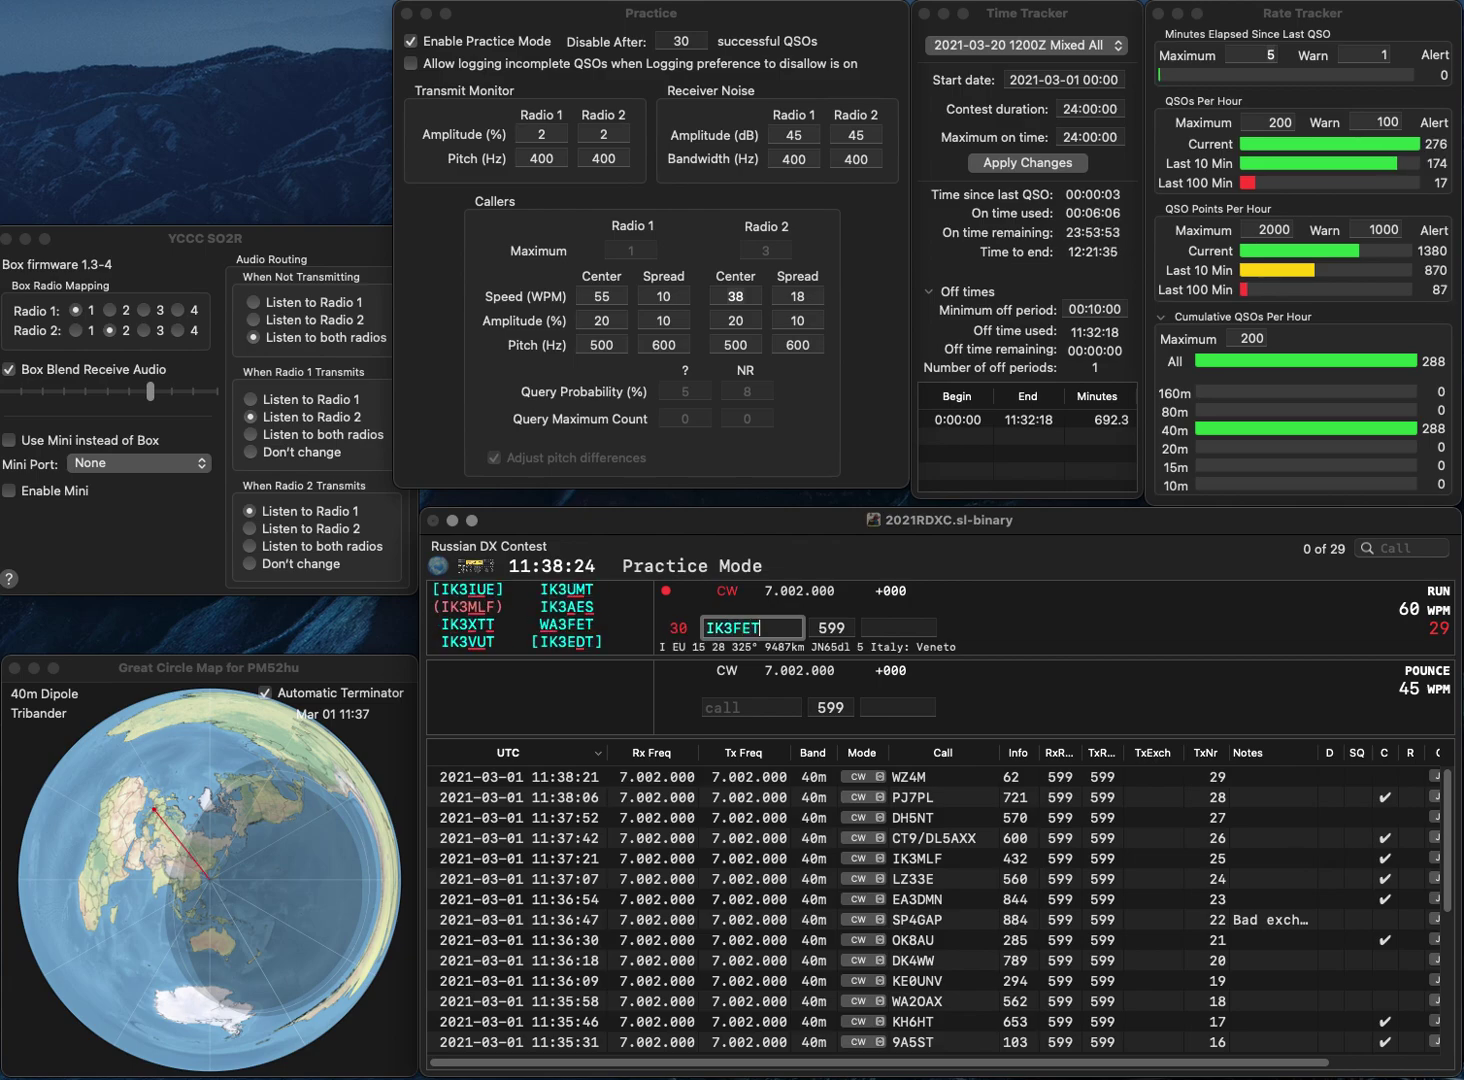
left_click(722, 628)
key("BackSpace")
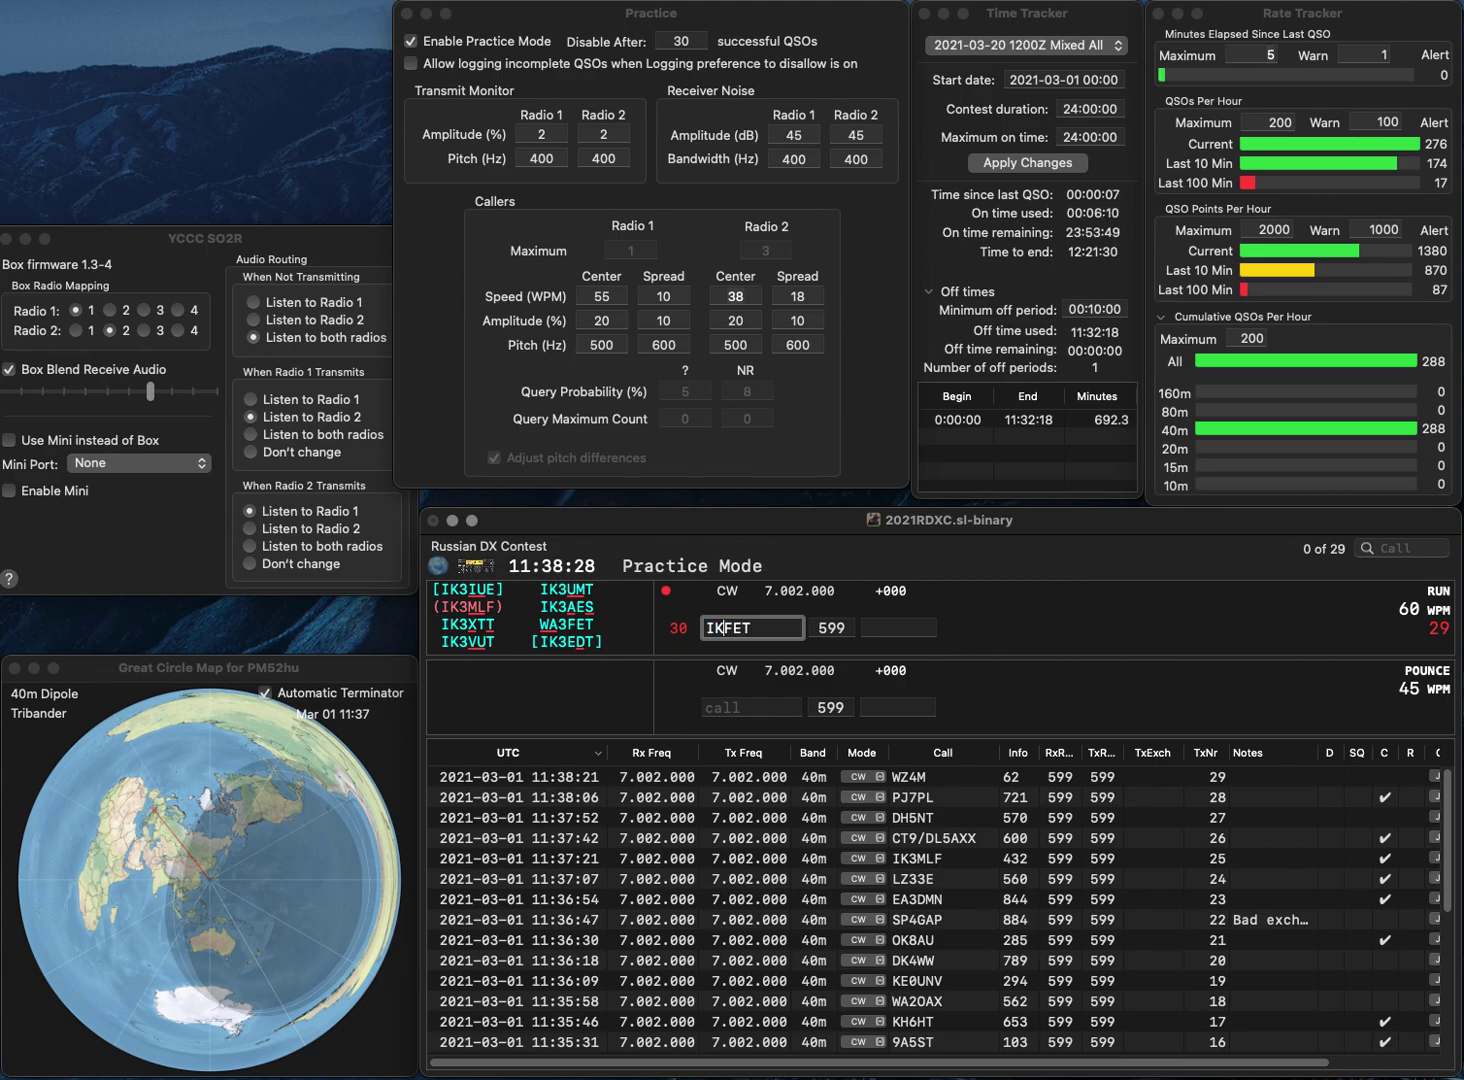
type("4")
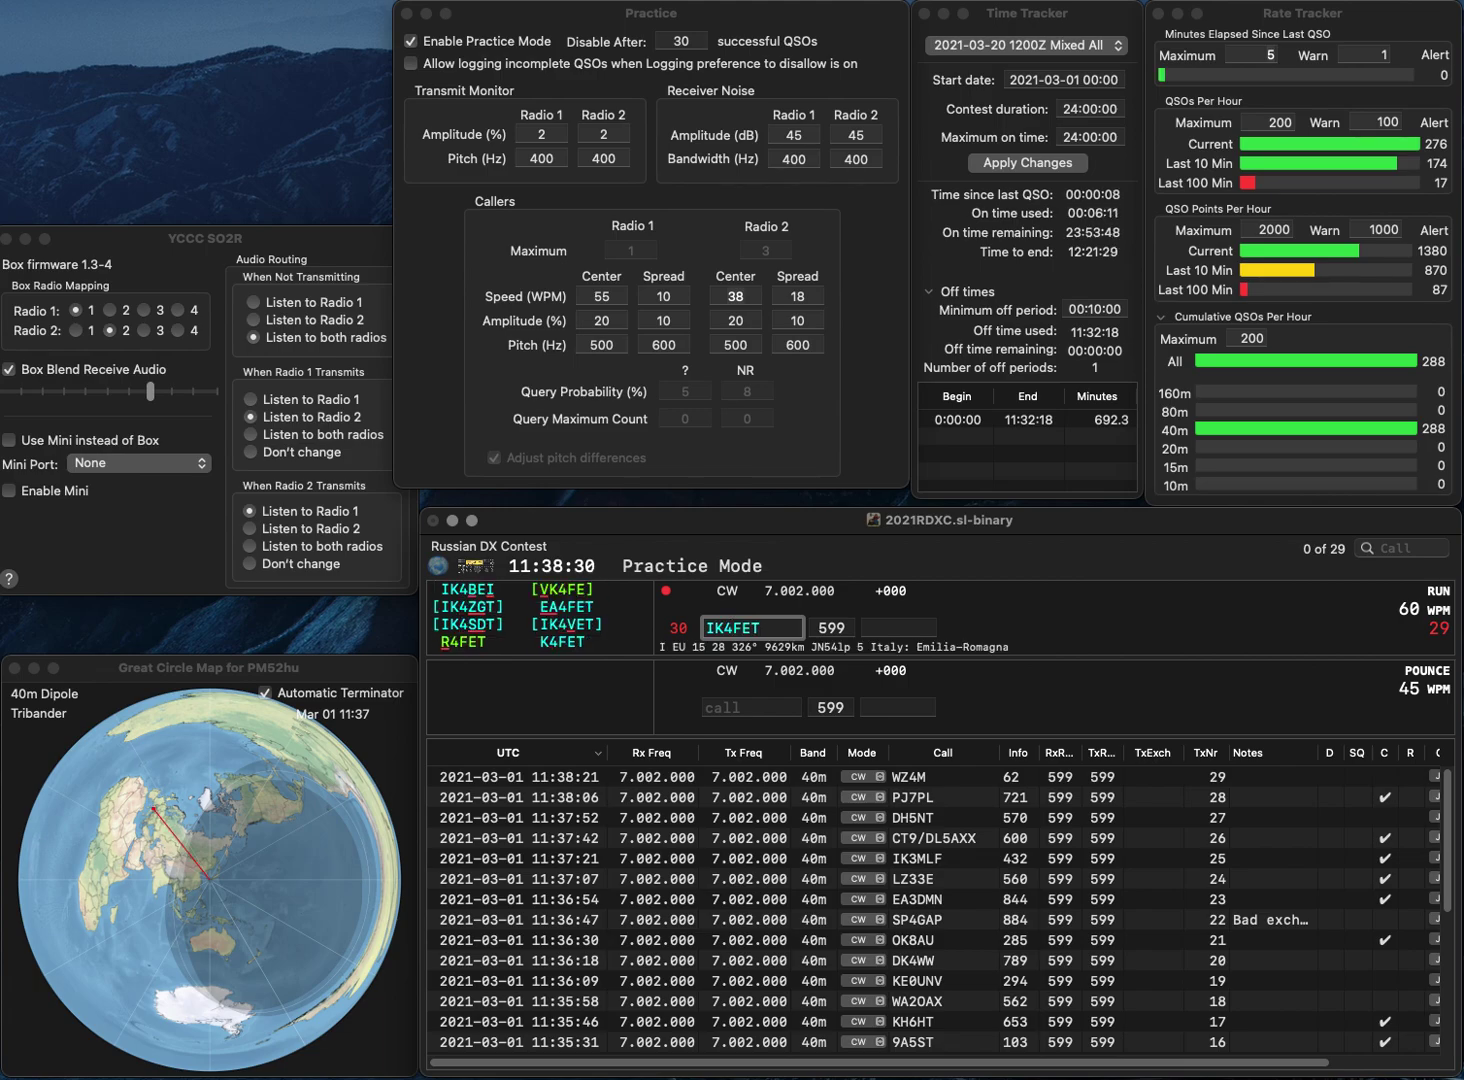
key("BackSpace")
type("V")
key("Return")
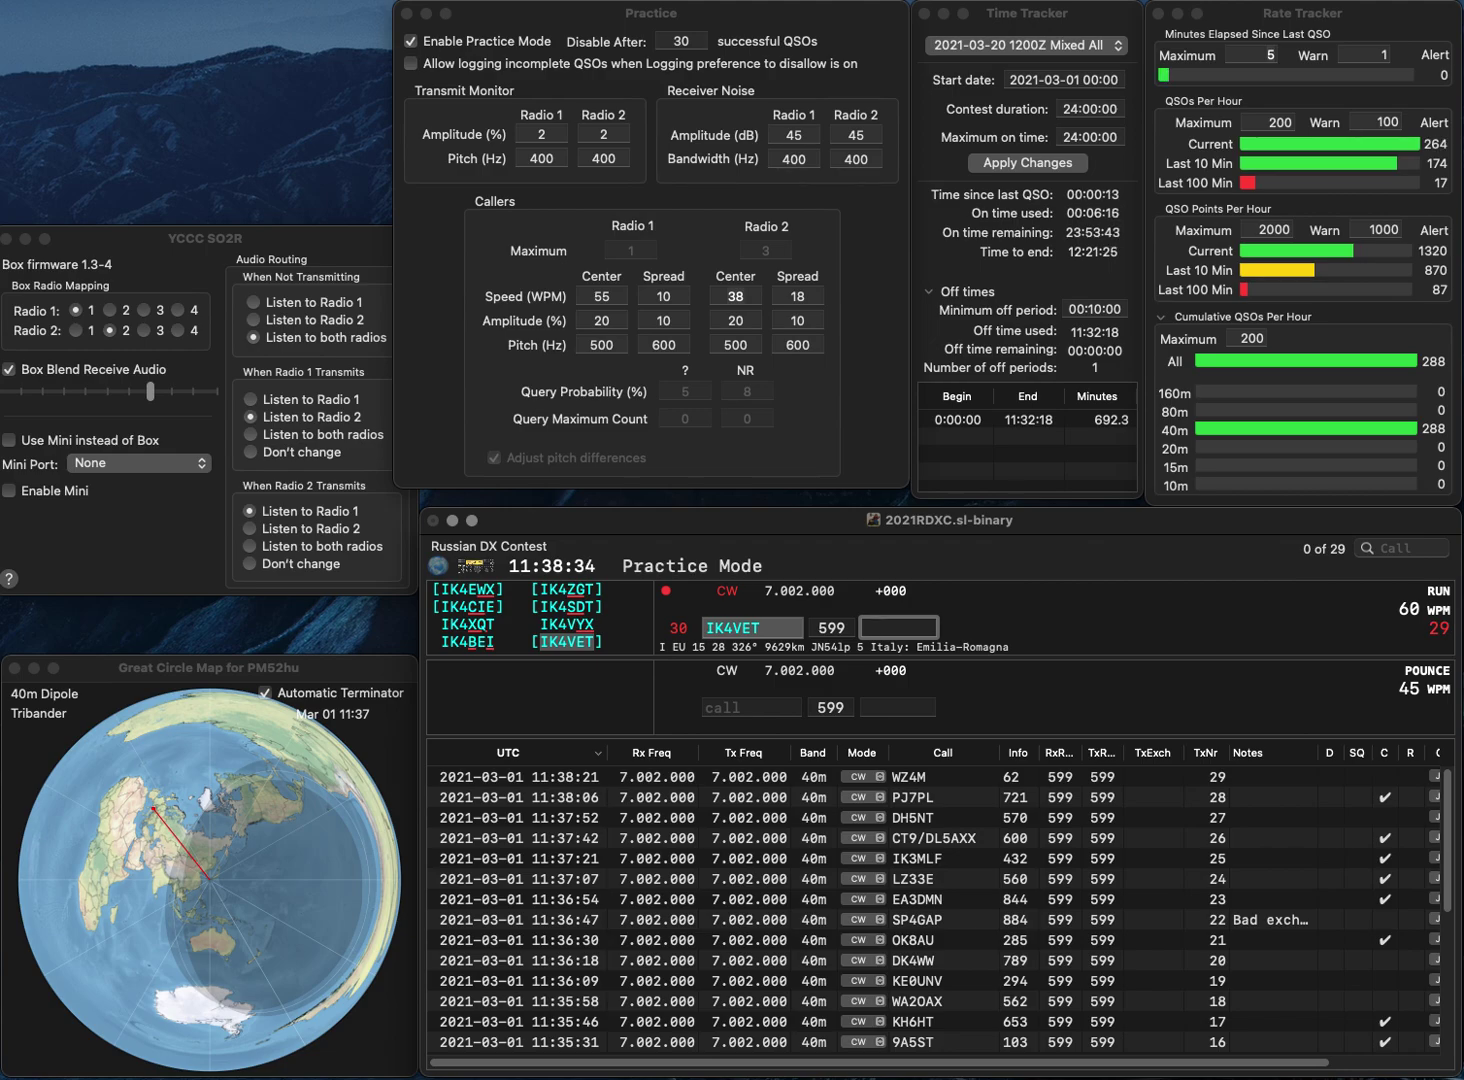
type("14")
key("Return")
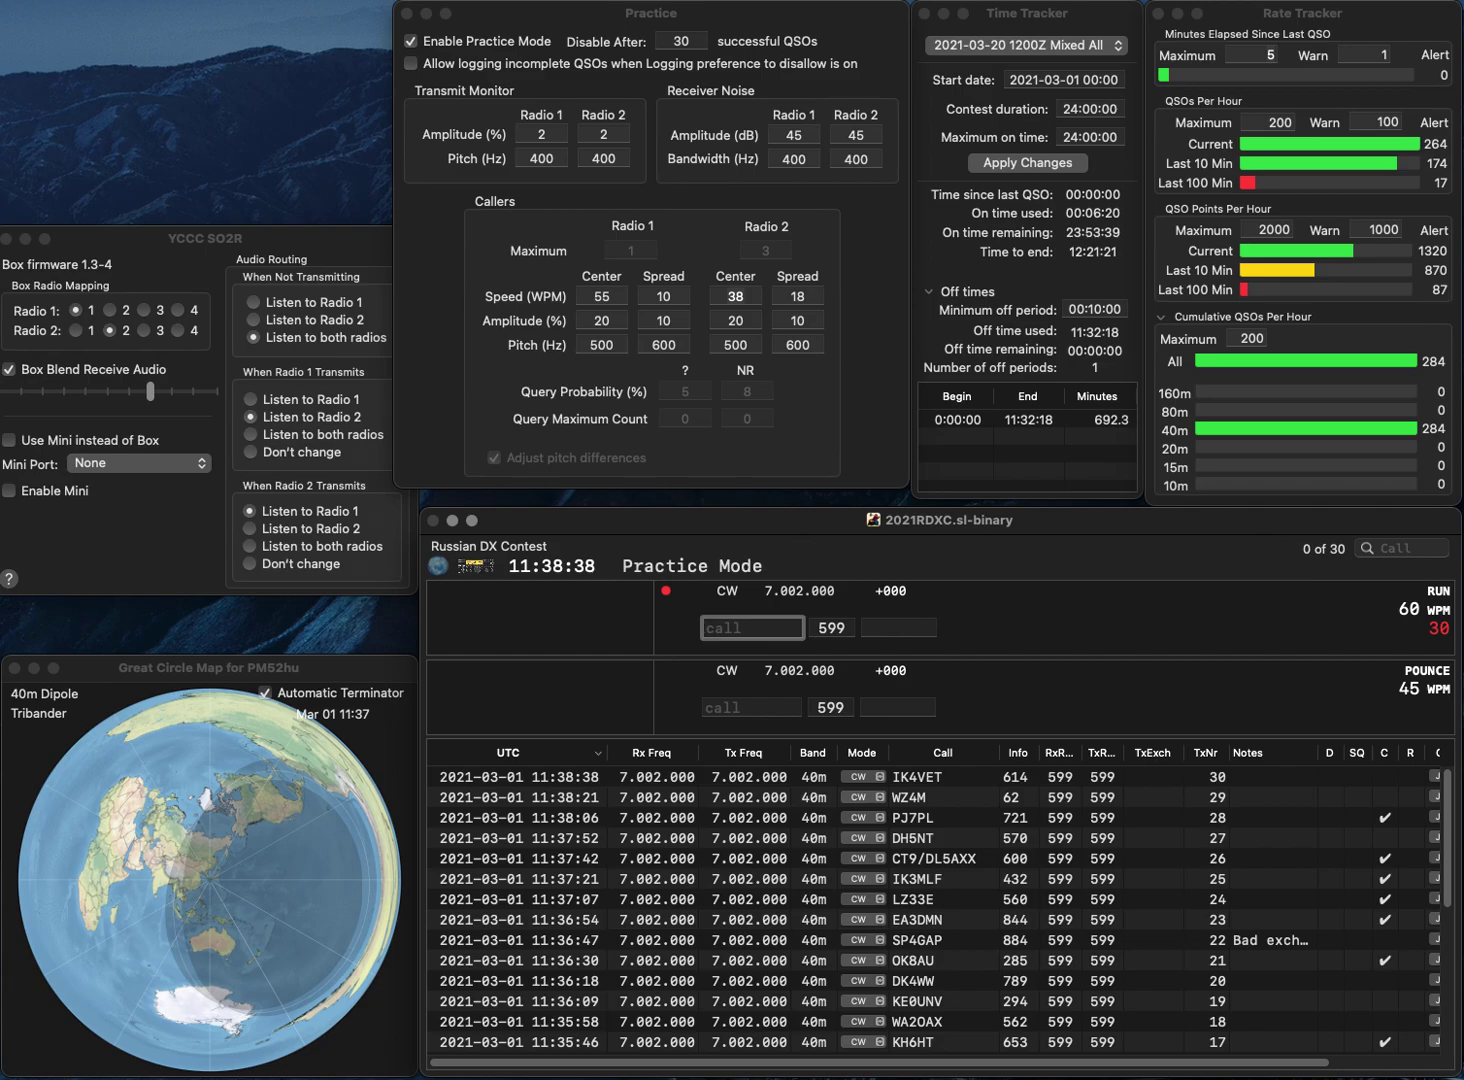
Step: Log a contact with K3QH on the Run radio with received number 852
type("K3QH")
key("Return")
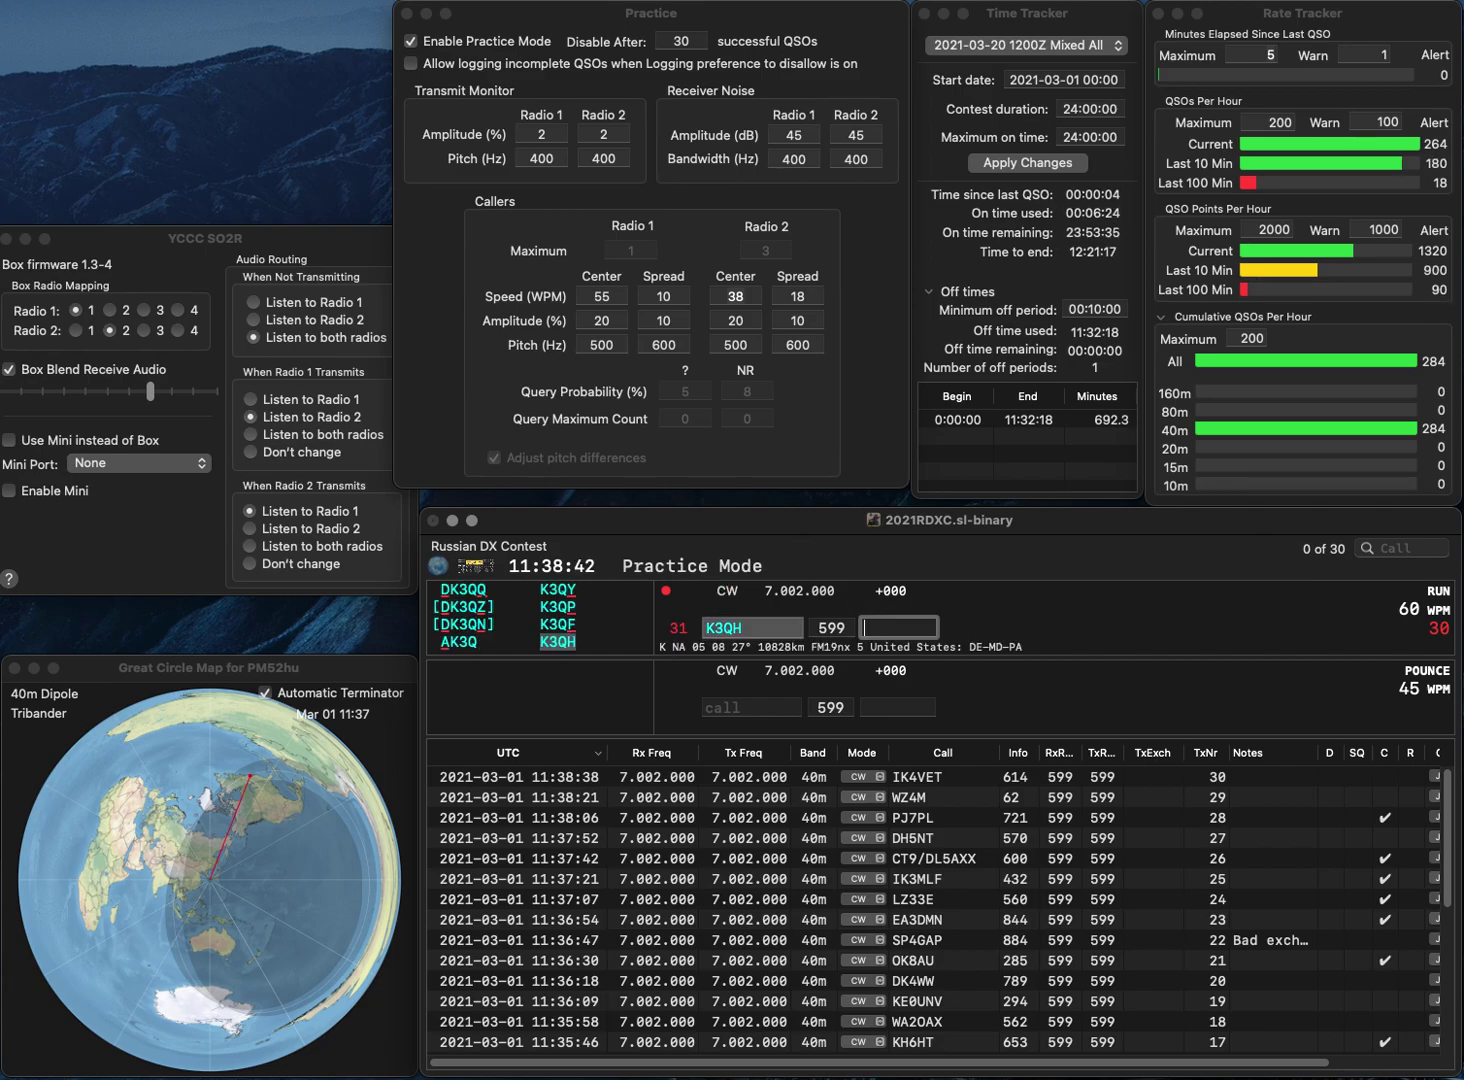
type("853")
key("BackSpace")
type("2")
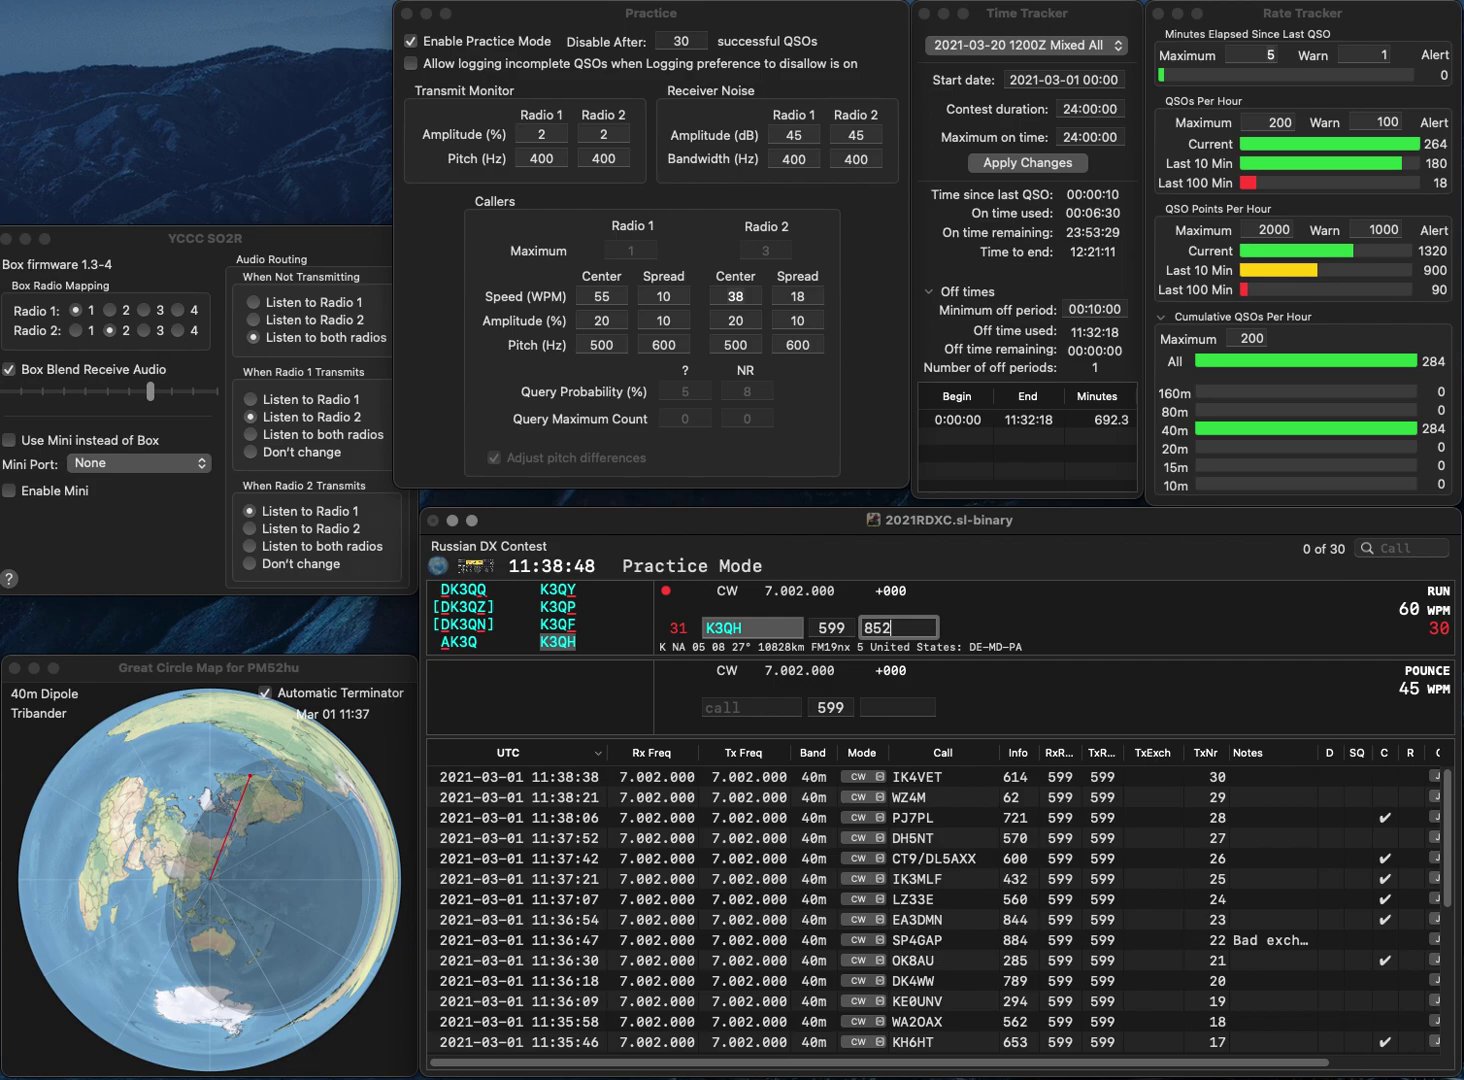
key("Return")
Step: Copy the next caller on the Run radio and enter the call sign UE32WA
type("UE")
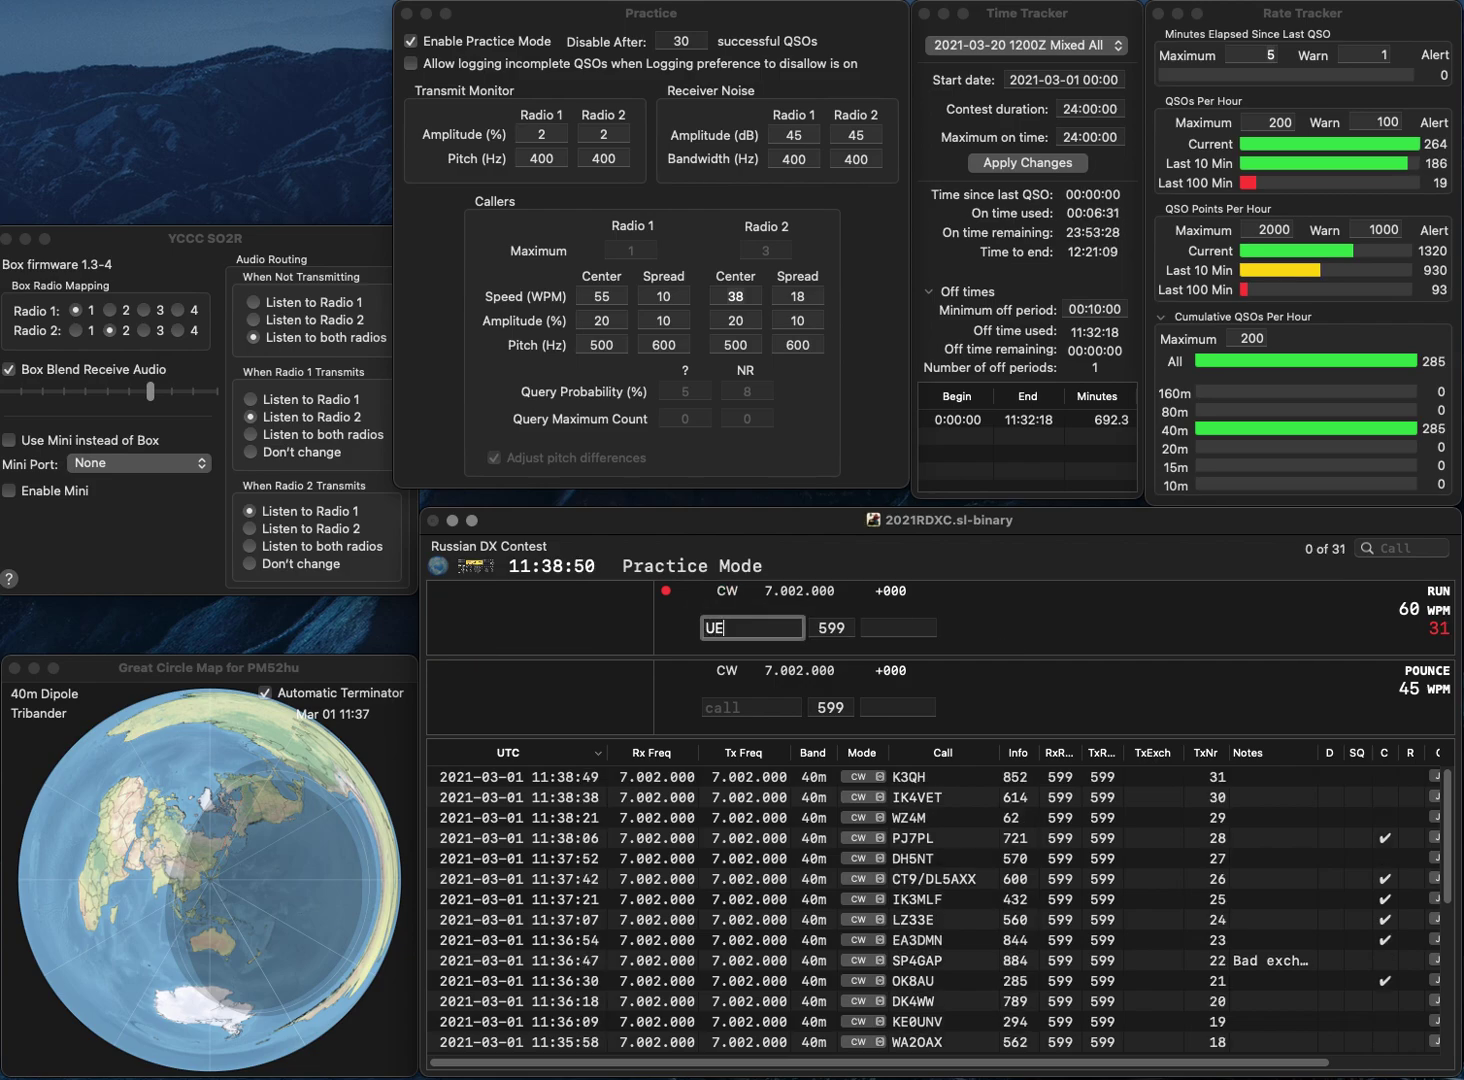
key("BackSpace")
key("BackSpace")
type("VE3")
key("Return")
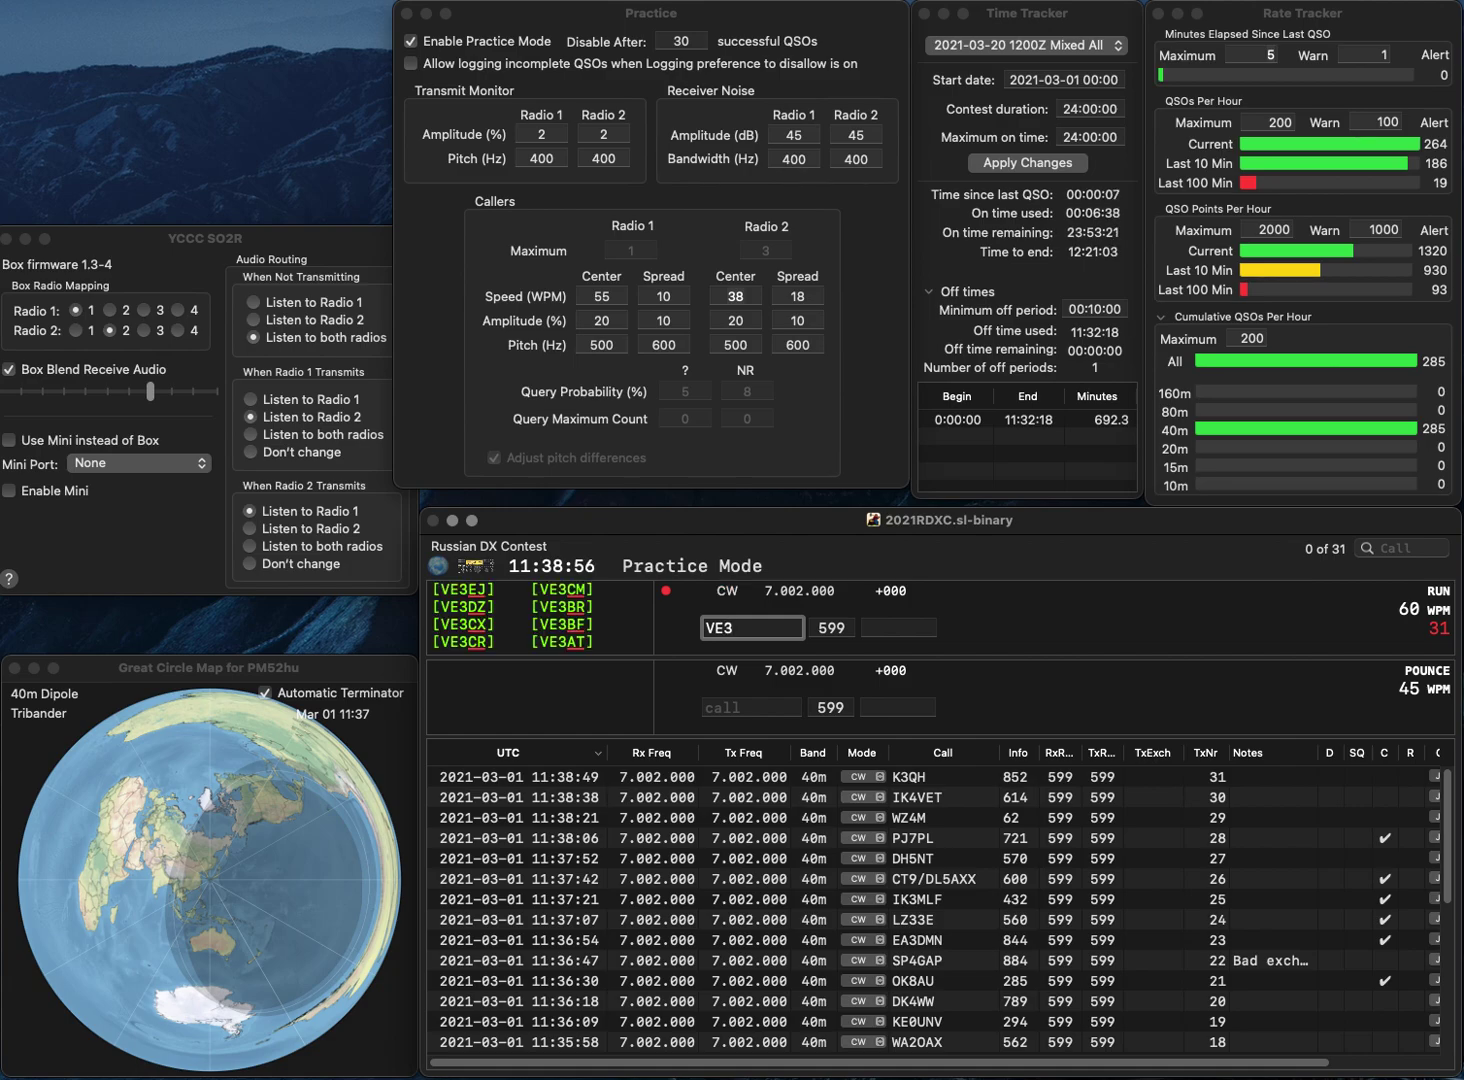
type("2")
key("Home")
key("Delete")
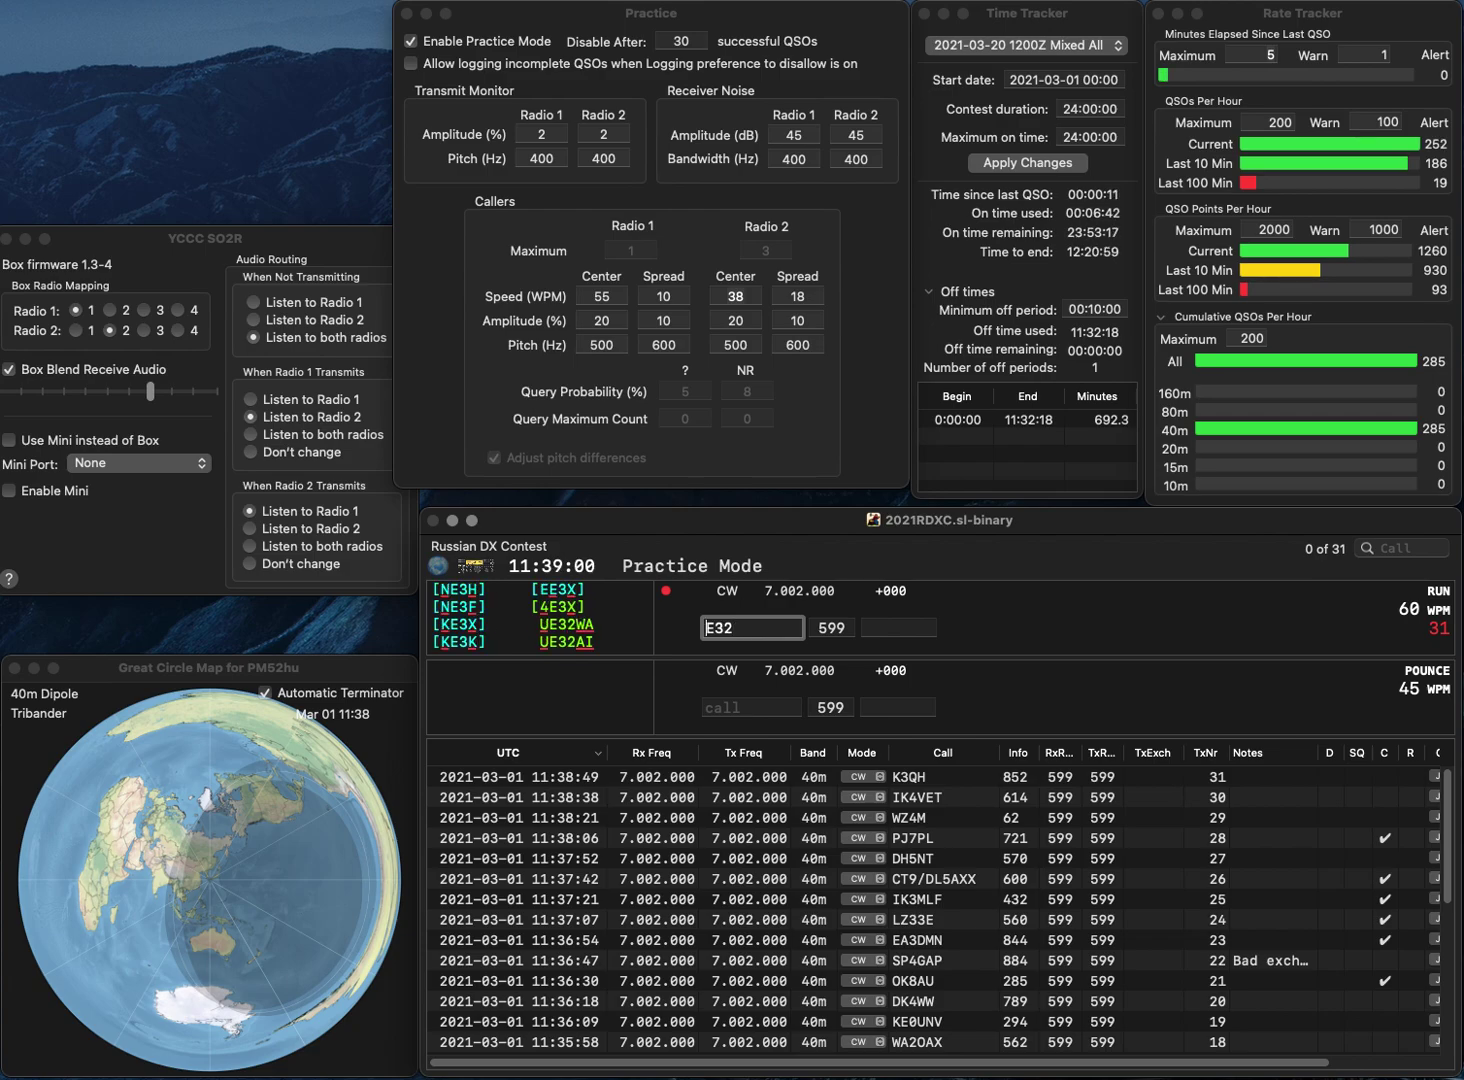
type("U")
key("Return")
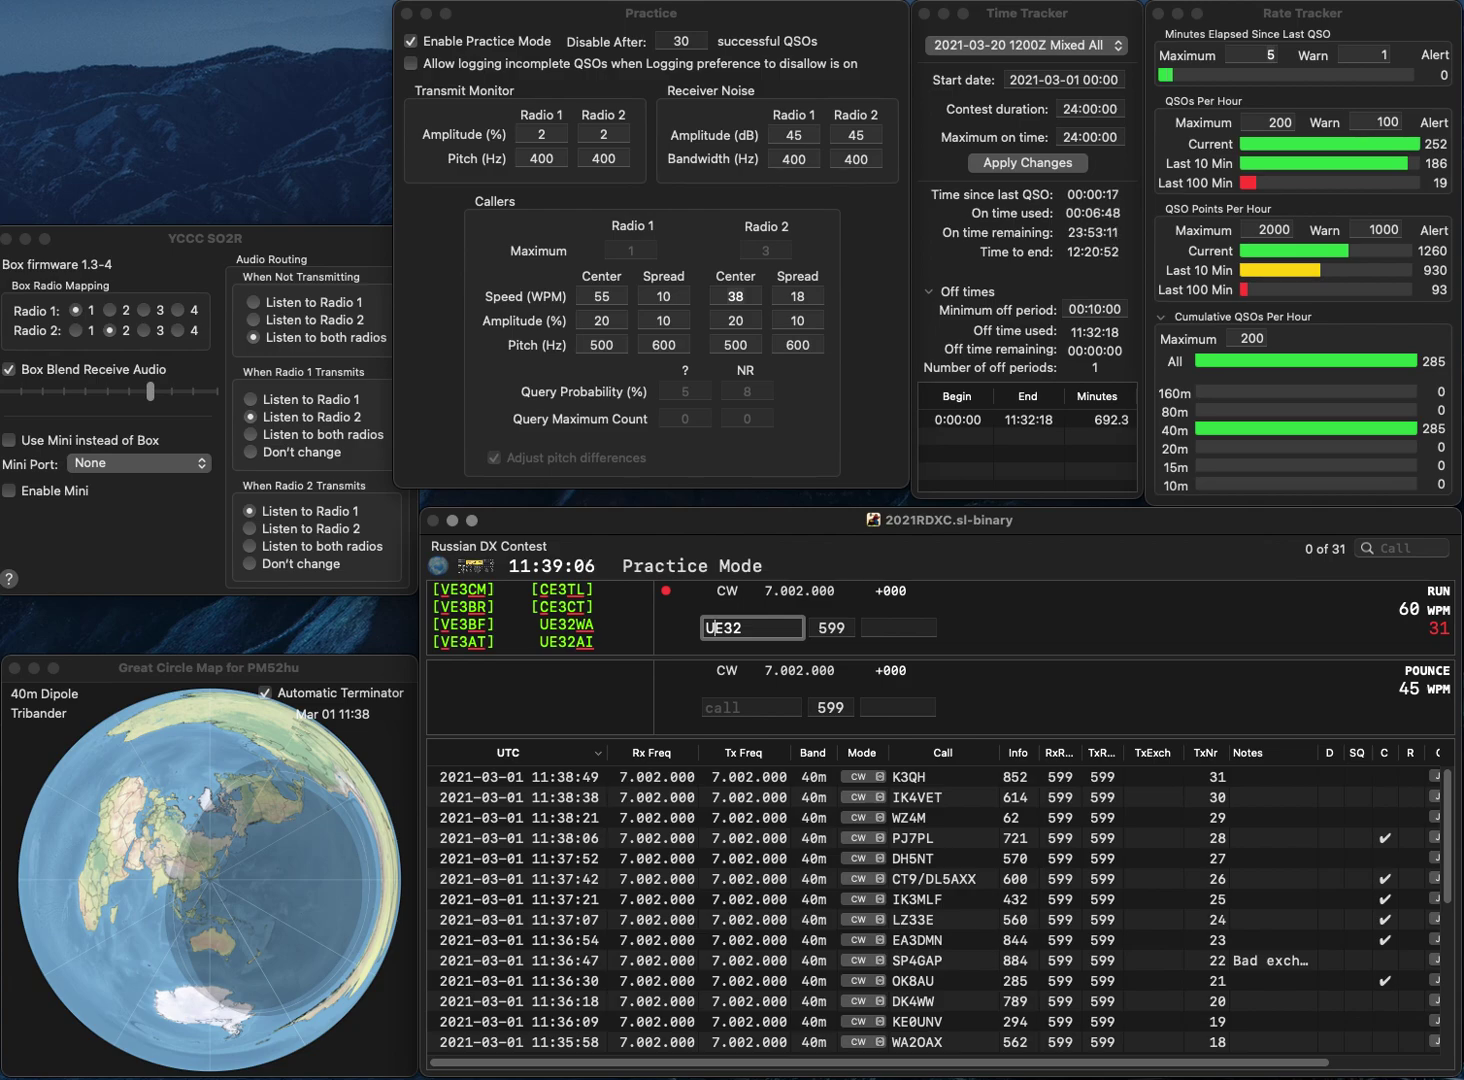
type("WA")
key("Return")
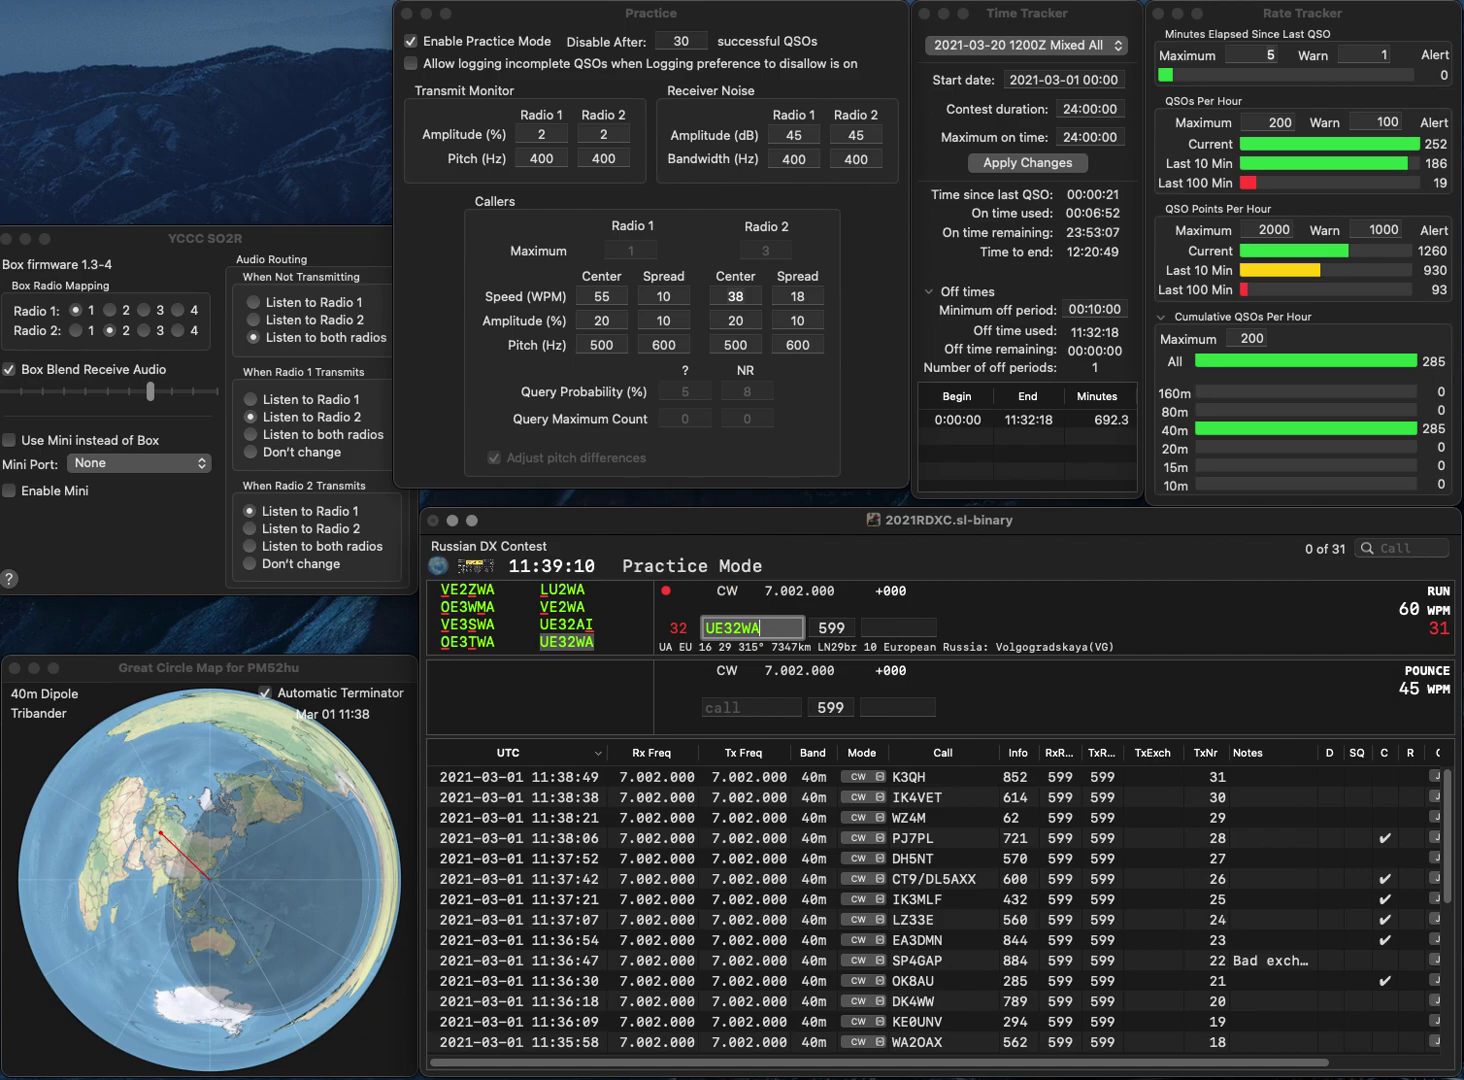
Step: Enter VG as the received exchange for UE32WA and log the contact
key("Tab")
type("VG")
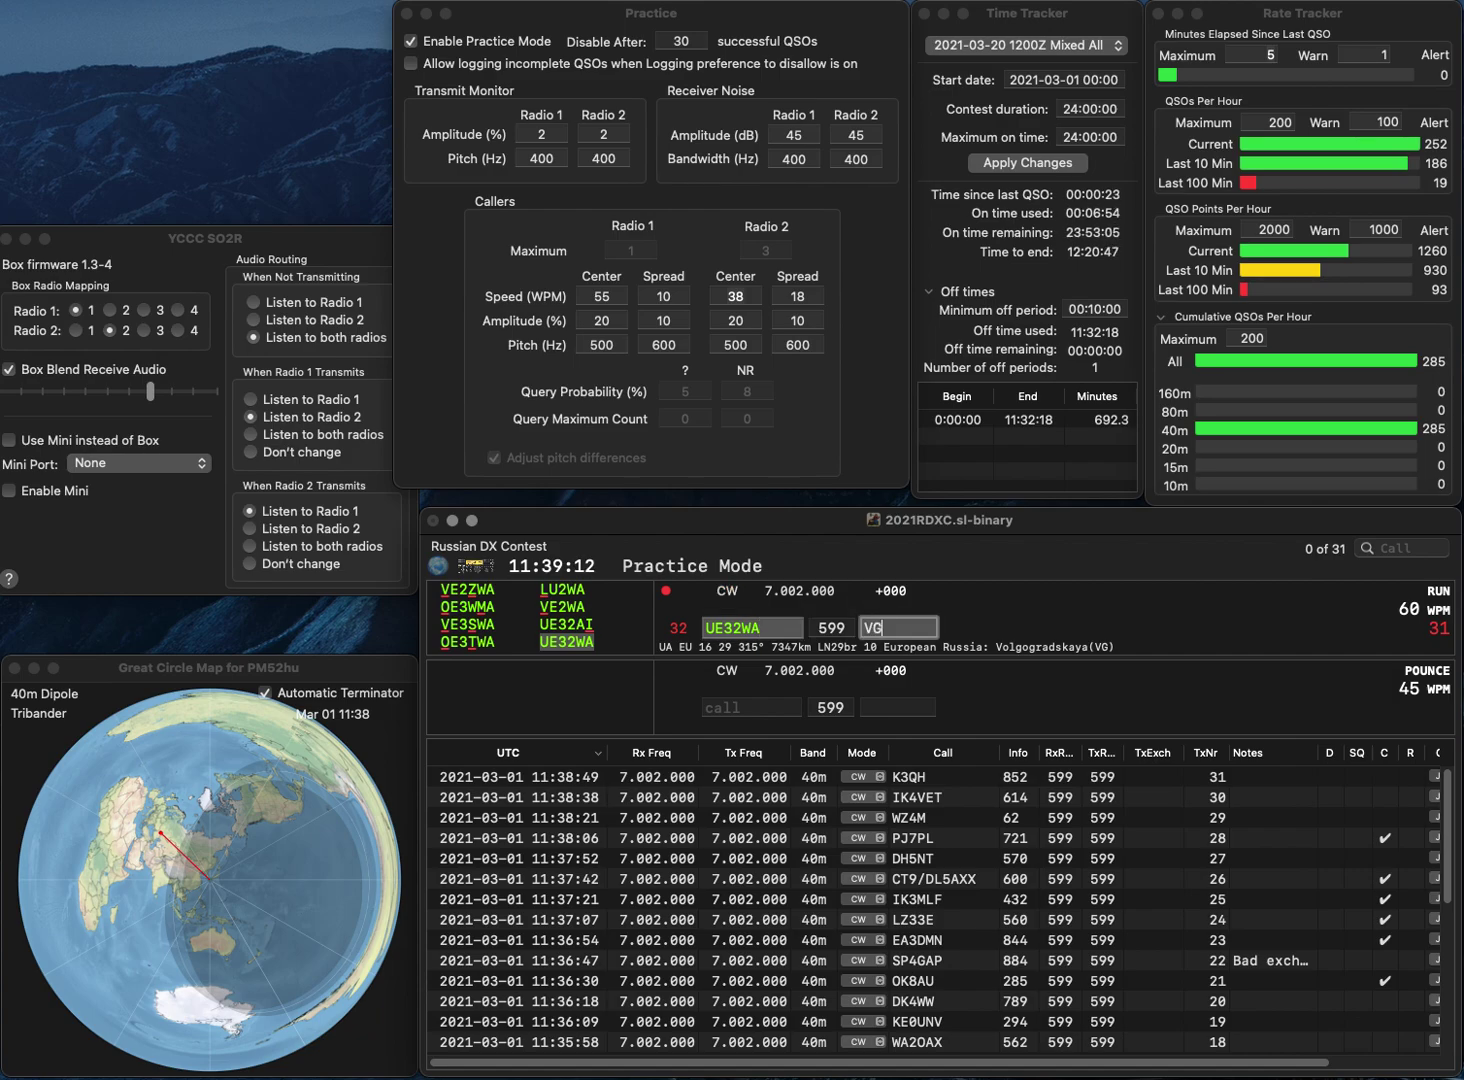
key("Return")
Step: Log a contact with OK1VM on the Run radio with received number 946
type("OK1V")
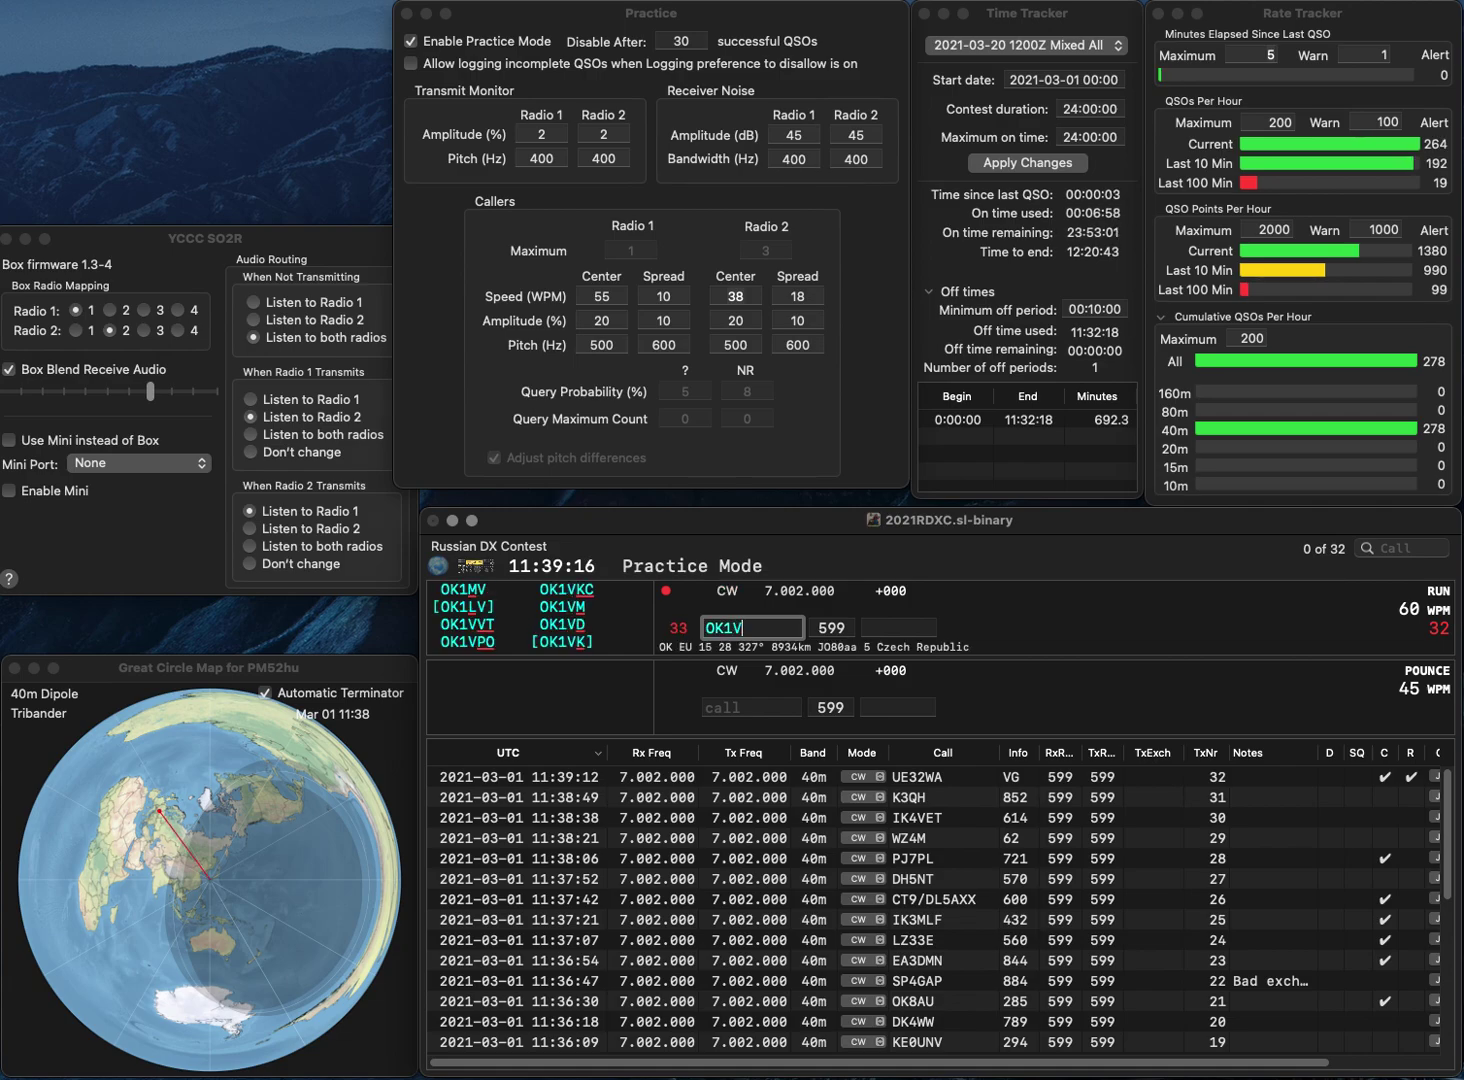
type("M")
key("space")
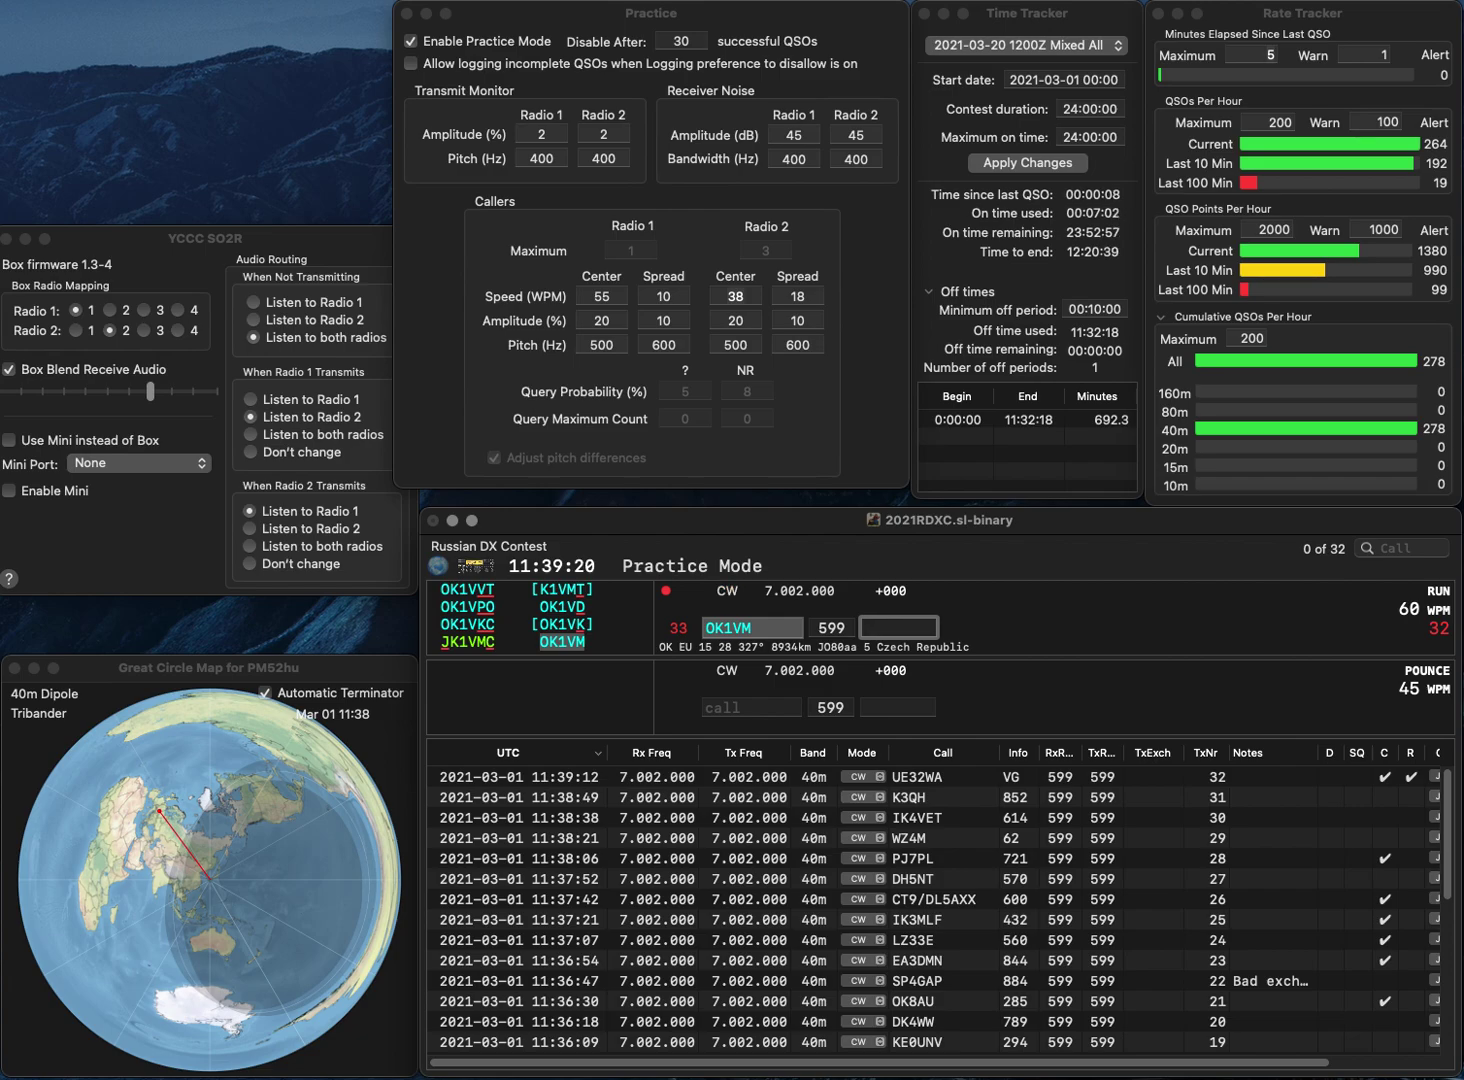
type("946")
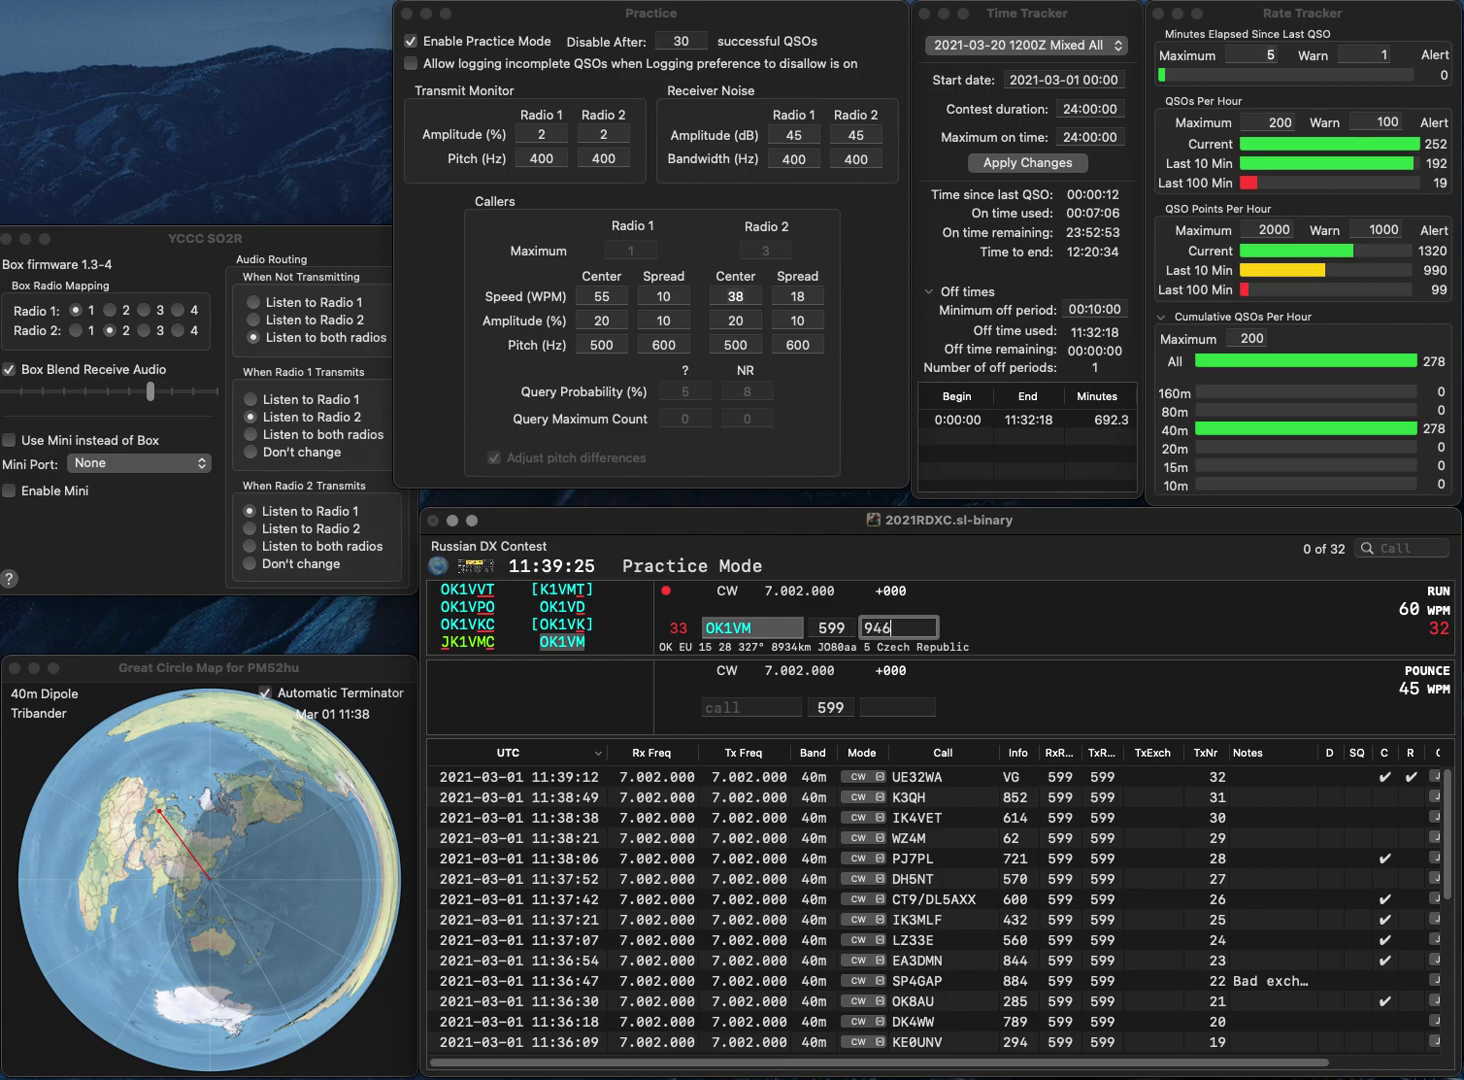
key("Return")
Step: Disable practice mode to end the simulated contest session
left_click(410, 41)
key("super+Tab")
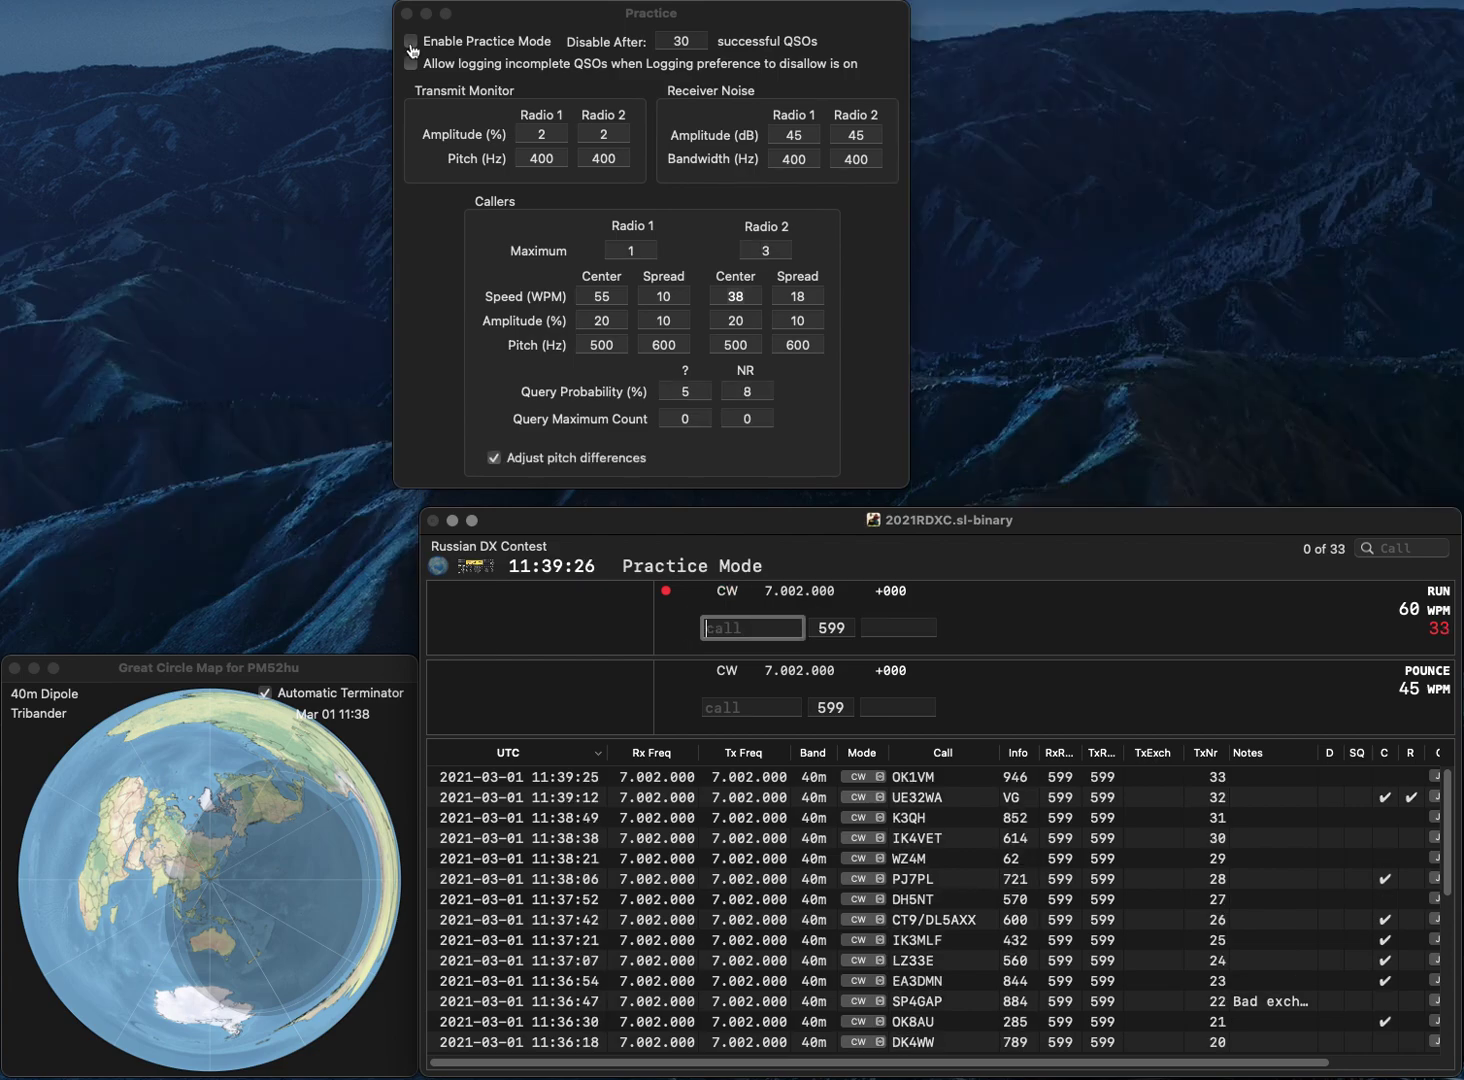